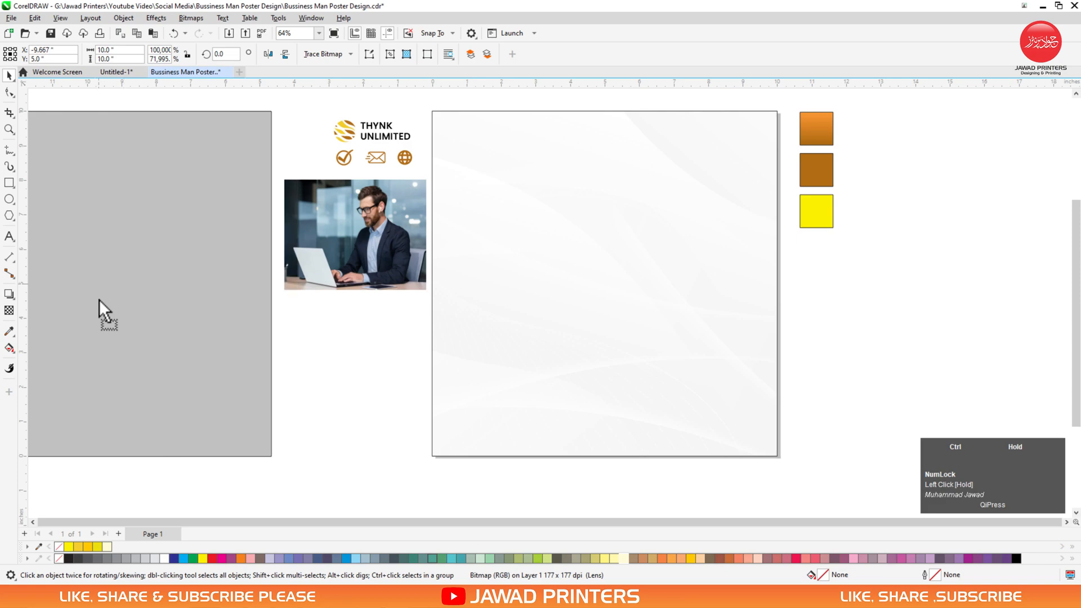
PowerClip the light wavy background bitmap inside the 10 × 10 inch page rectangle.
right_click(124, 210)
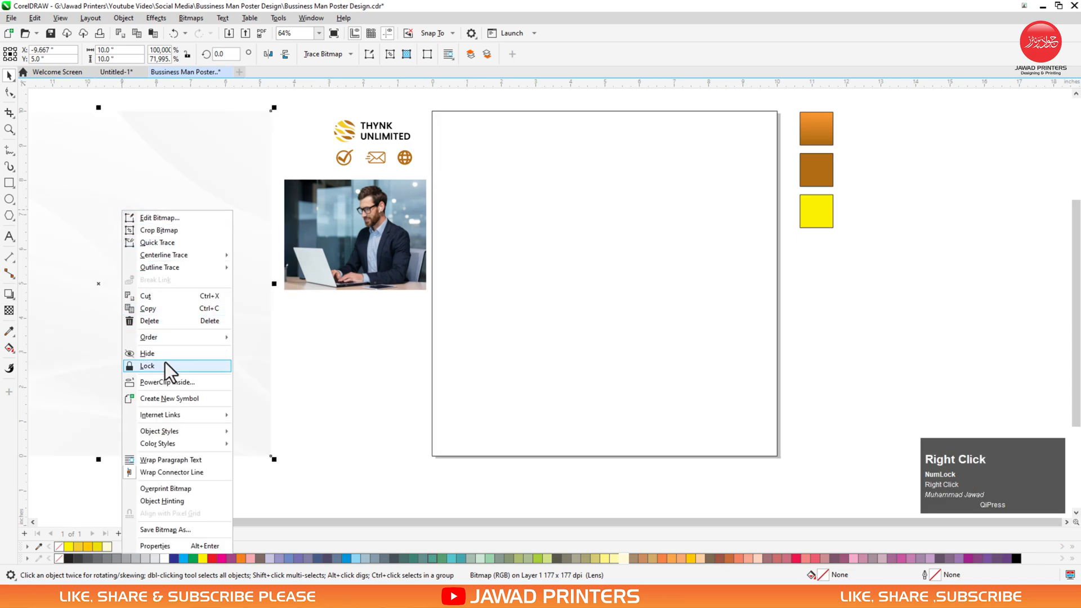
click(164, 382)
click(598, 230)
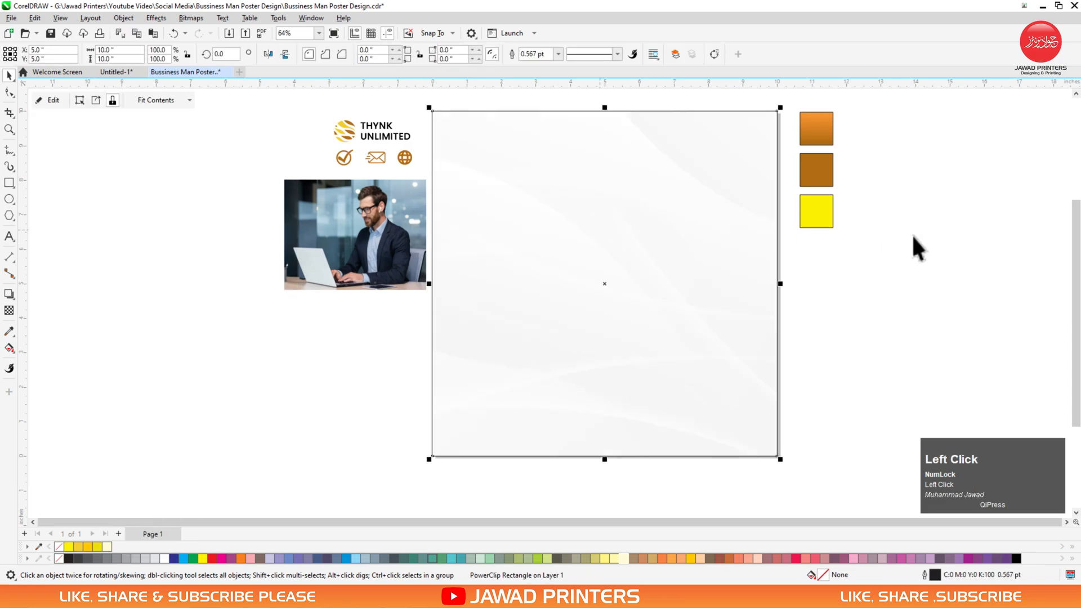
Draw a full-height rectangle about 2.6 × 10 inches along the page's right edge and convert it to curves.
click(8, 184)
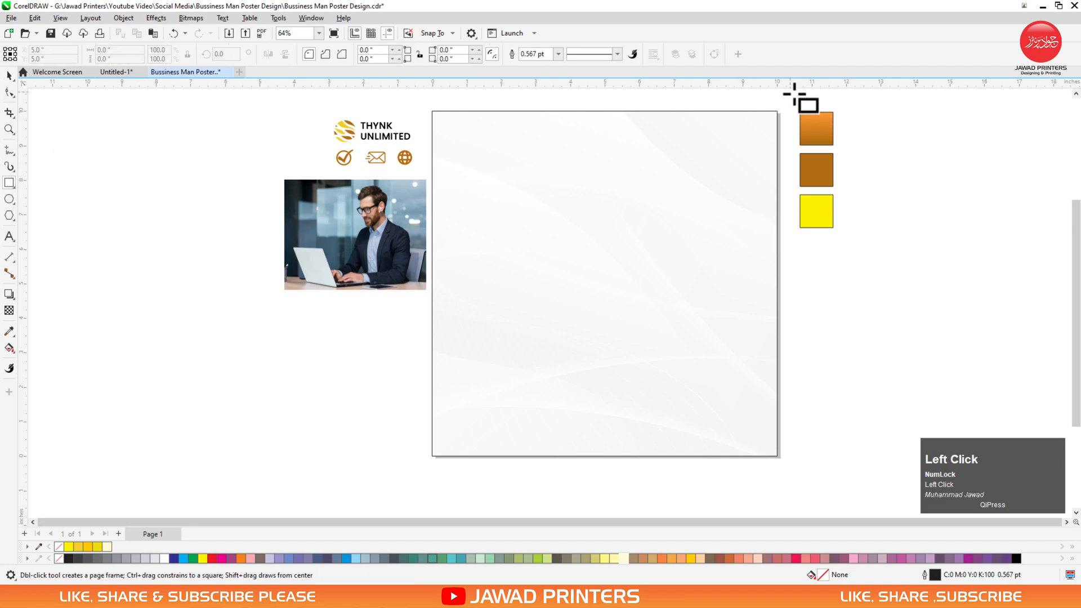
mouse_move(777, 112)
mouse_down()
mouse_move(737, 233)
mouse_move(711, 442)
mouse_move(686, 457)
mouse_up()
key(space)
click(715, 55)
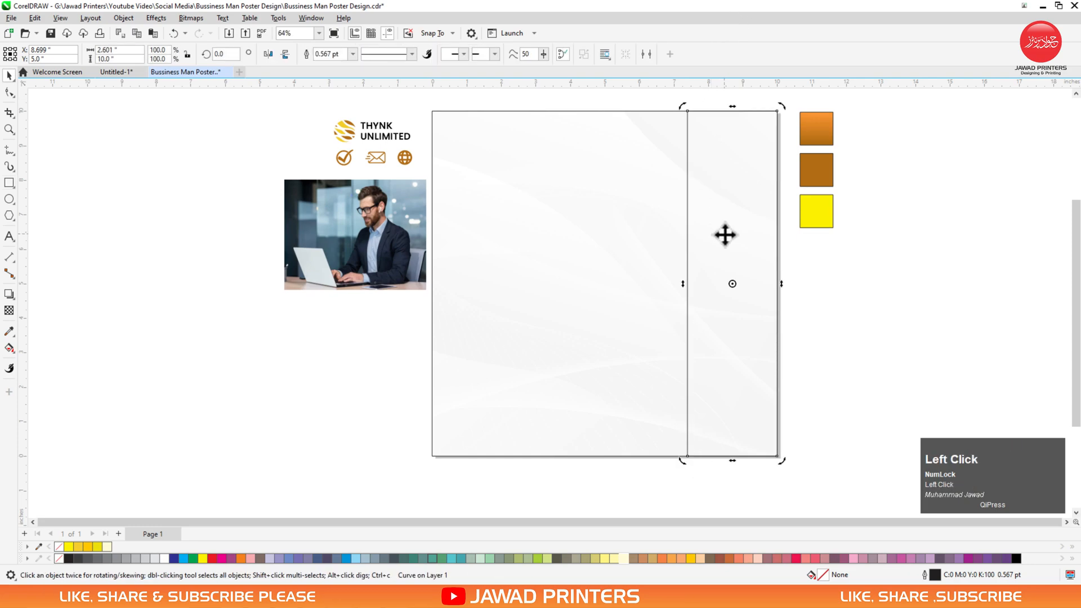
Convert the rectangle's left side to a curve and bend its middle inward toward the page's right edge.
key(F10)
click(686, 275)
right_click(686, 275)
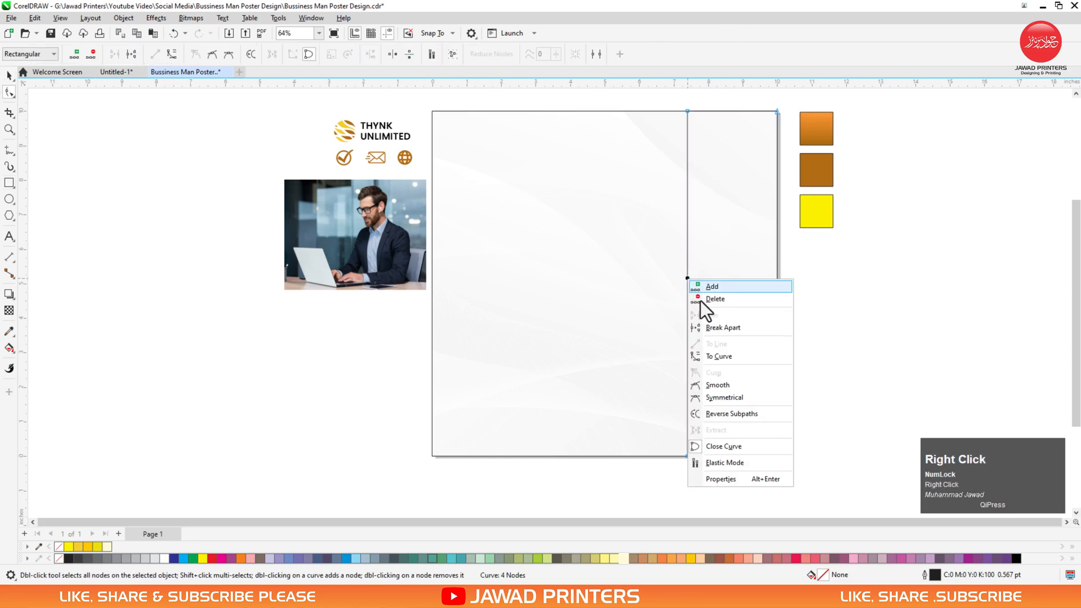
click(711, 353)
drag(688, 275, 717, 278)
key(space)
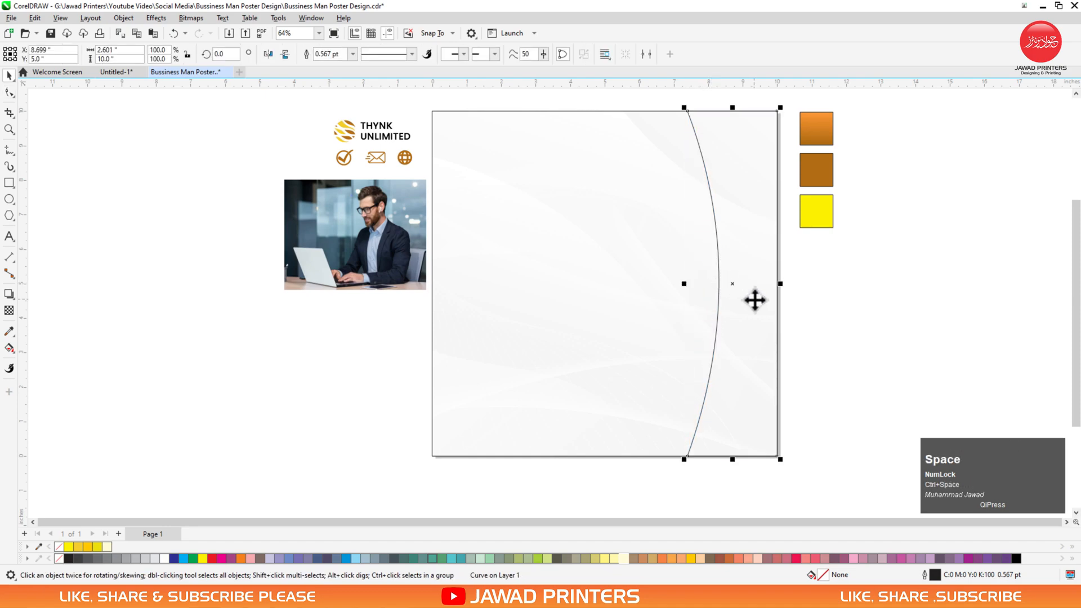
right_click(744, 269)
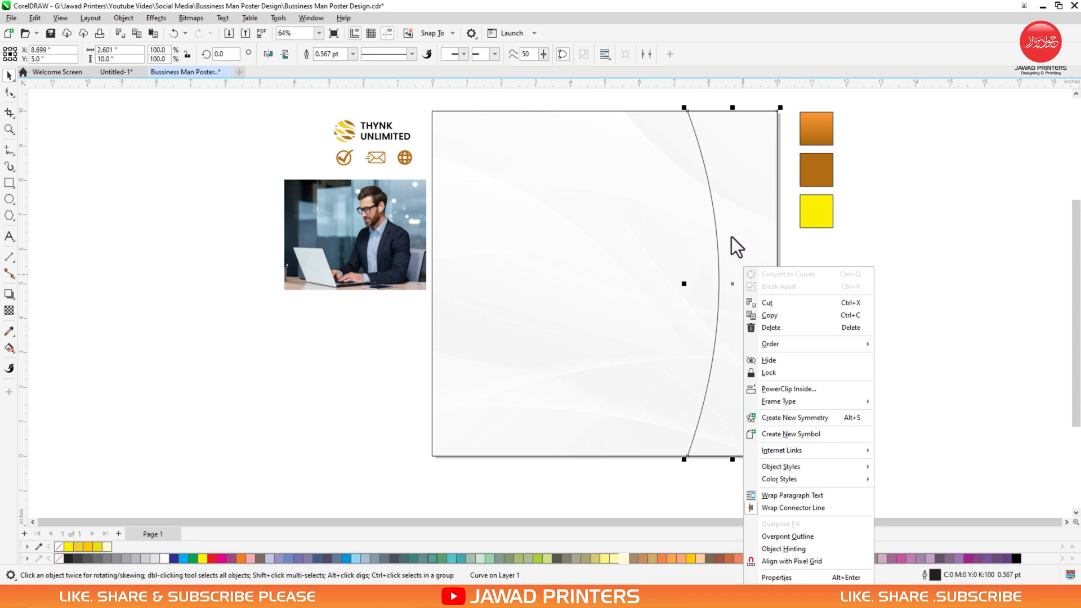
click(731, 221)
drag(736, 220, 725, 221)
right_click(725, 220)
double_click(727, 221)
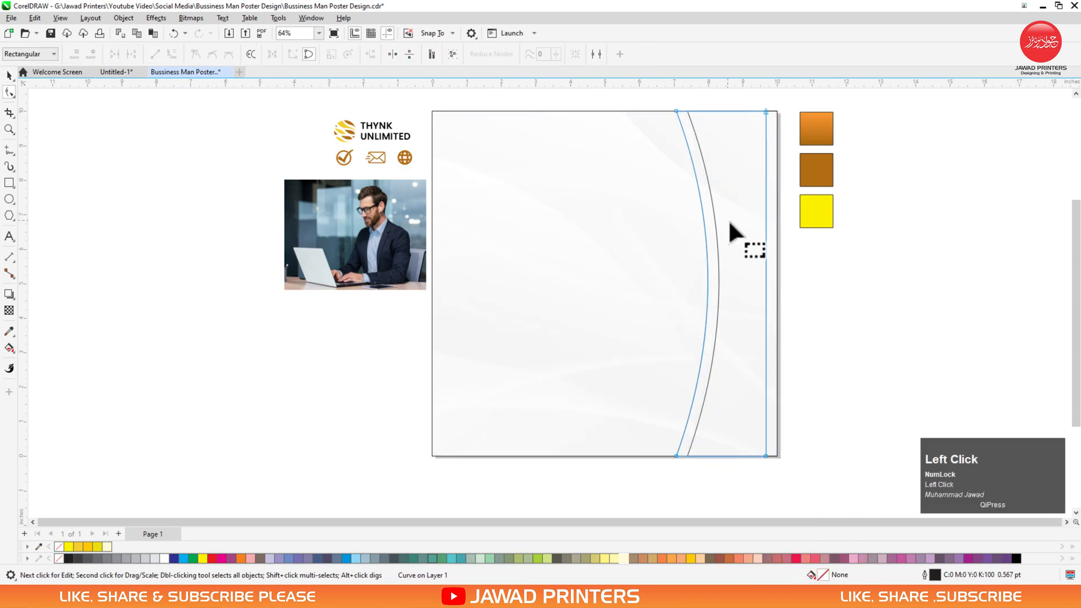
drag(805, 417, 805, 417)
drag(764, 454, 775, 451)
key(space)
key(Delete)
Create a copy of the curved shape in place with its lower-left node moved about 0.65 inches outward.
click(733, 256)
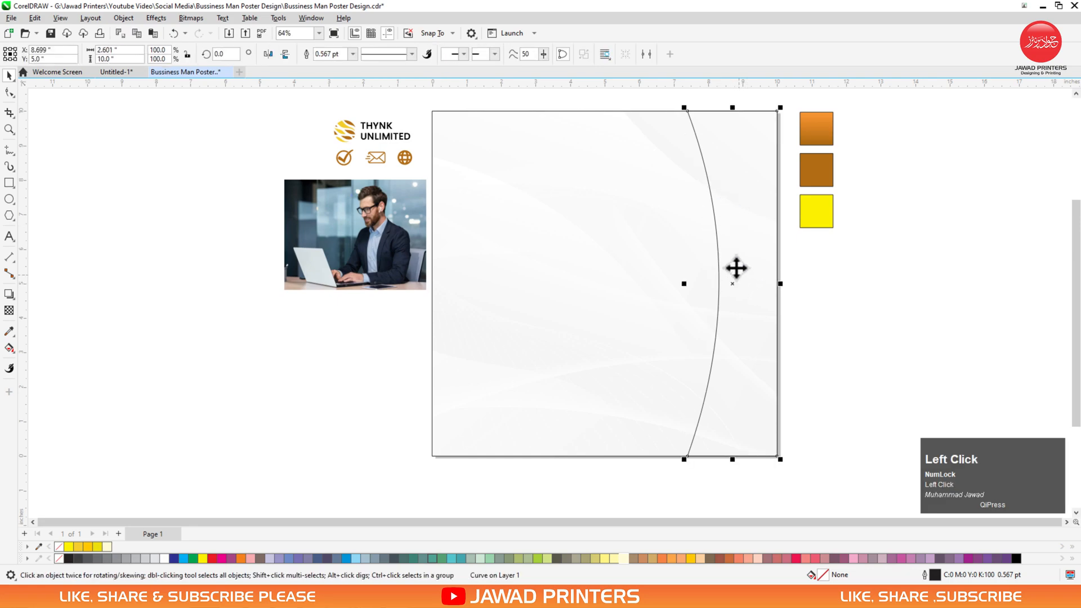
double_click(724, 260)
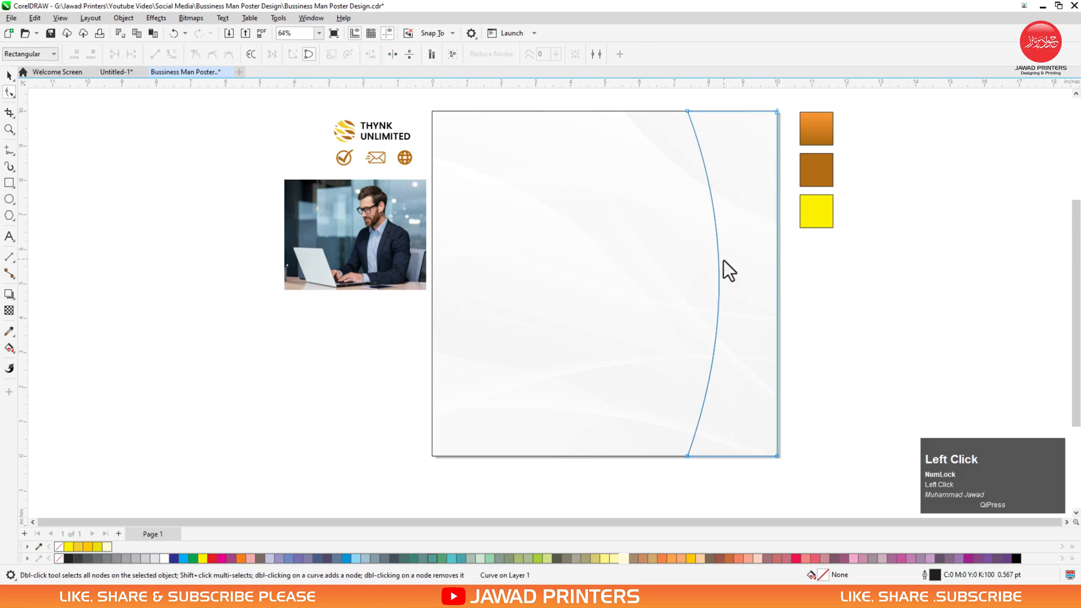
drag(686, 454, 665, 453)
key(space)
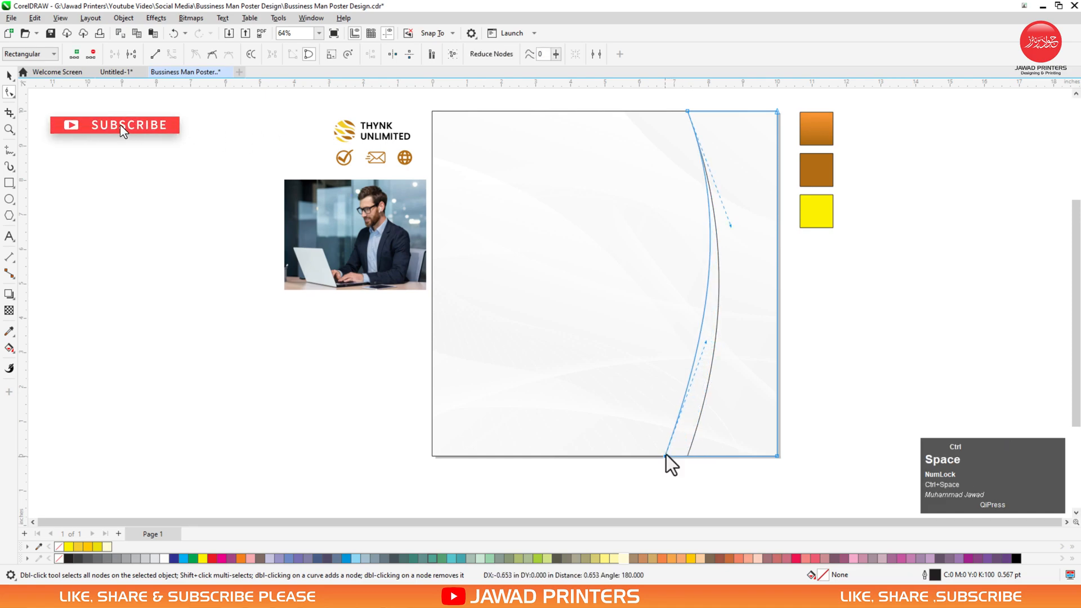
drag(797, 294, 810, 294)
key(ctrl+z)
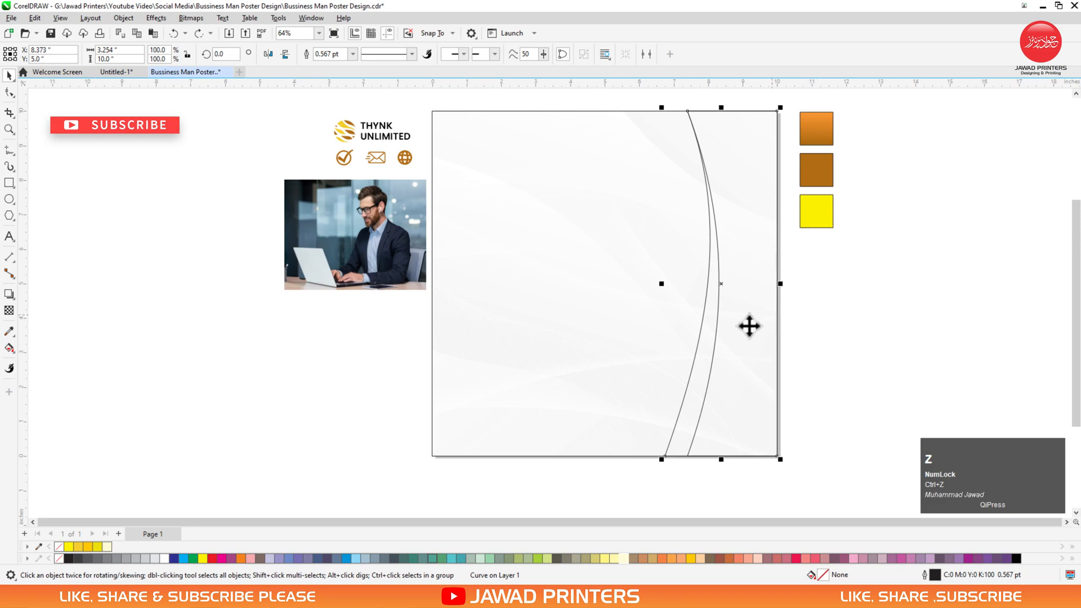
Bring the narrower curved shape to the front and fill it with the swatch's vertical orange-to-brown gradient, moving the gradient's midpoint lower.
alt+click(747, 327)
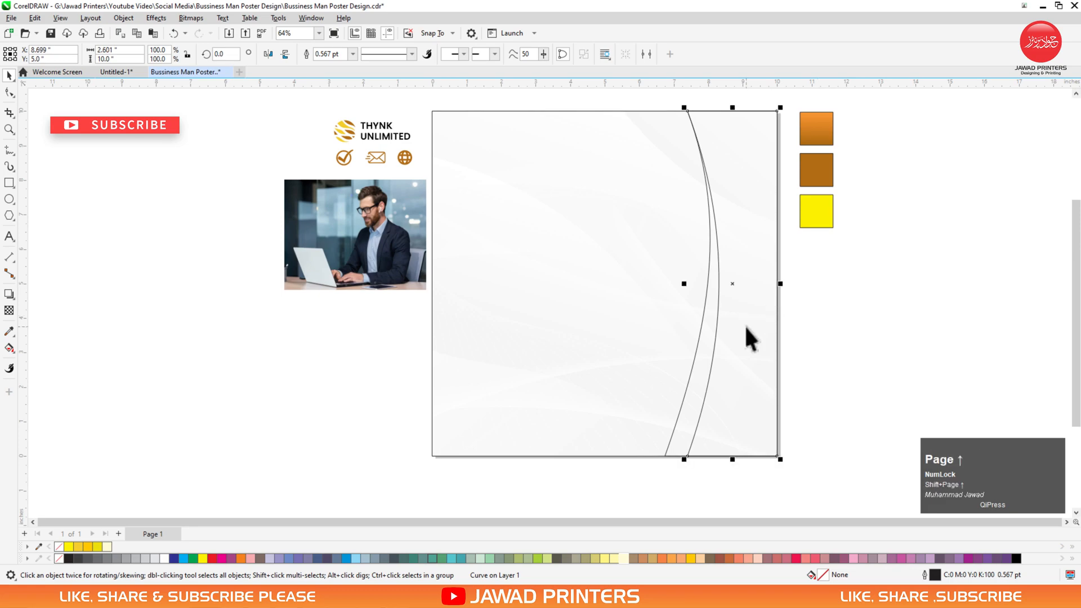
click(795, 172)
click(722, 248)
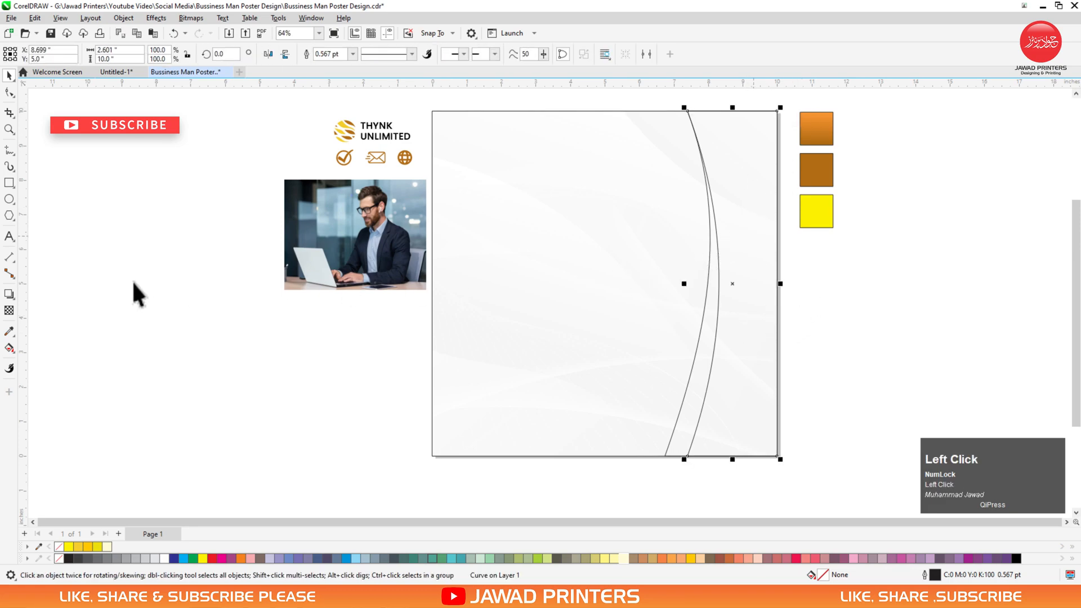
key(alt)
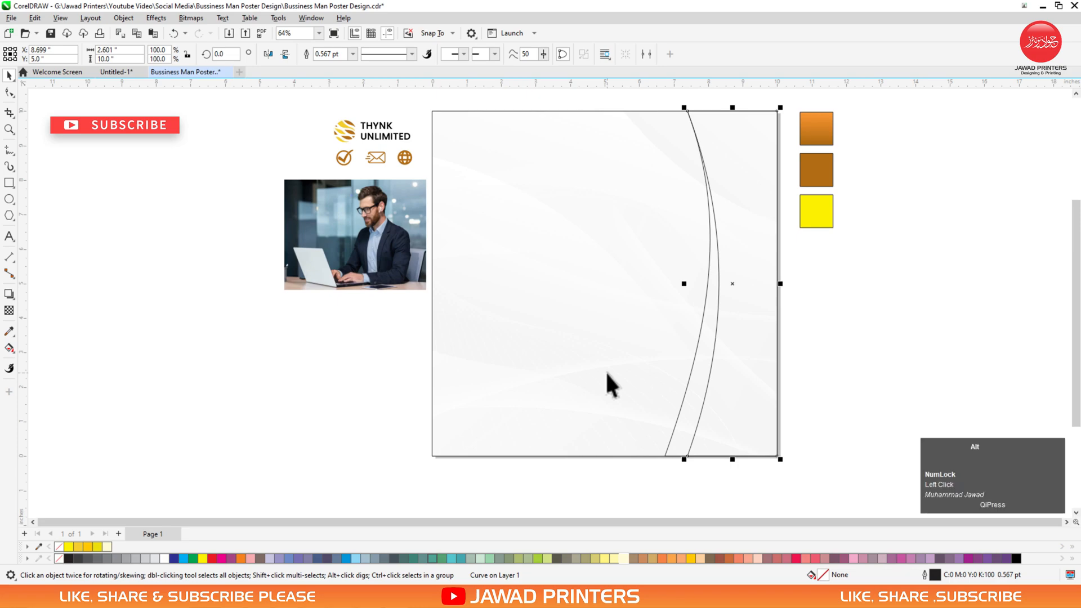
click(9, 347)
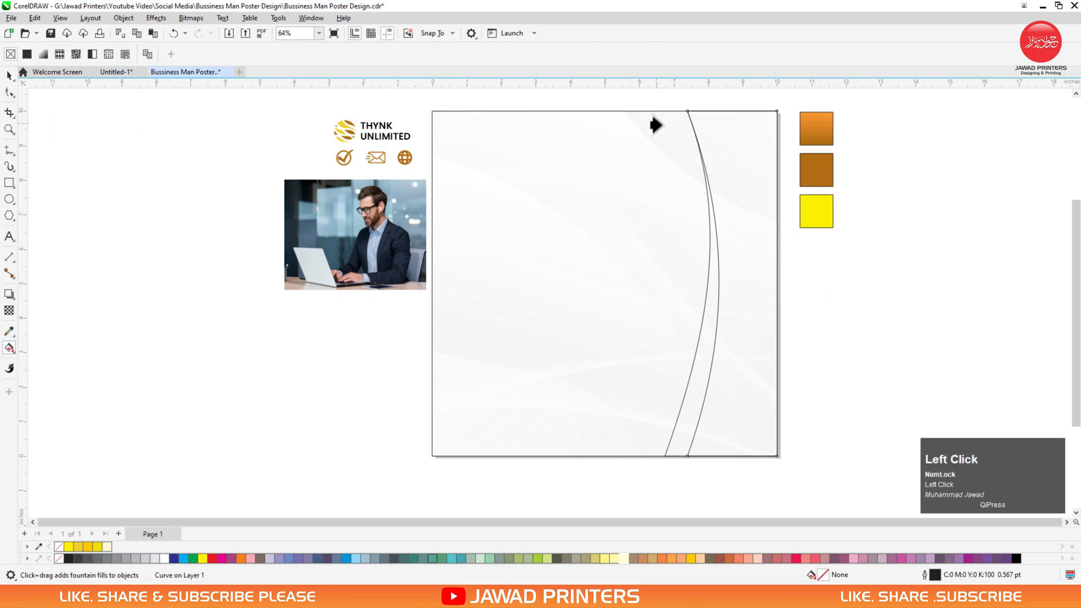
click(806, 131)
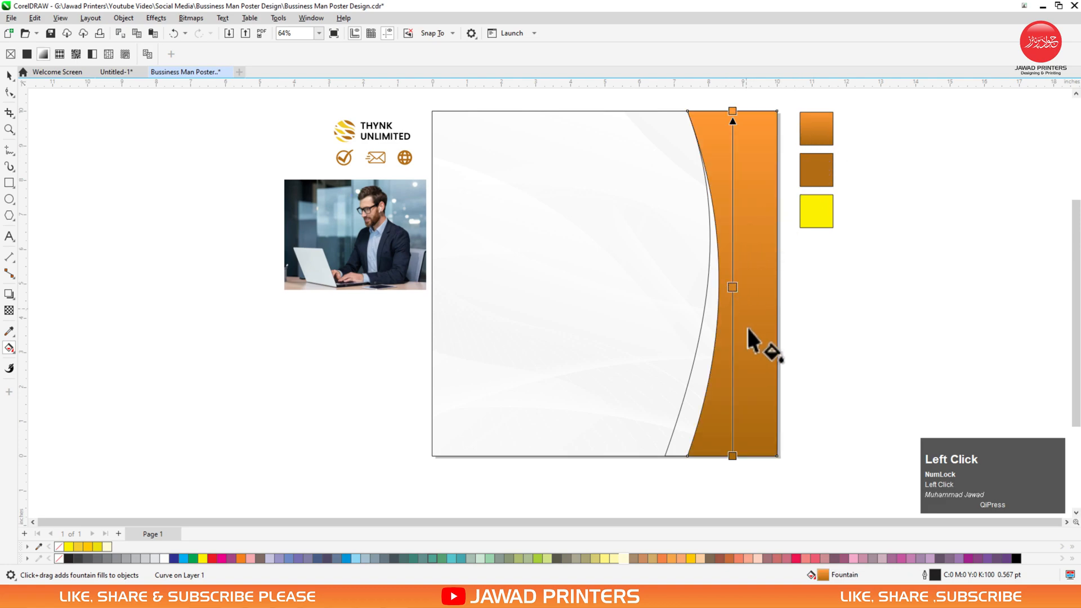
drag(753, 448, 753, 125)
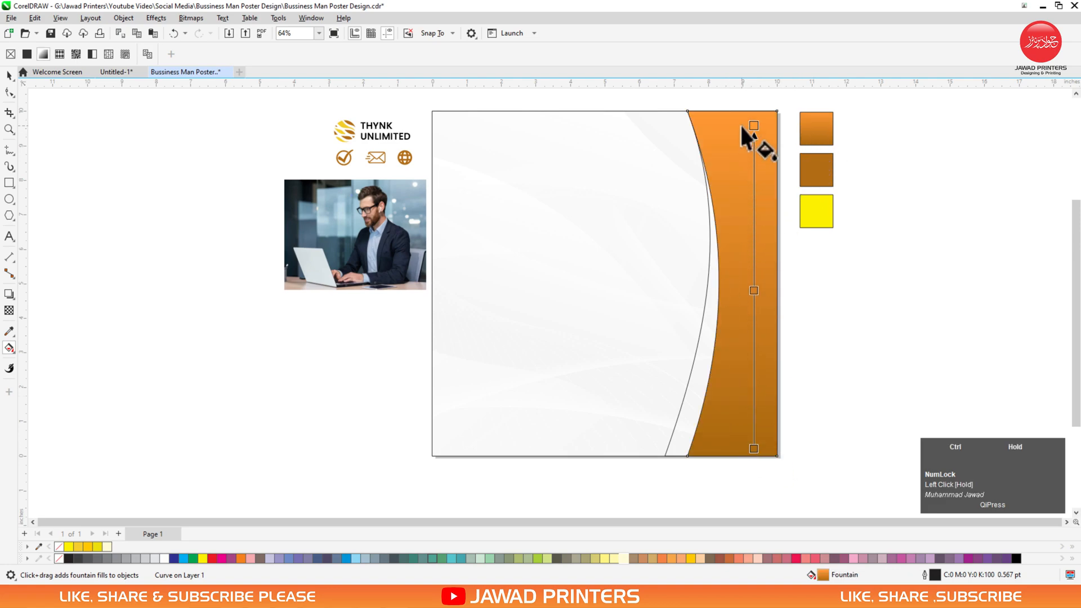
drag(752, 289, 754, 297)
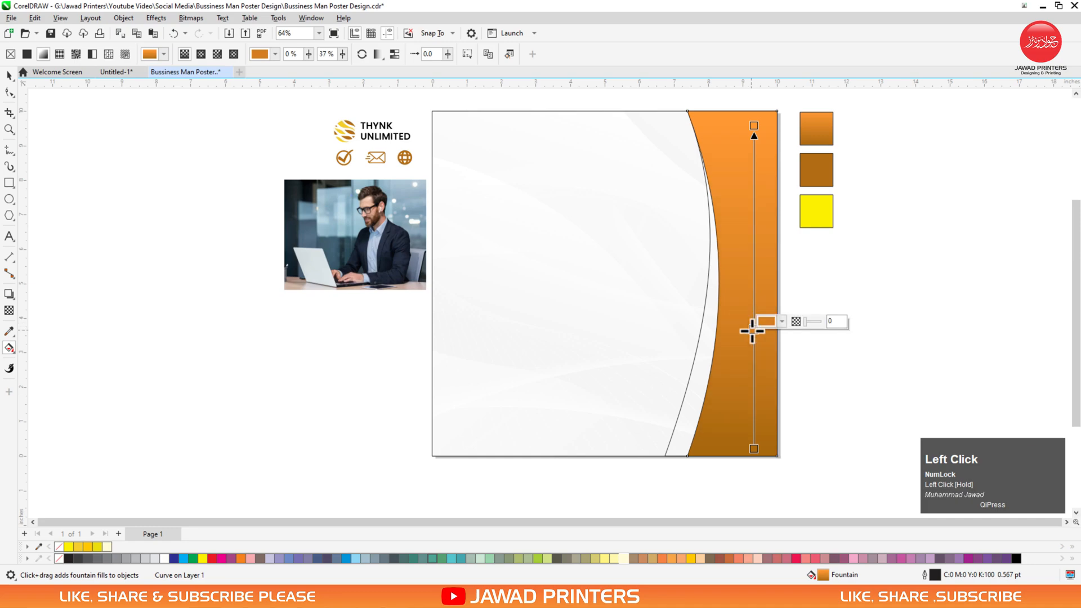
key(space)
Fill the wider curved shape with the same gradient, running from dark brown at its upper part to orange at its lower end.
click(700, 352)
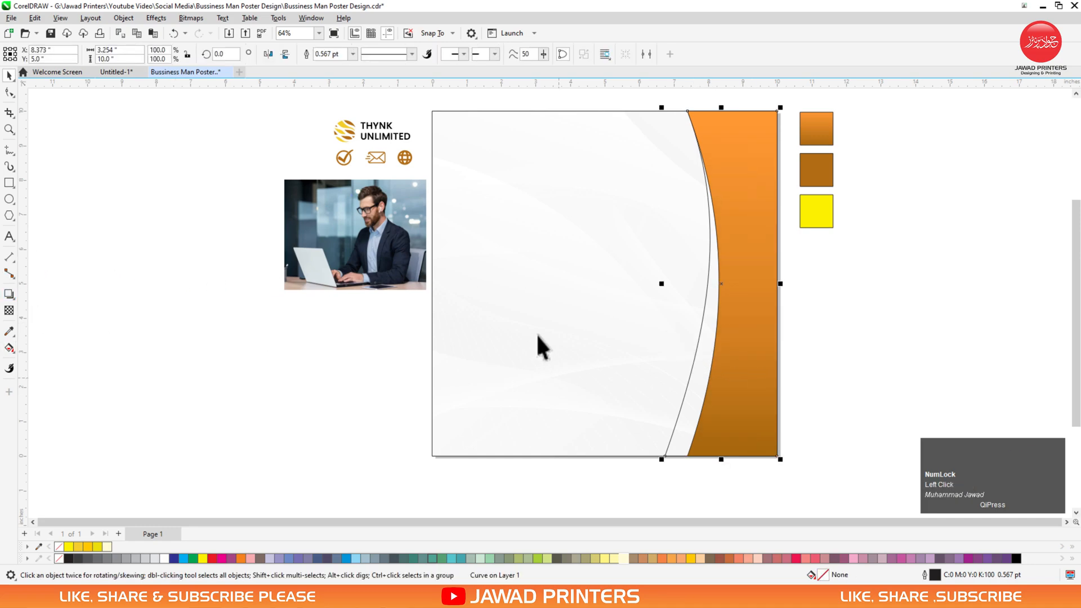
key(g)
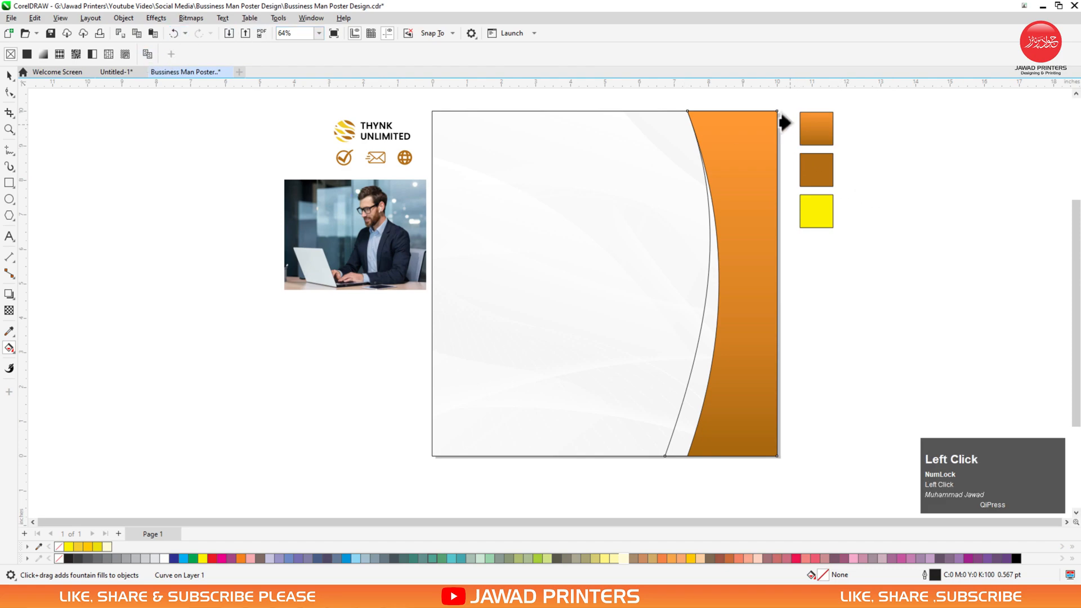
click(815, 128)
drag(713, 256, 673, 429)
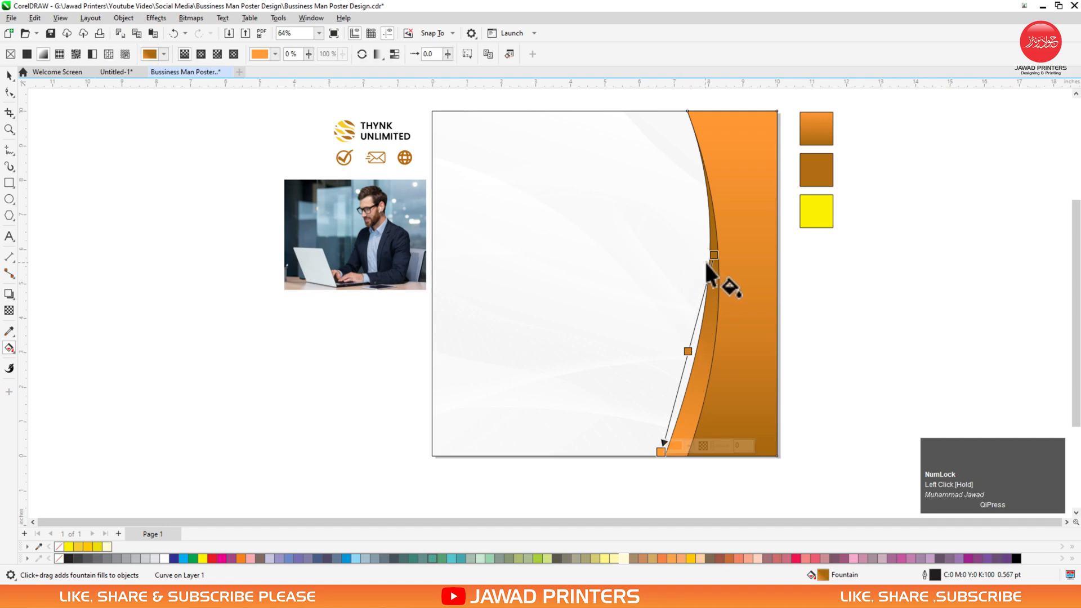
drag(718, 257, 736, 167)
key(space)
click(873, 255)
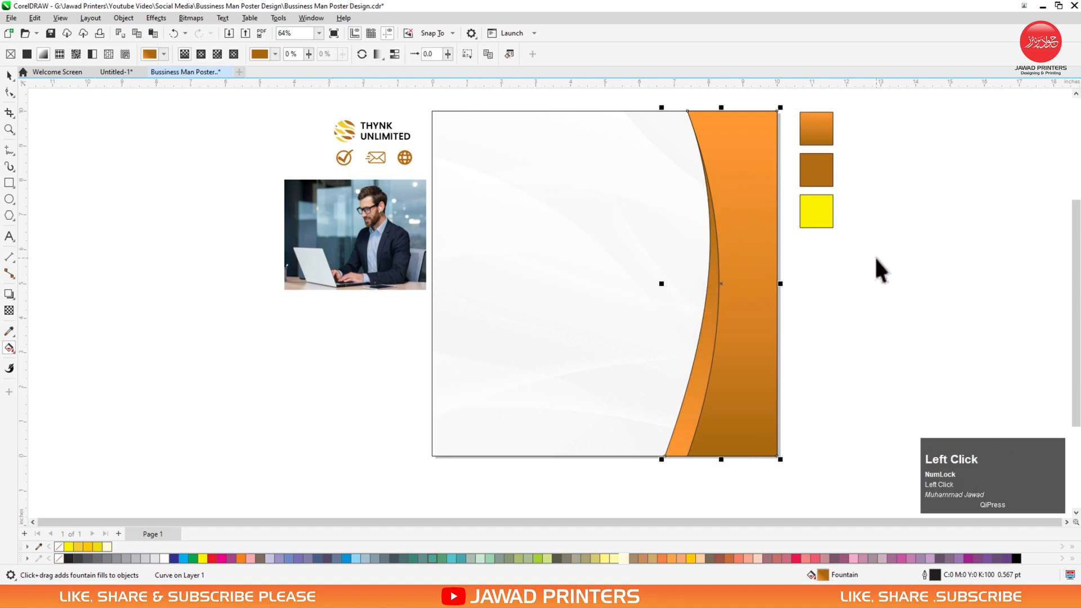
Stretch both curved shapes together toward the page's centre to about 3.87 inches wide.
click(766, 250)
shift+click(691, 372)
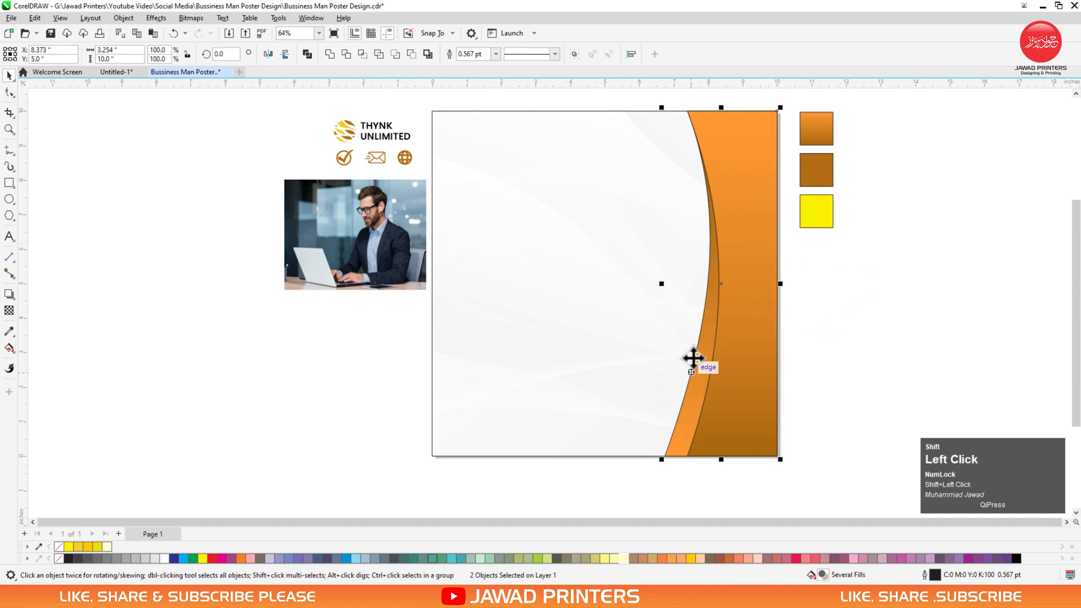
drag(660, 283, 637, 282)
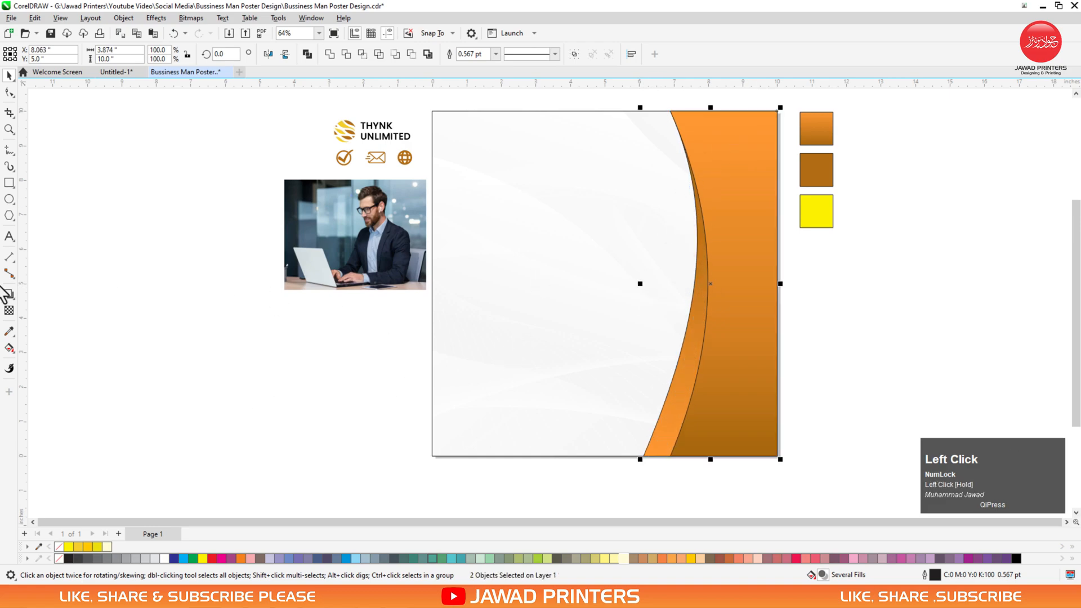
Draw an upright ellipse about 3.8 × 6.6 inches over the upper part of the orange shapes.
click(9, 199)
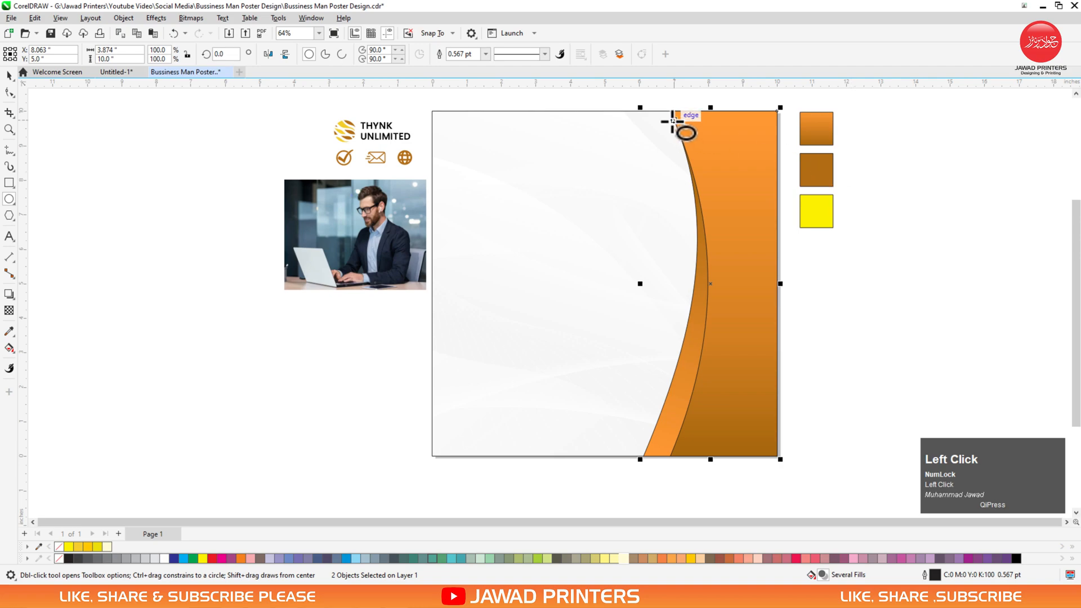
scroll(665, 107, down, 1)
key(F2)
drag(811, 222, 499, 74)
drag(562, 177, 711, 434)
key(space)
click(651, 314)
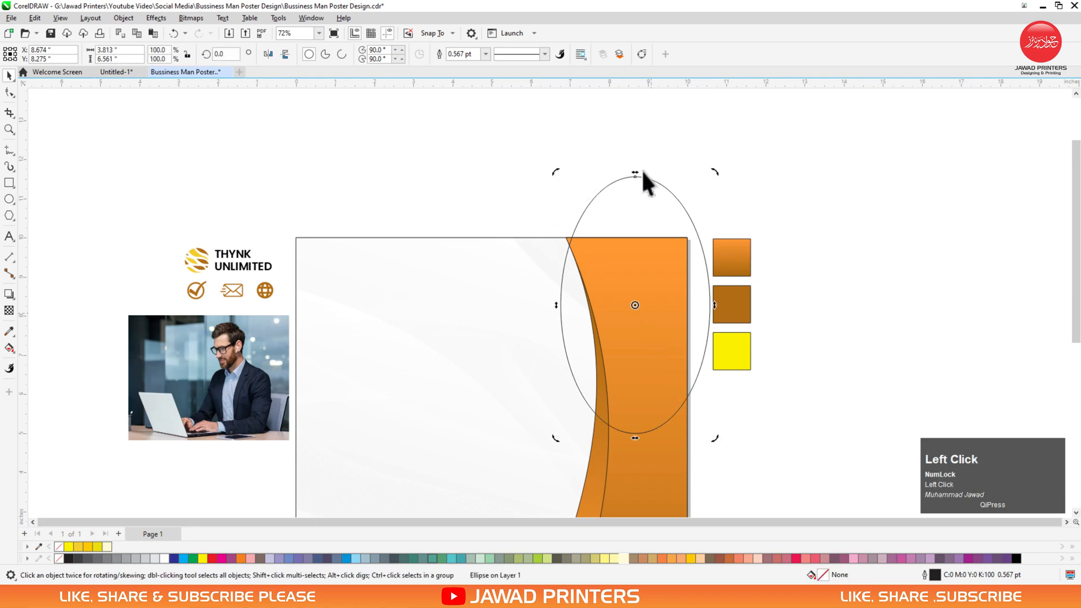
Tilt the ellipse to about 14° and enlarge it to about 4.6 × 6.7 inches around the upper part of the orange shapes.
drag(718, 170, 693, 162)
click(644, 228)
drag(644, 221, 651, 221)
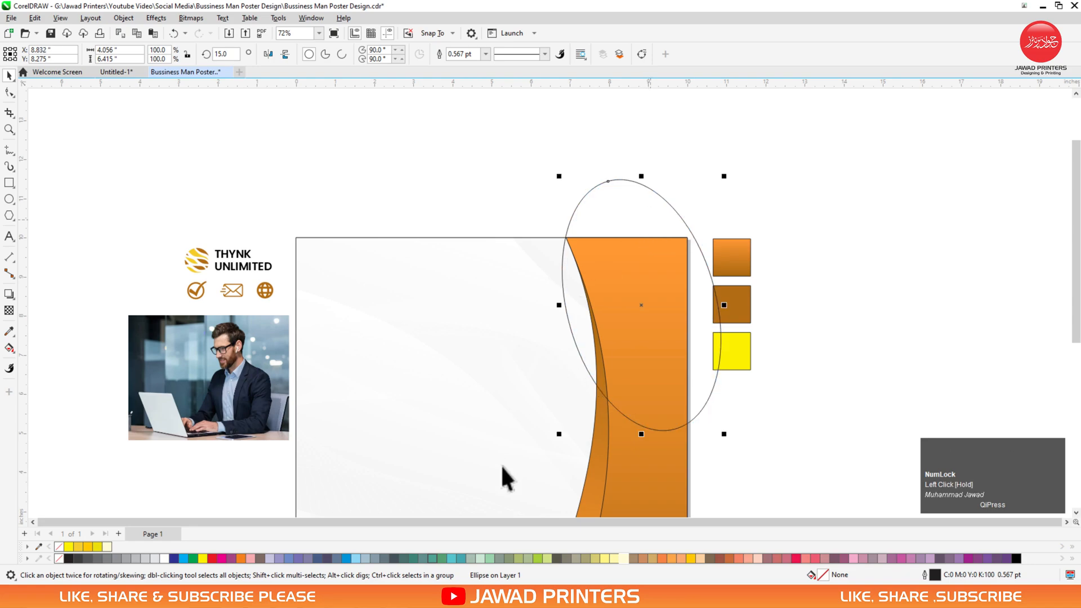
drag(561, 441, 527, 445)
drag(551, 312, 543, 311)
drag(613, 275, 643, 296)
click(615, 271)
Widen the two orange shapes to about 4.2 inches and nudge the ellipse into line with their curved edge.
click(591, 493)
drag(533, 434, 519, 434)
mouse_move(629, 212)
mouse_down()
mouse_move(640, 205)
mouse_move(626, 198)
mouse_move(637, 200)
mouse_up()
click(637, 201)
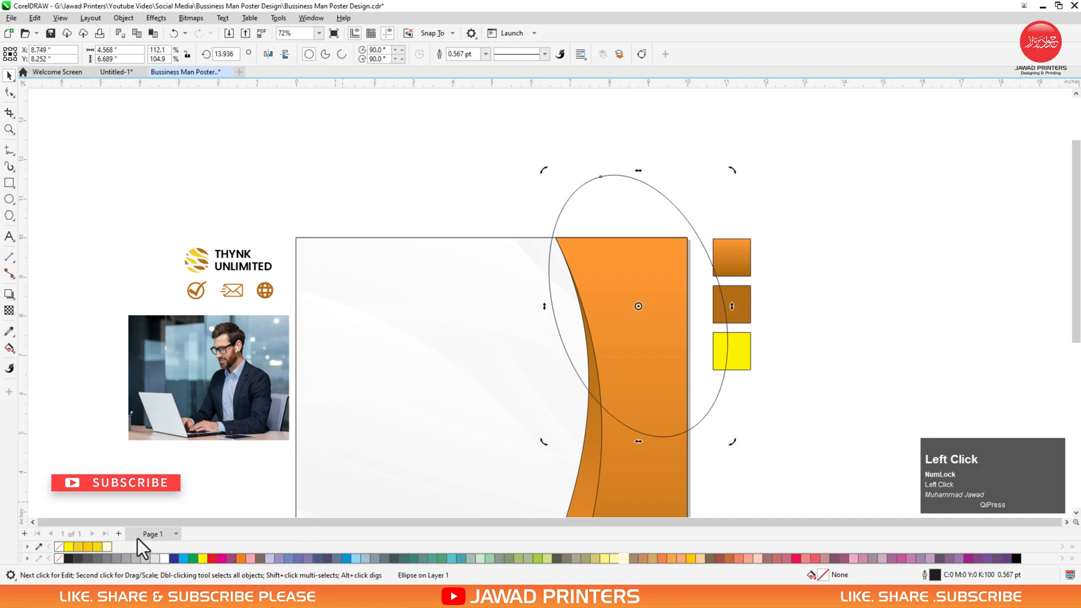
Fill the ellipse with yellow and no outline, and bring both orange shapes in front of it.
click(66, 547)
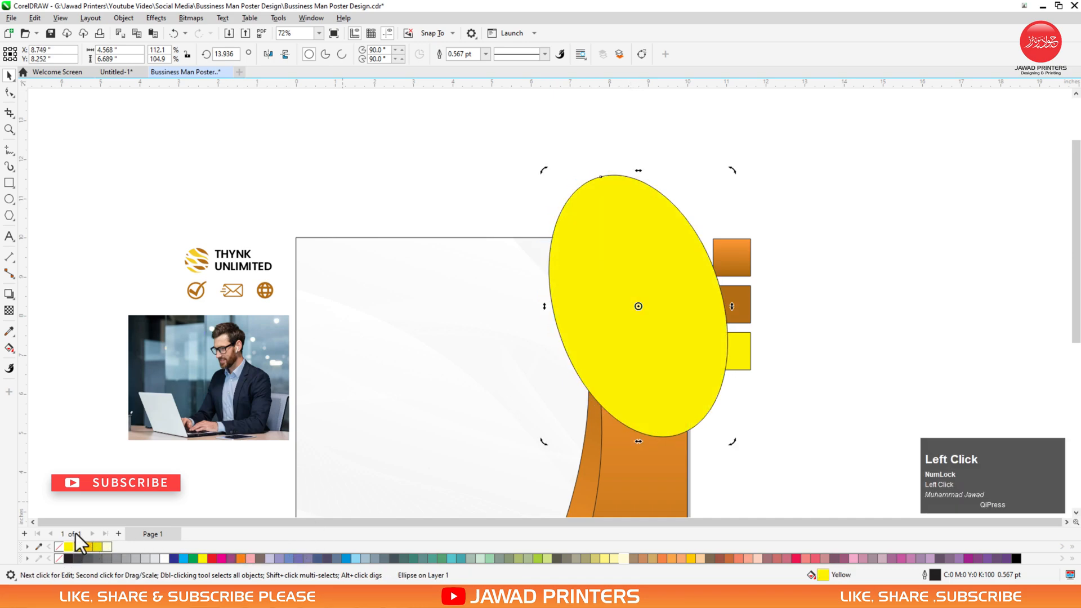
right_click(60, 546)
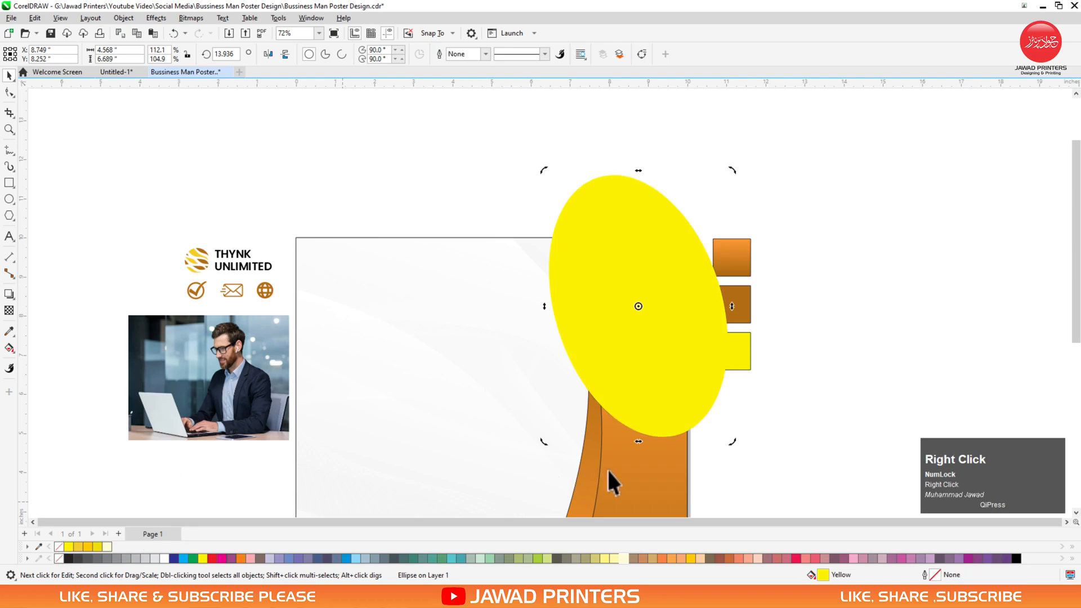
click(621, 485)
shift+click(585, 486)
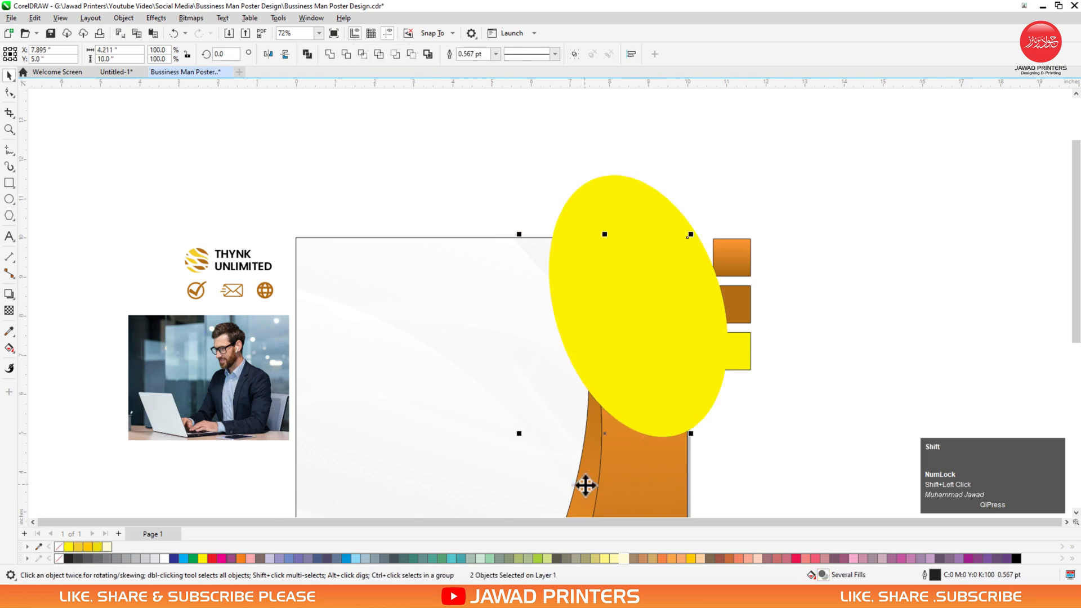
key(shift+Page_Up)
Reduce the yellow ellipse's tilt to about 5° and shift it slightly left behind the orange shapes.
click(675, 228)
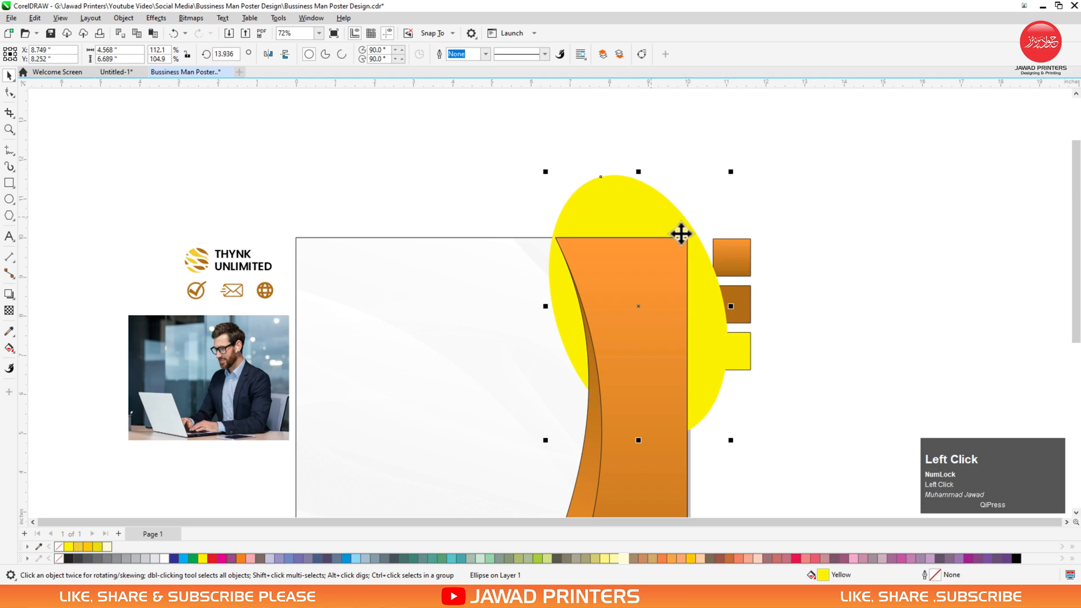
click(711, 293)
drag(734, 443, 709, 445)
drag(677, 220, 668, 220)
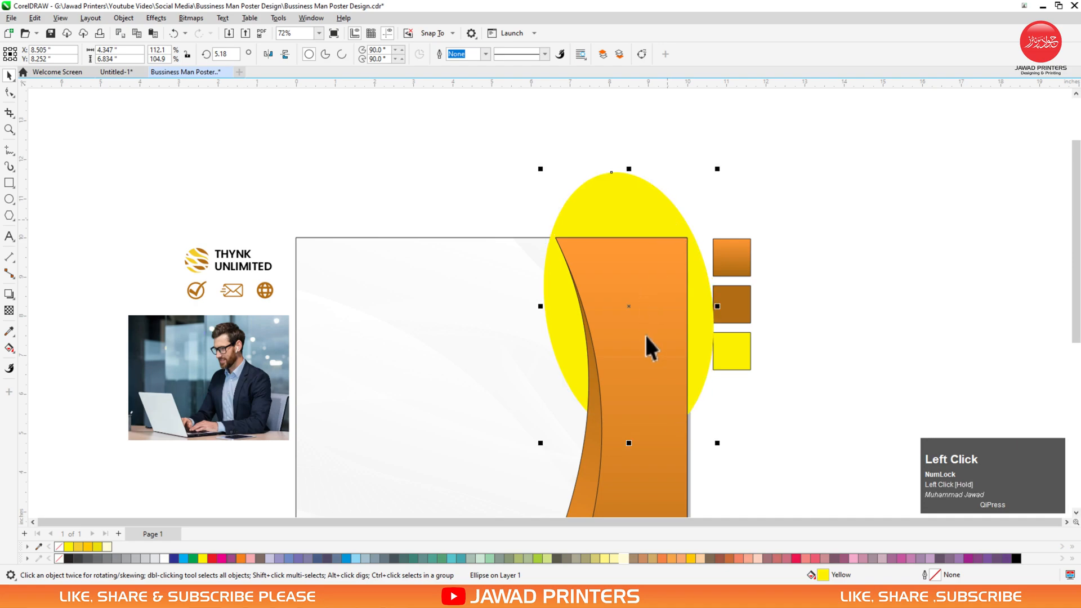
key(F3)
key(F2)
drag(743, 224, 477, 535)
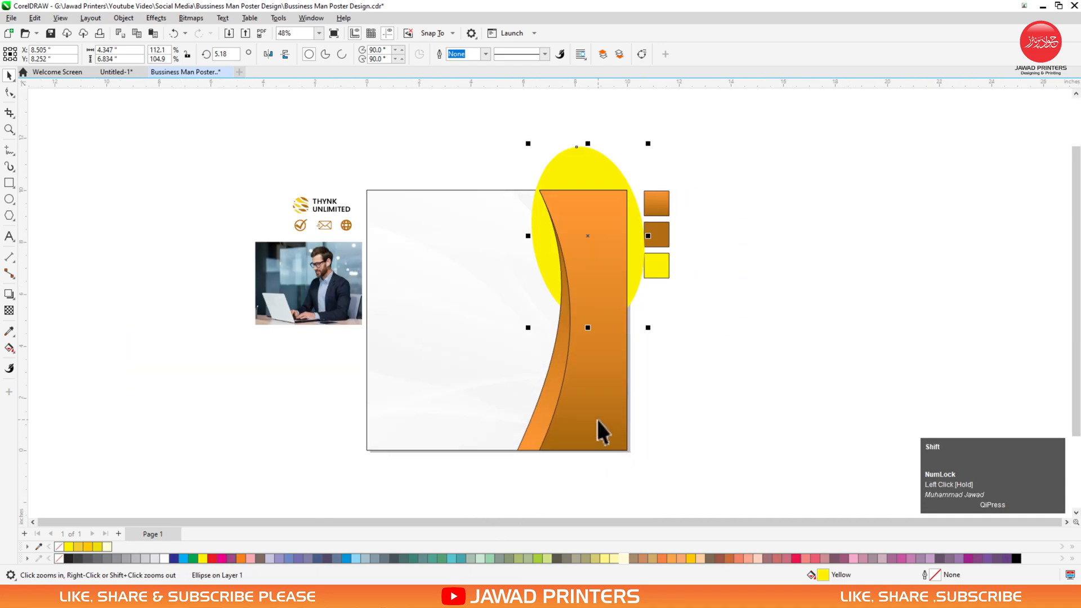
Remove the outlines of the two orange shapes and PowerClip them with the yellow ellipse inside the poster square.
shift+click(555, 428)
shift+click(543, 437)
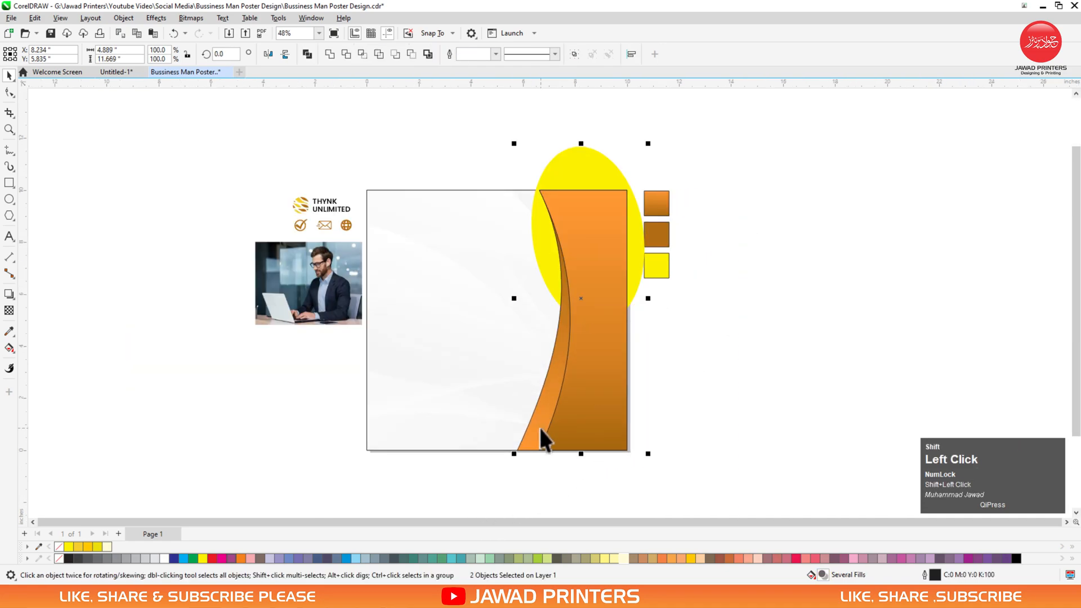
right_click(58, 557)
right_click(582, 263)
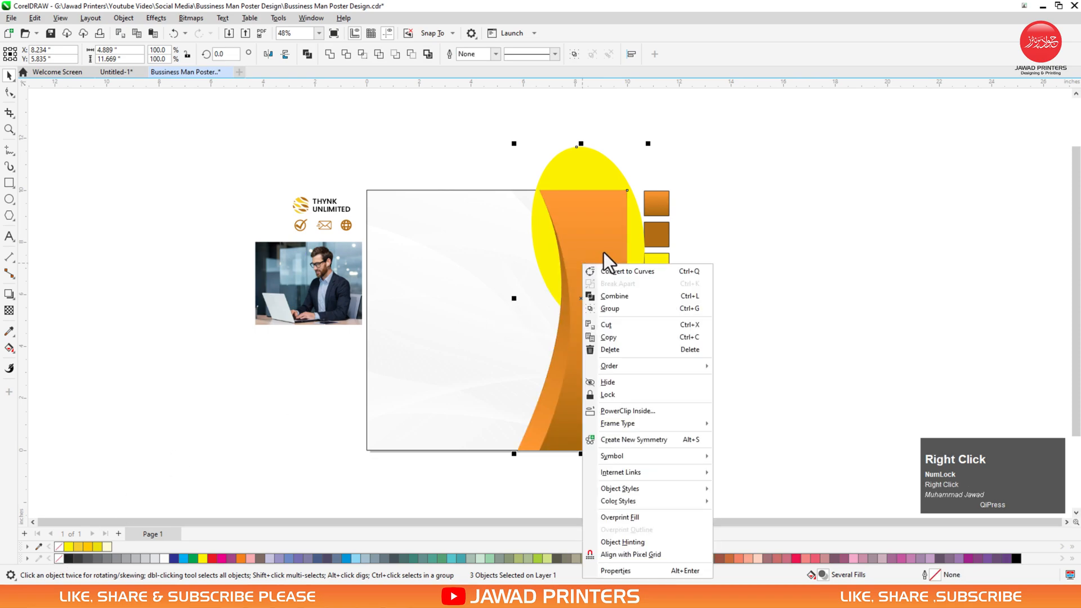
click(617, 413)
click(434, 360)
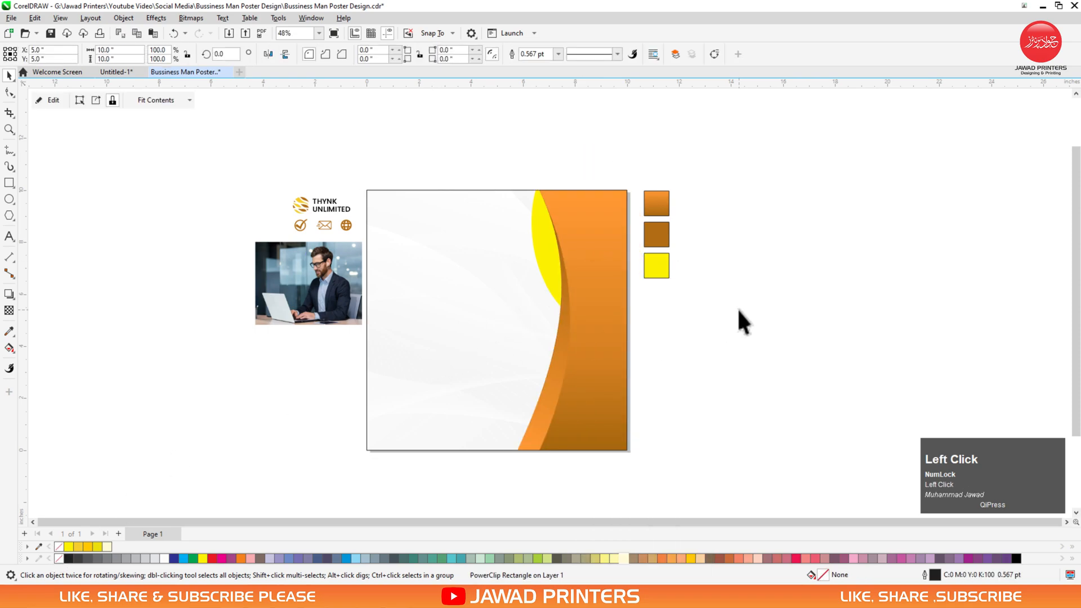
Draw a circle about 5.7 inches across over the curved orange edge and centre it vertically on the poster.
click(9, 200)
drag(507, 256, 604, 356)
key(space)
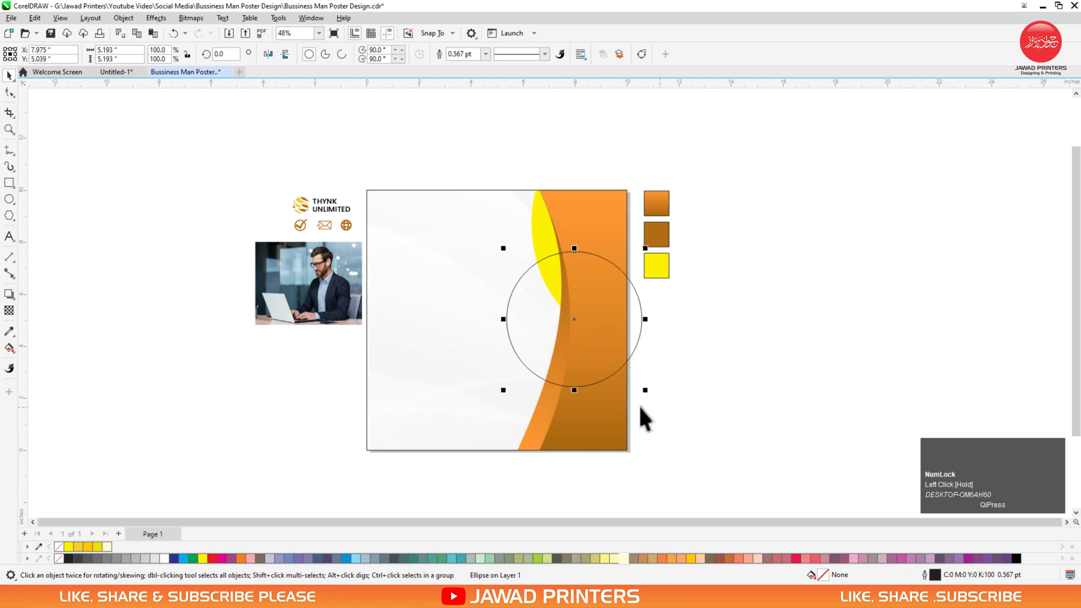
shift+click(594, 425)
click(690, 362)
click(558, 322)
drag(644, 392, 649, 385)
shift+click(542, 434)
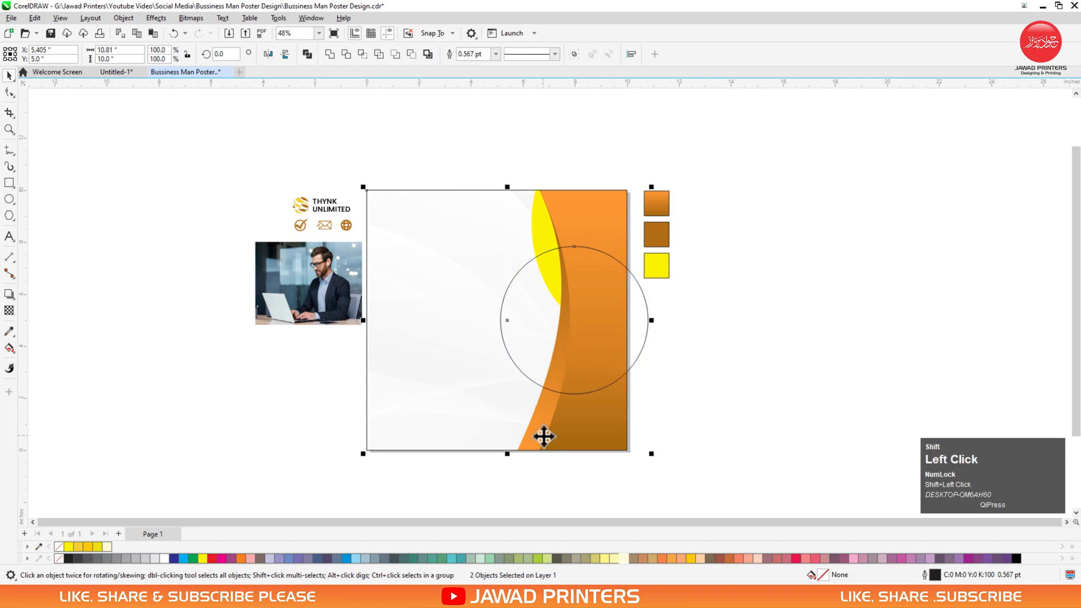
click(667, 389)
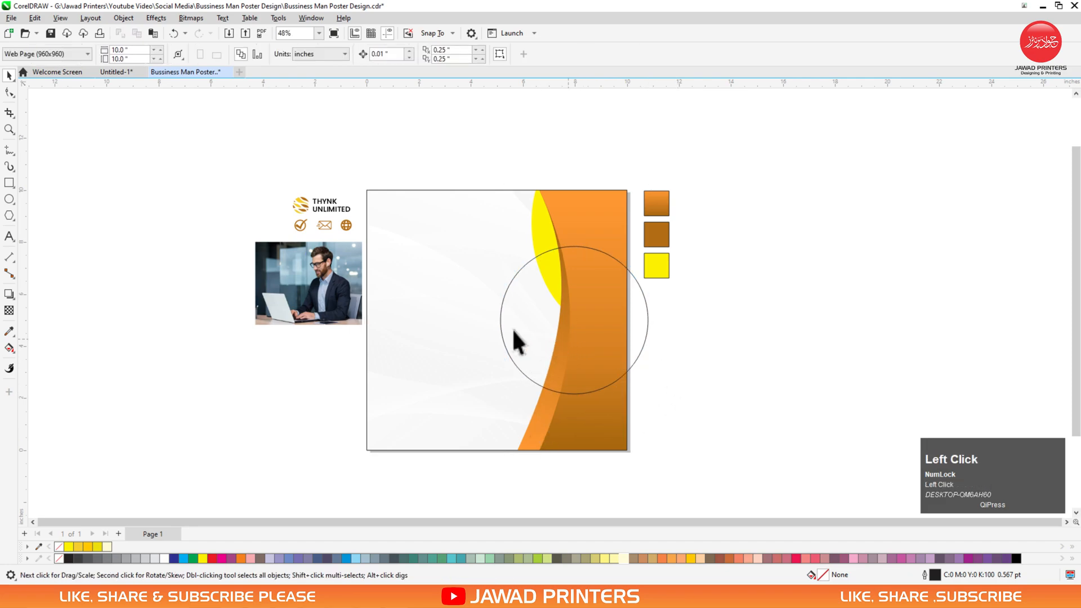
PowerClip the businessman photo inside the circle.
right_click(295, 282)
click(383, 391)
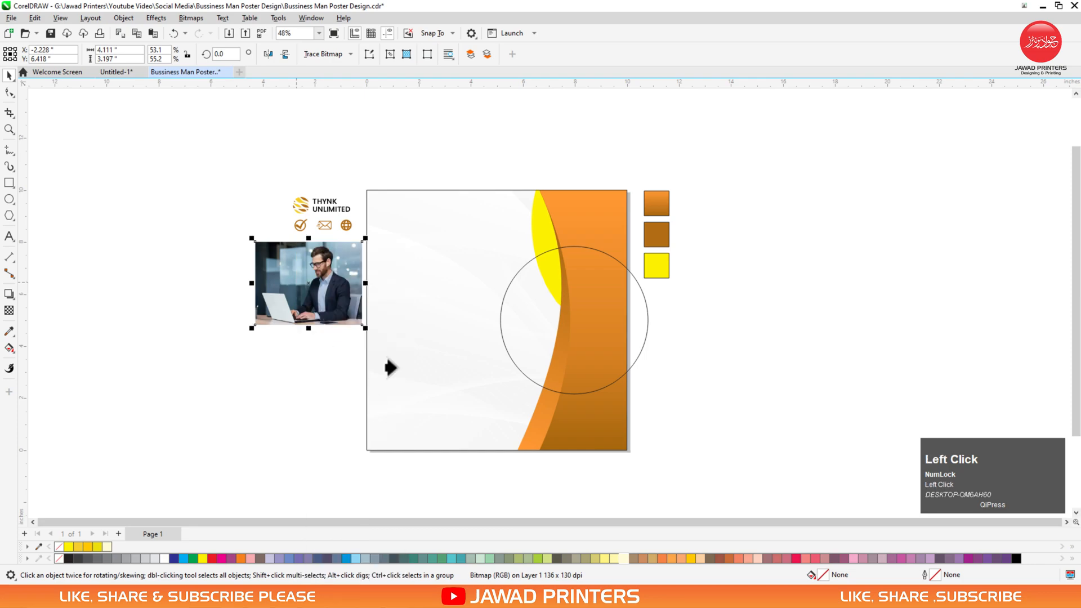
click(574, 289)
Edit the circle's contents, enlarging the photo to about 7.8 × 6.1 inches and positioning the man within the circle.
click(39, 100)
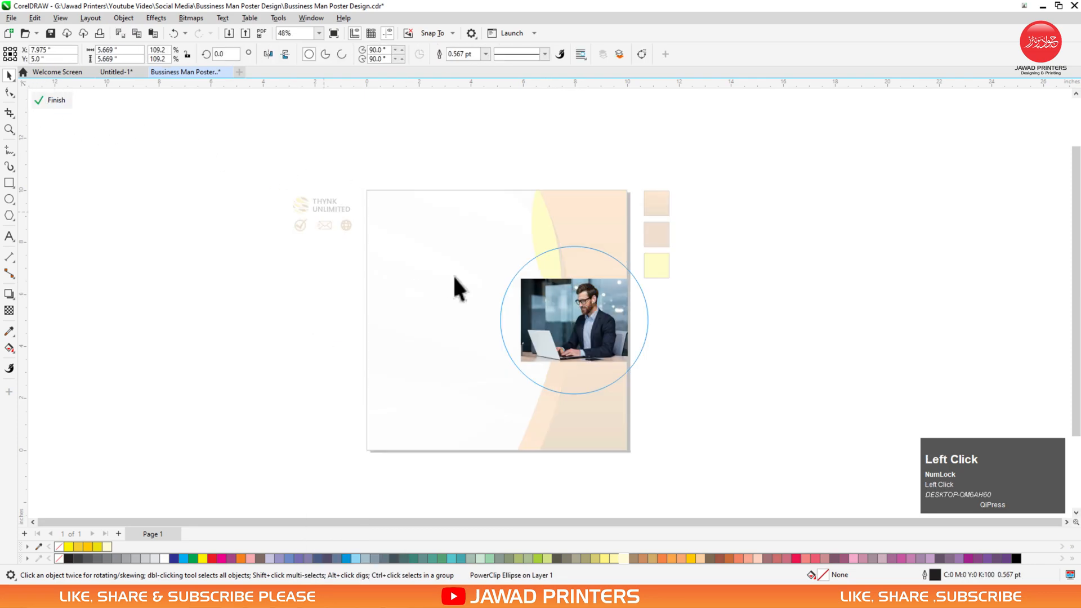
click(551, 310)
drag(630, 364, 599, 369)
click(611, 372)
drag(592, 339, 601, 338)
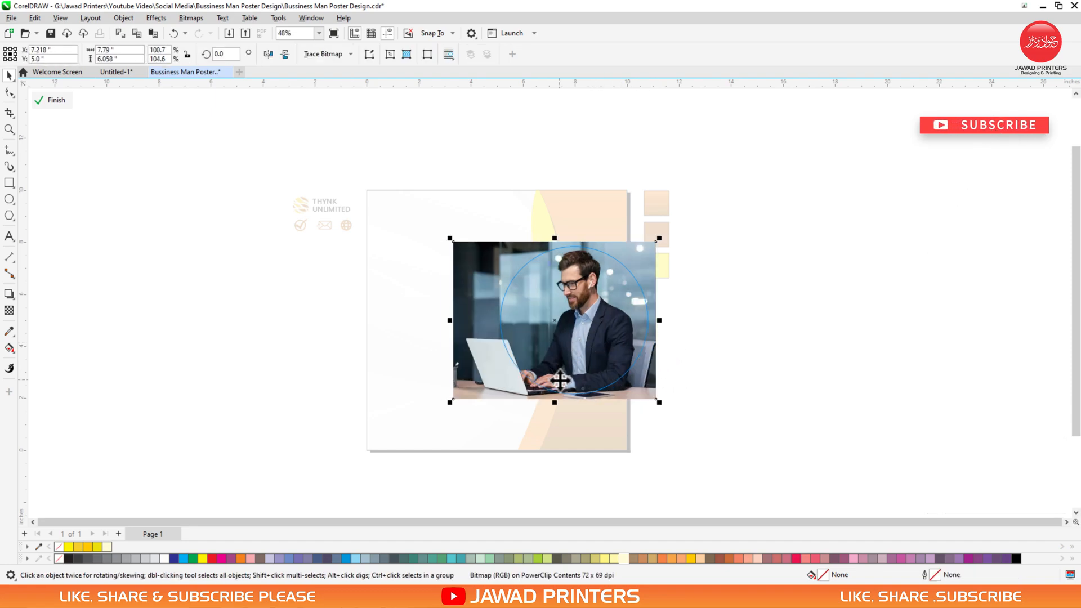
click(56, 101)
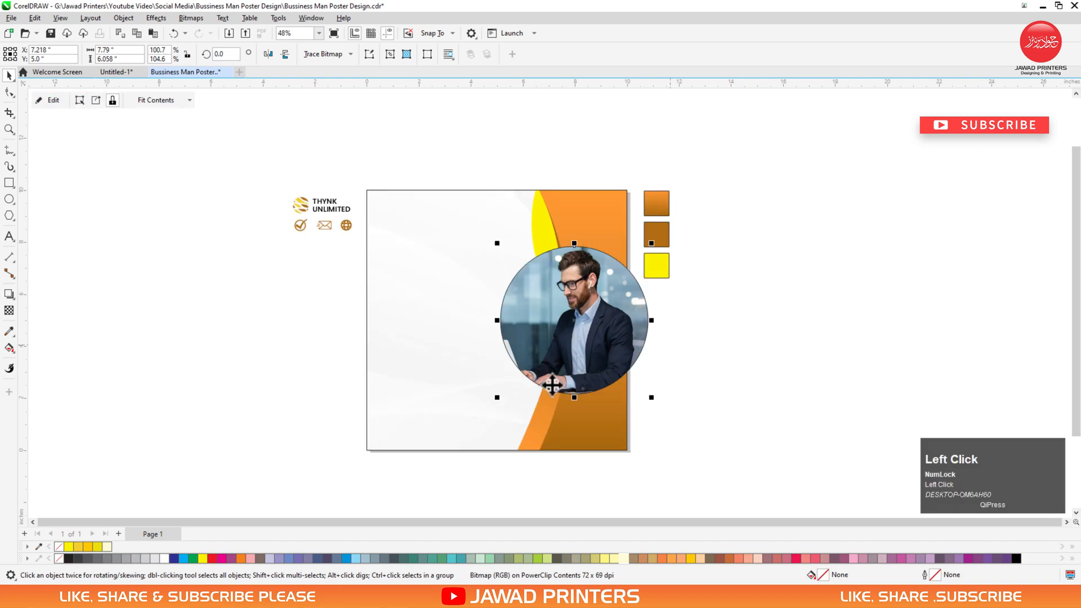
Remove the photo circle's outline and give it a centred drop shadow with opacity 75 and feathering 12.
right_click(59, 558)
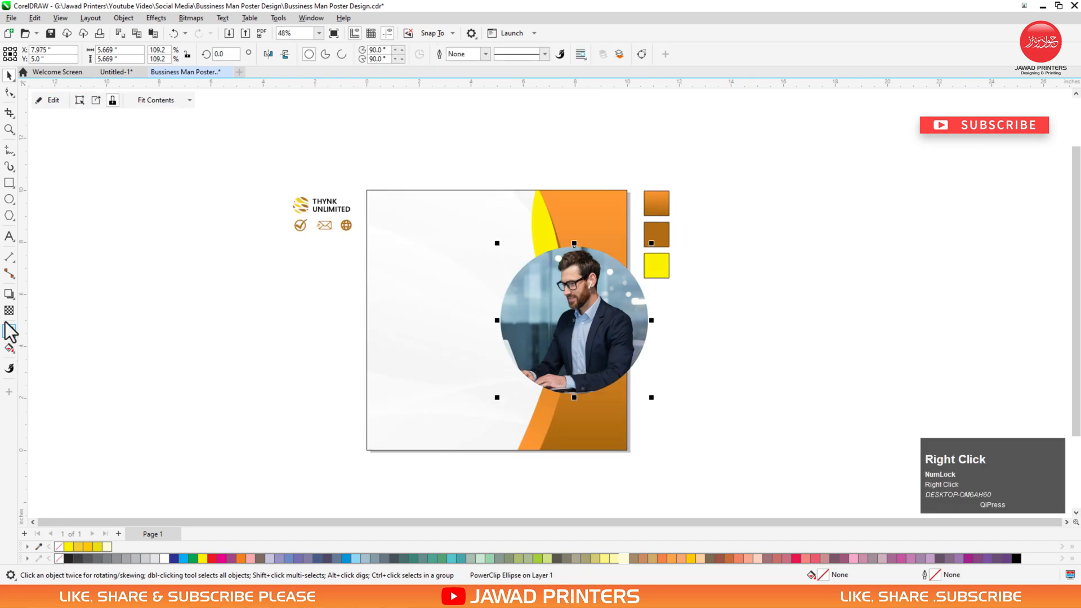
click(5, 296)
drag(574, 320, 611, 387)
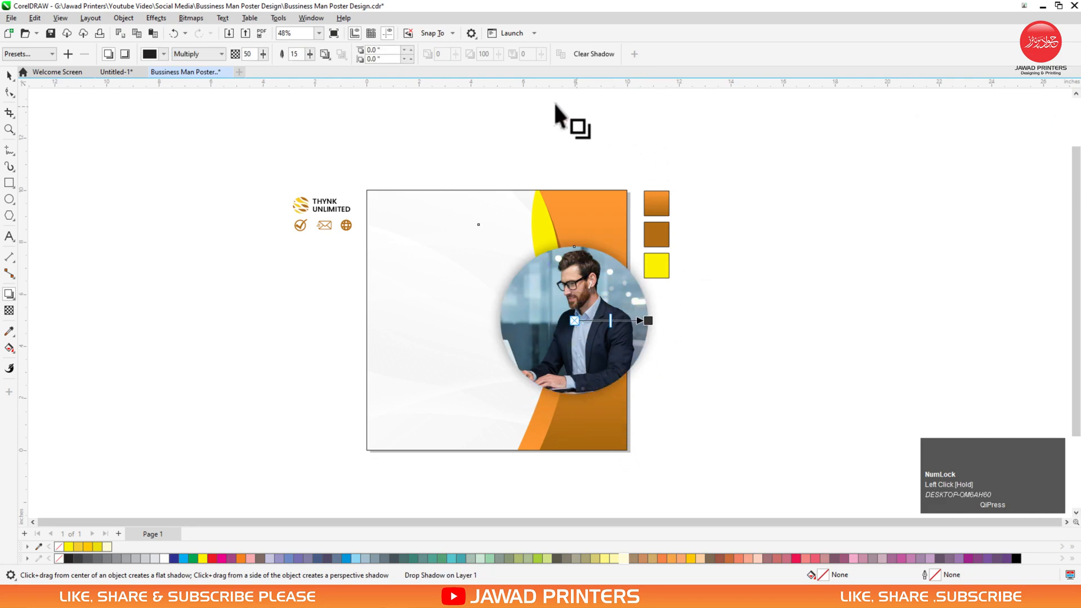
click(295, 53)
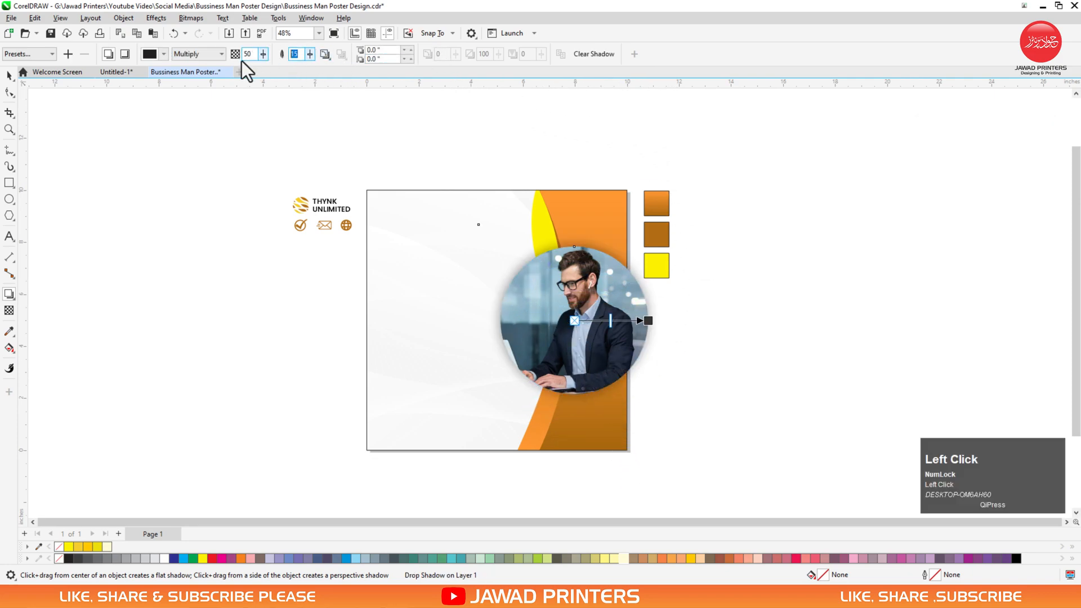
key(Return)
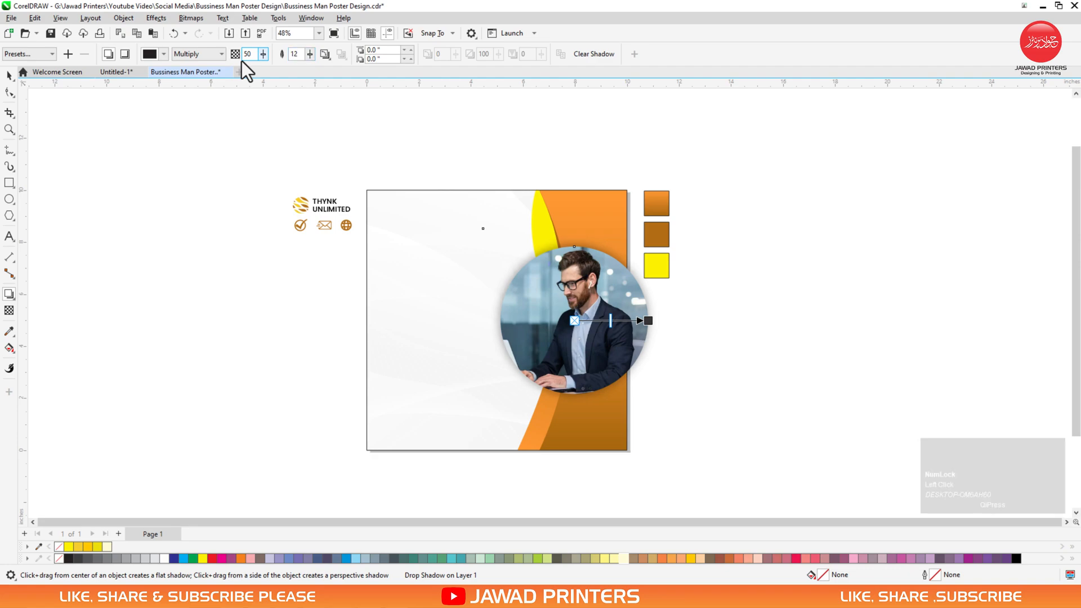
click(256, 53)
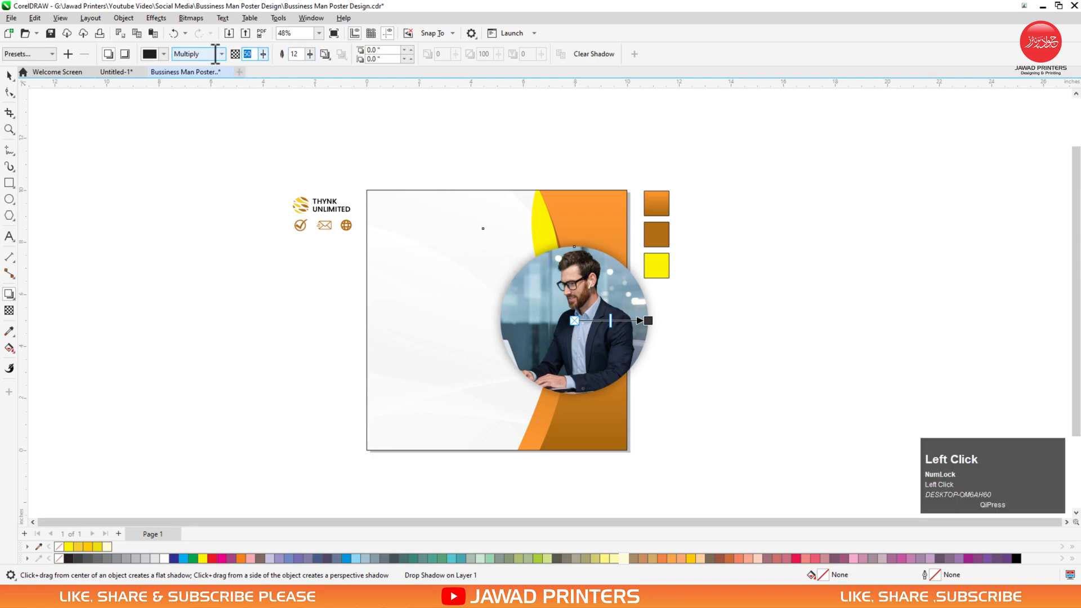
text(75)
key(Return)
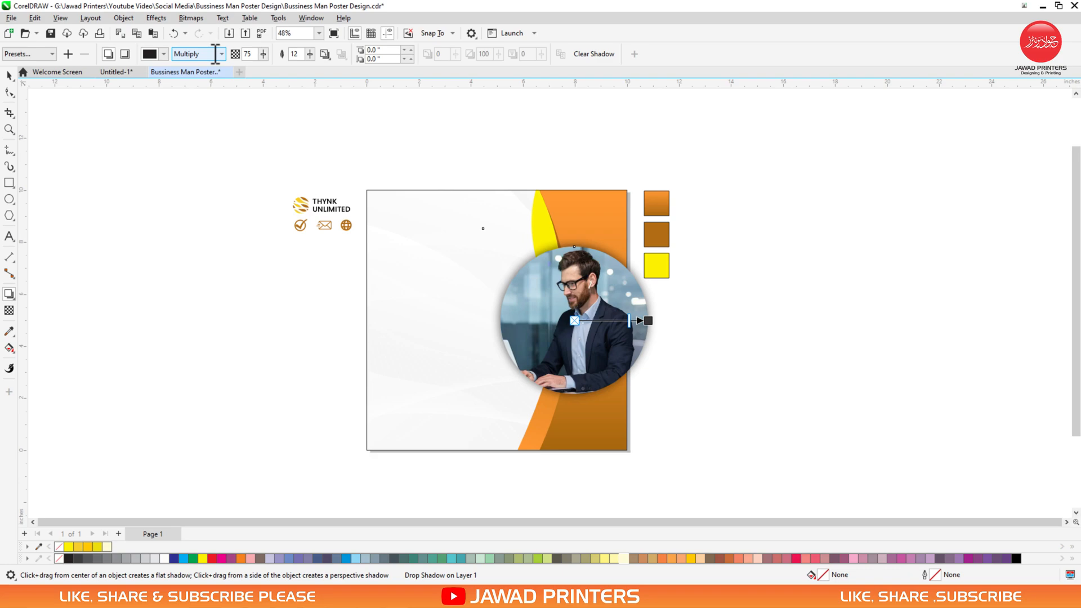
PowerClip the photo circle and its shadow inside the poster square.
click(8, 76)
right_click(569, 289)
click(613, 433)
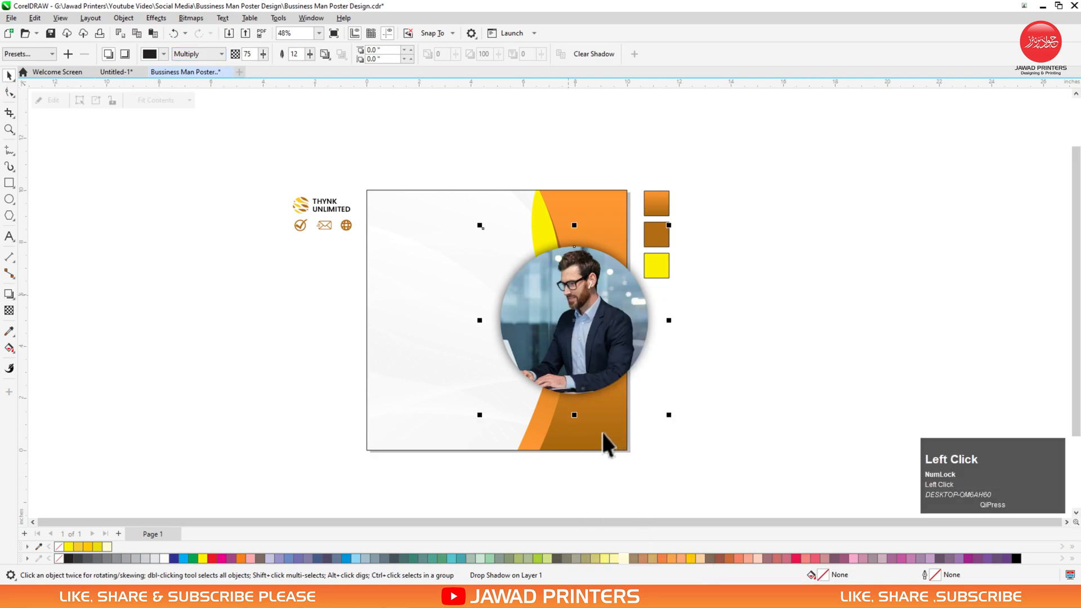
click(392, 367)
click(705, 351)
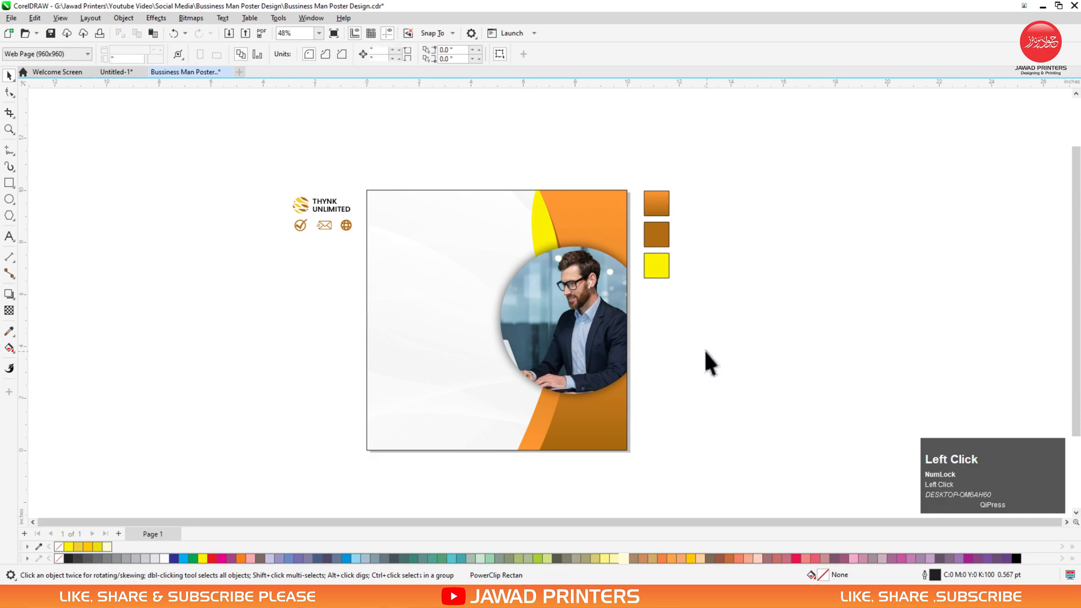
click(600, 319)
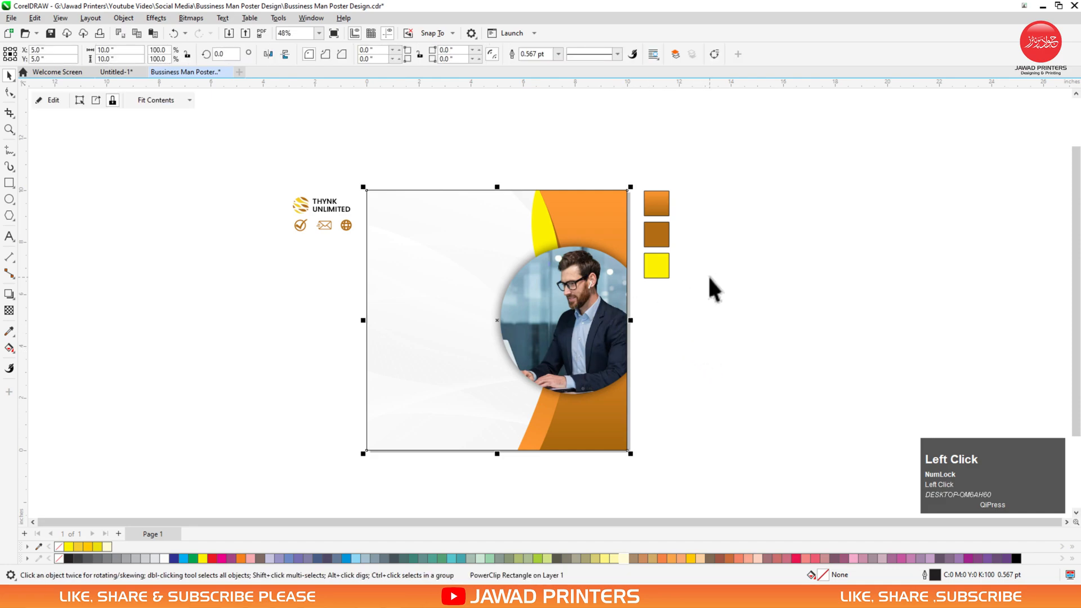
Move the THYNK UNLIMITED logo into the poster's upper-left corner.
key(F2)
drag(726, 175, 261, 313)
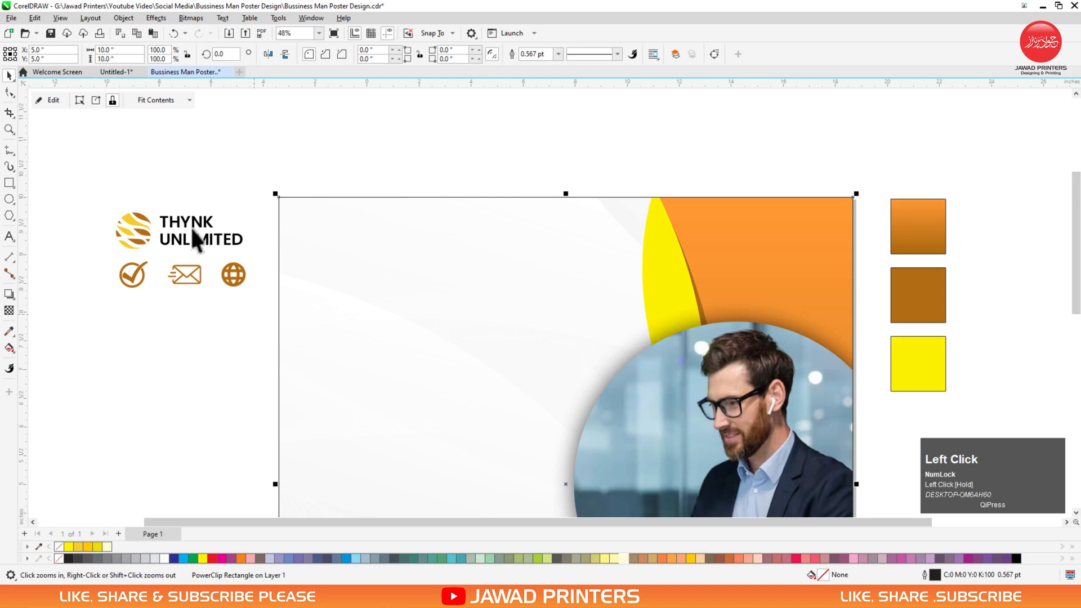
key(space)
drag(194, 239, 309, 228)
Add the two-line text "We Are" and "HIRING !" on the light area beside the photo.
key(F3)
key(F2)
drag(174, 171, 634, 443)
click(8, 235)
click(361, 337)
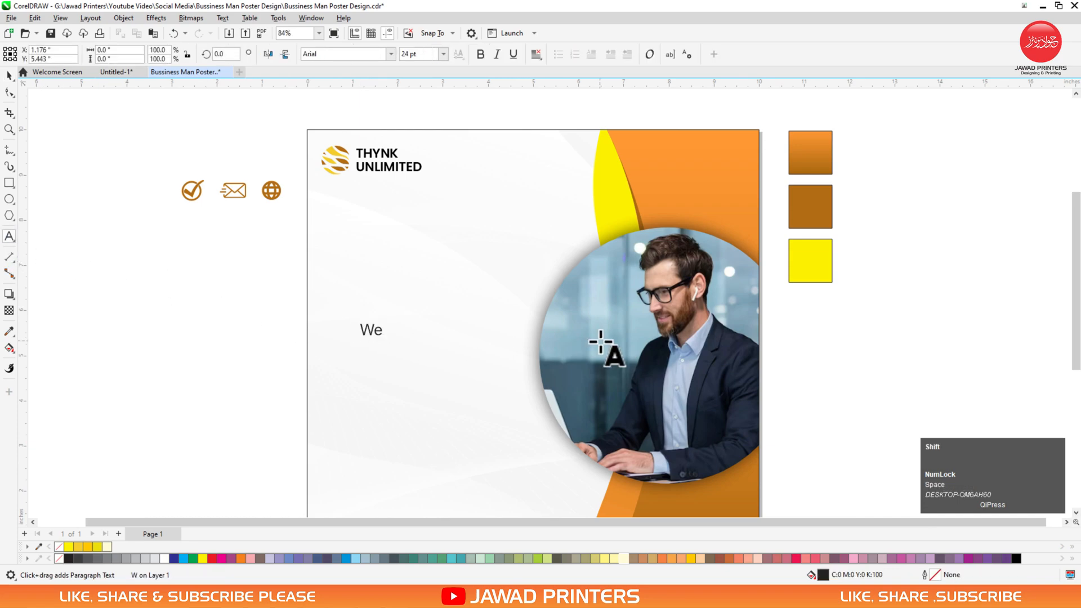
text(r)
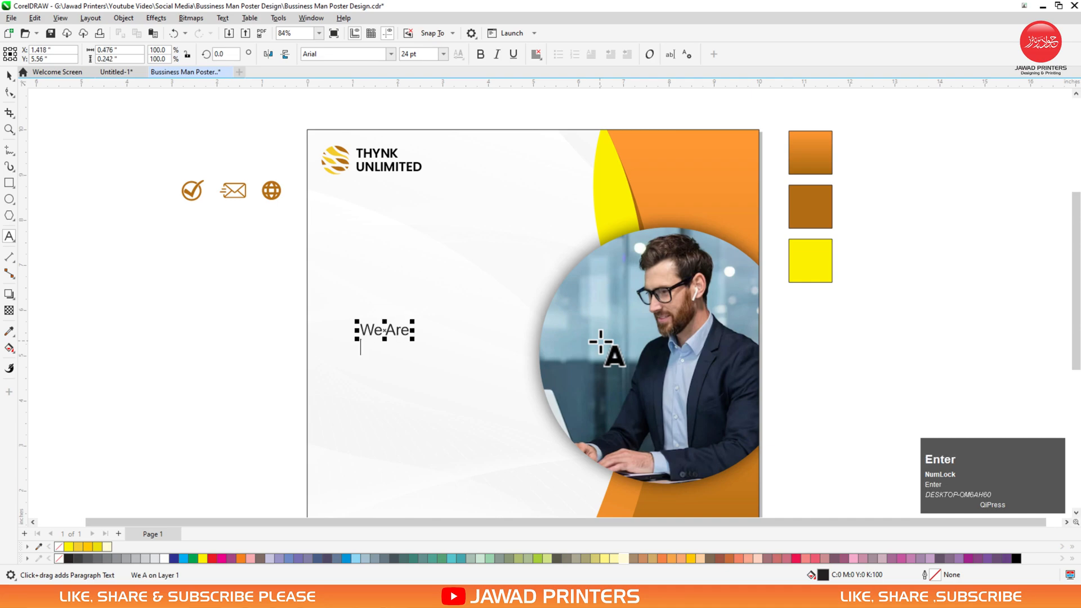
text(e)
key(Return)
text(HI)
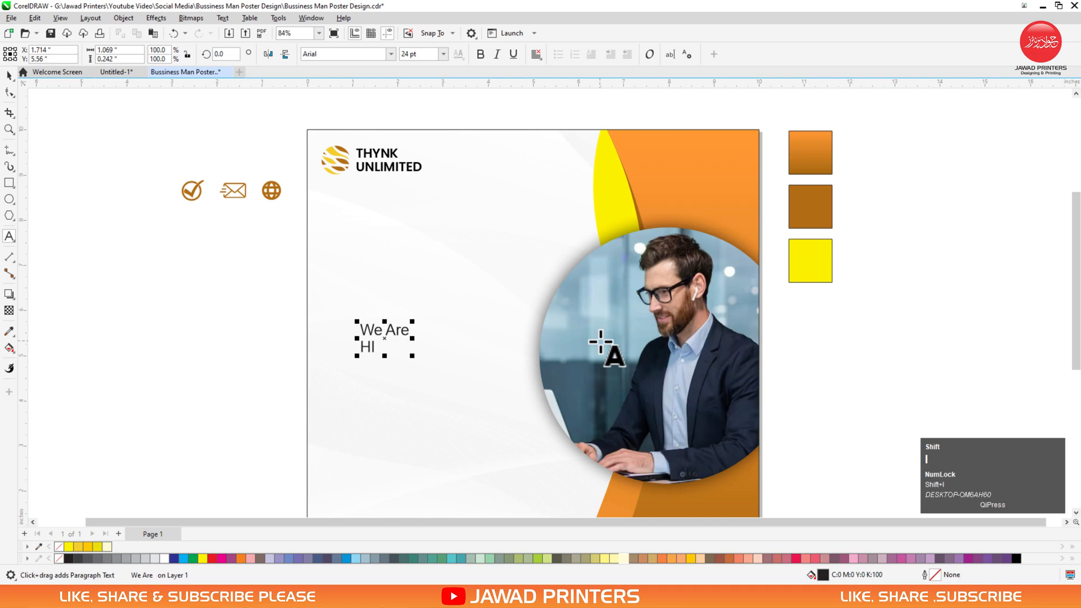
text(RING)
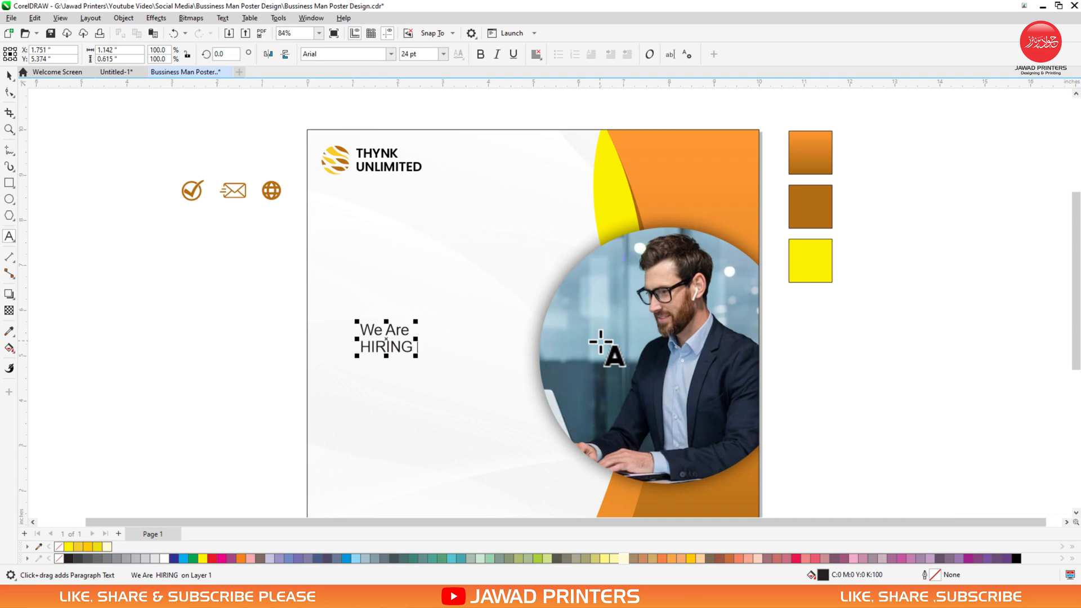
key(shift)
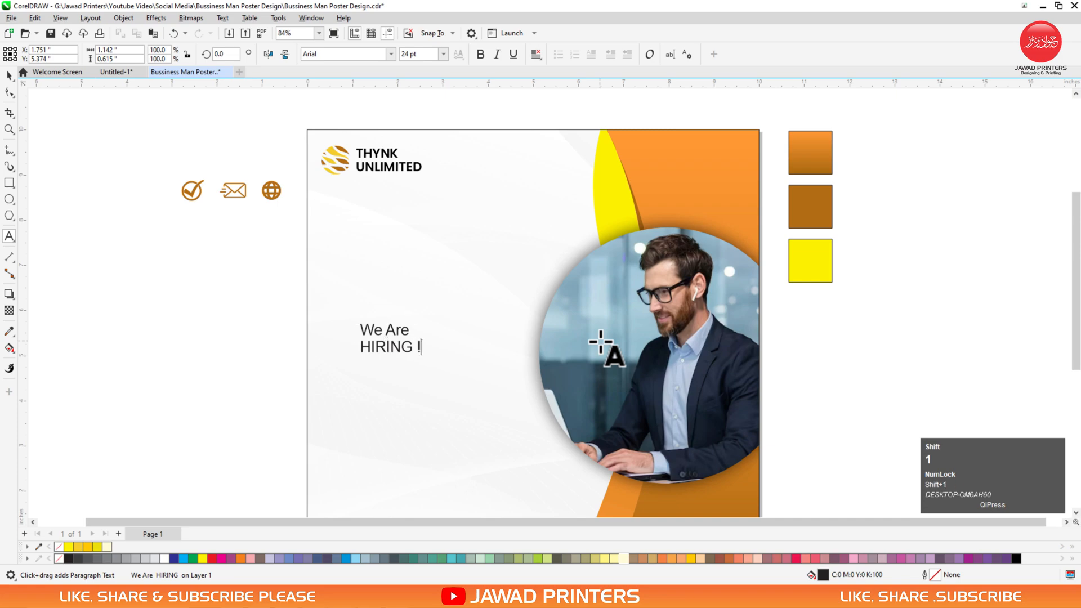
key(space)
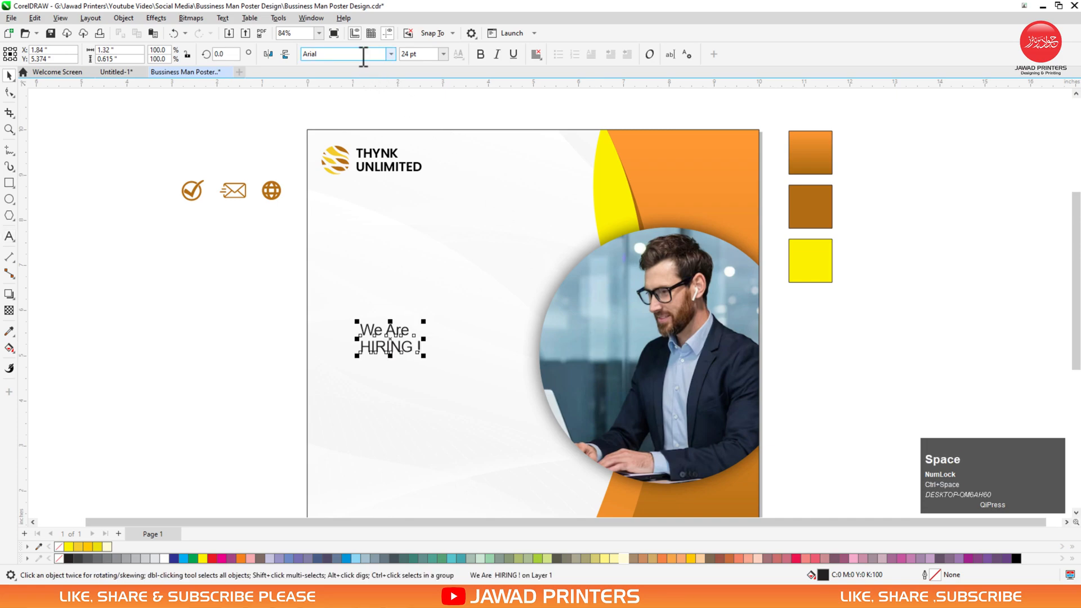
Set the font of the "We Are HIRING !" text to Poppins Medium.
click(366, 54)
text(po)
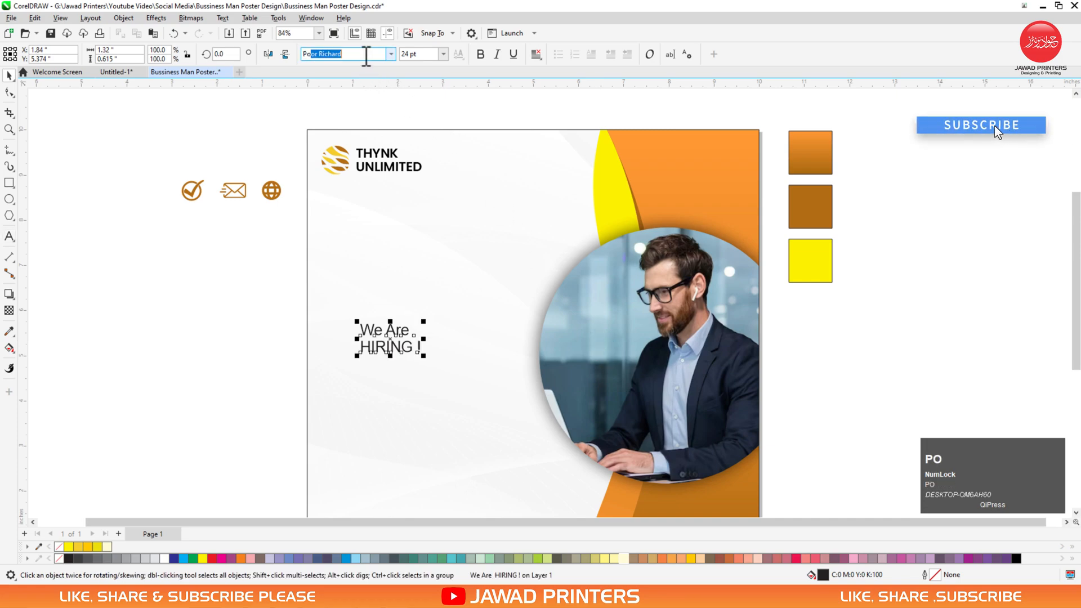
text(ppins)
key(Return)
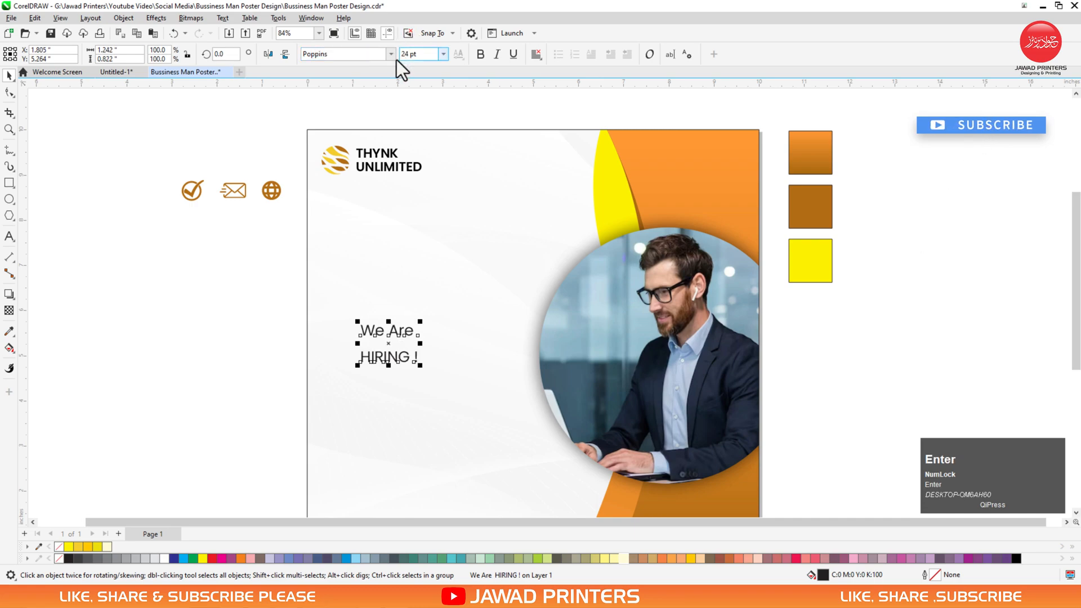
click(390, 54)
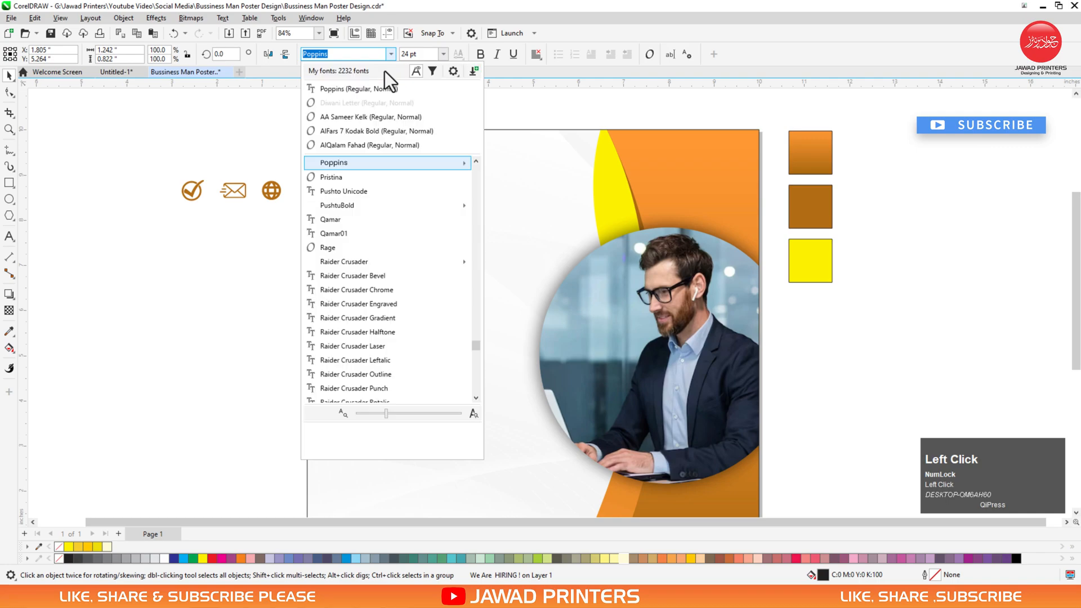
mouse_move(387, 161)
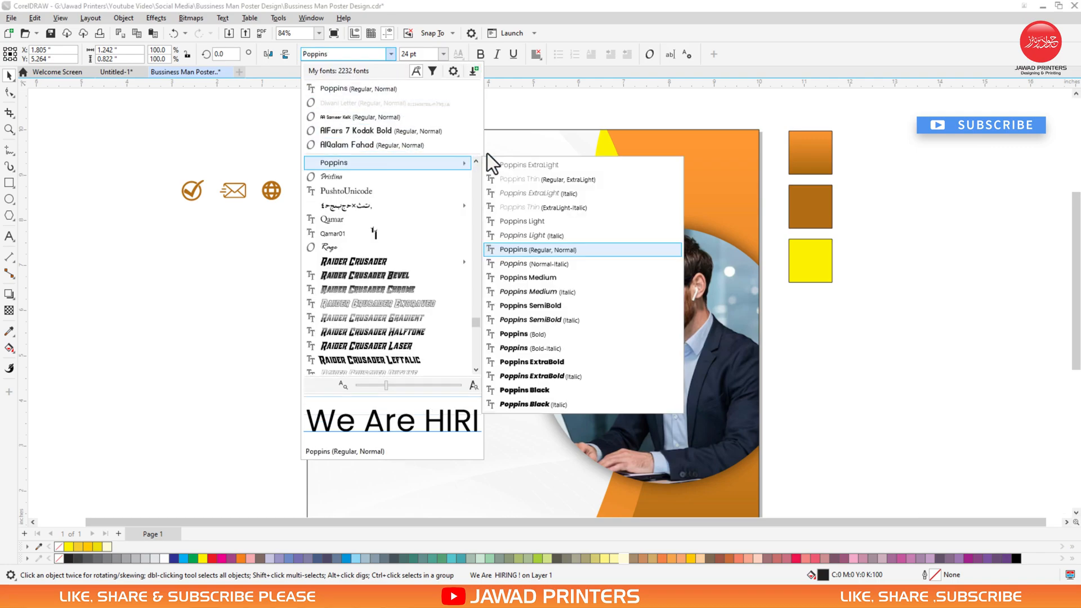
click(542, 277)
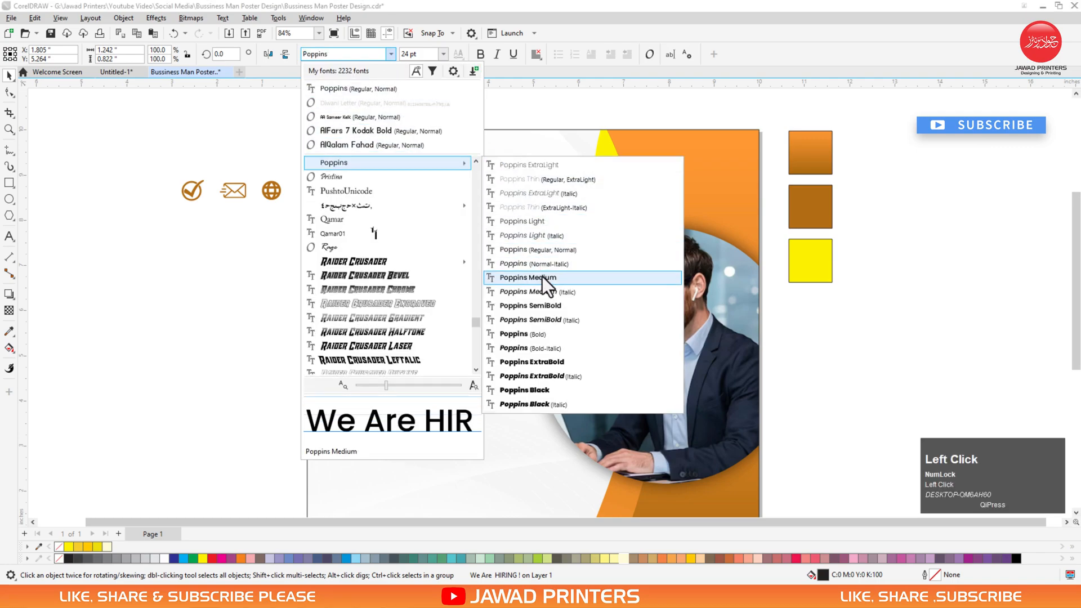
Set the font of the "HIRING !" line to Poppins Black.
double_click(407, 359)
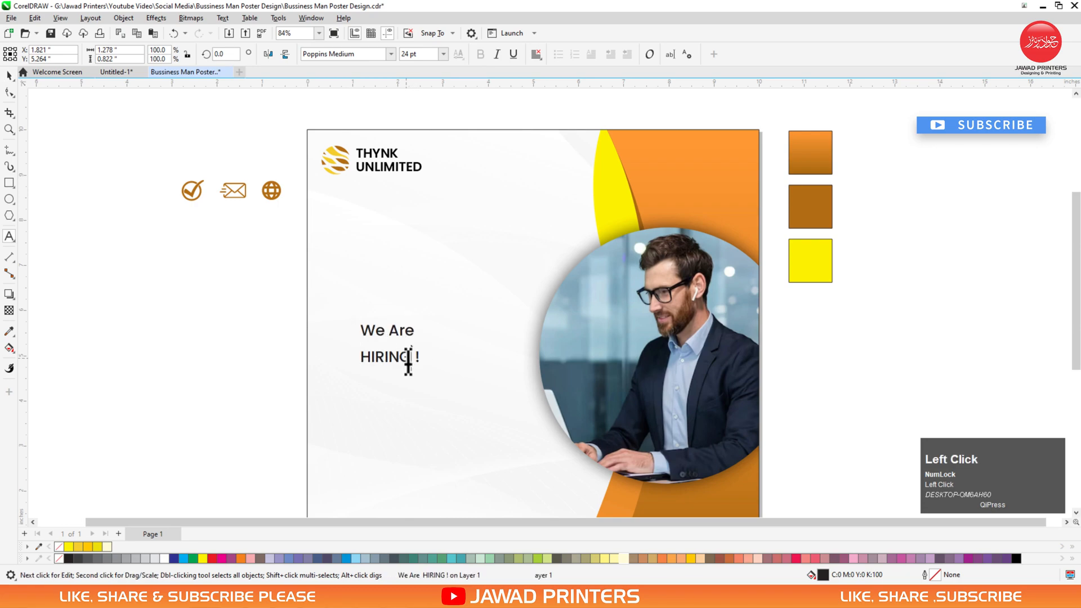
drag(422, 357, 357, 357)
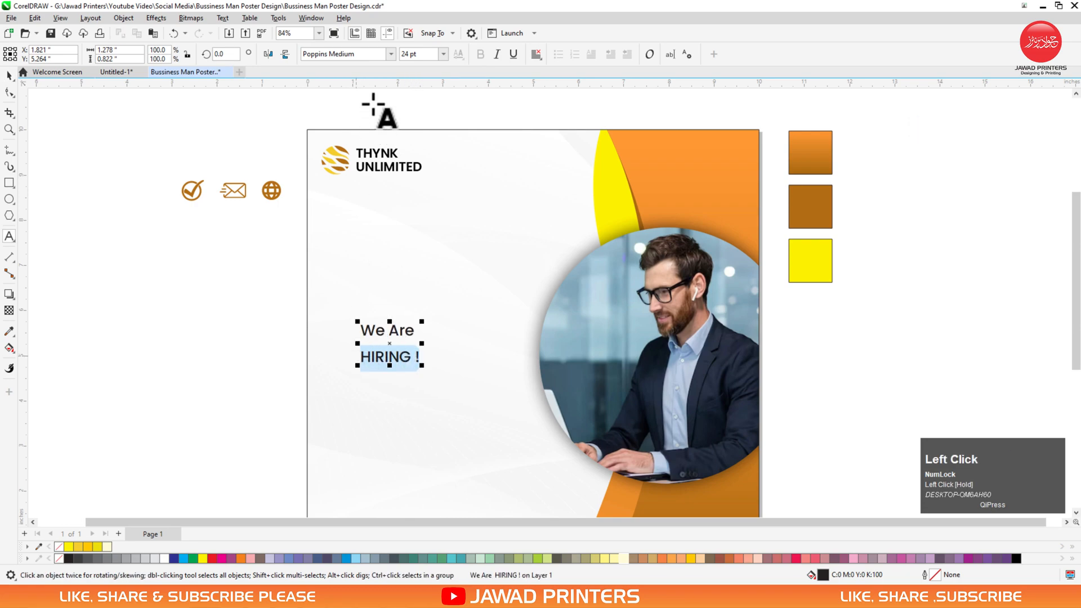
click(389, 55)
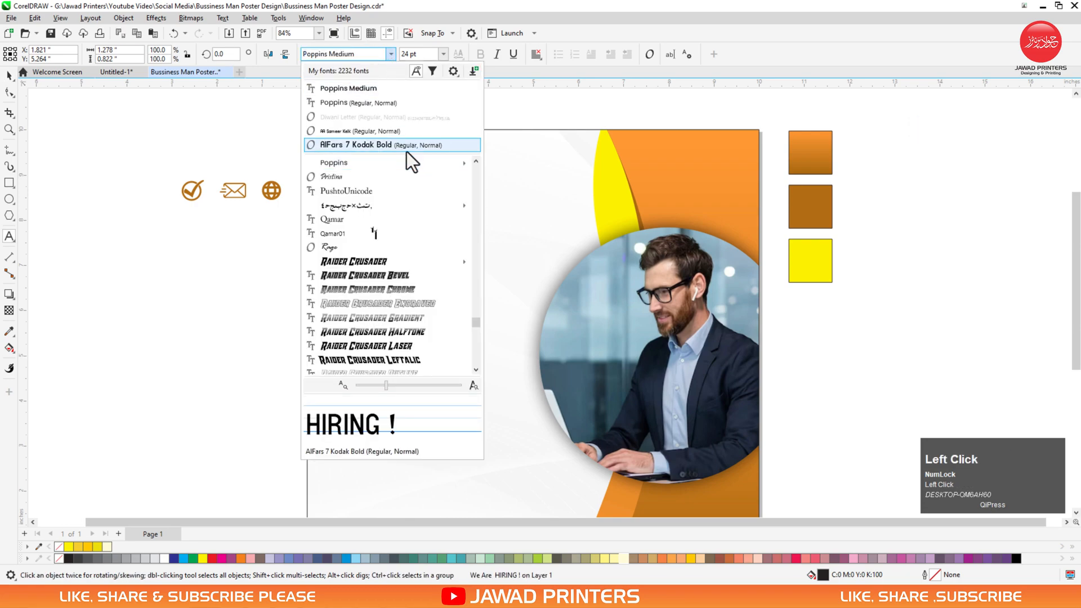
mouse_move(410, 163)
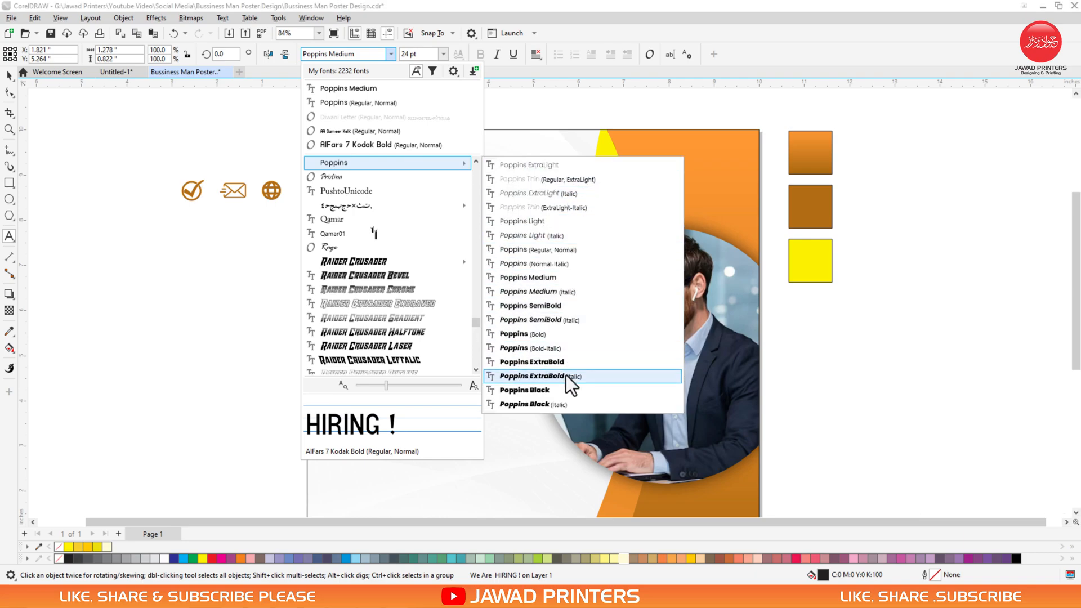
click(564, 390)
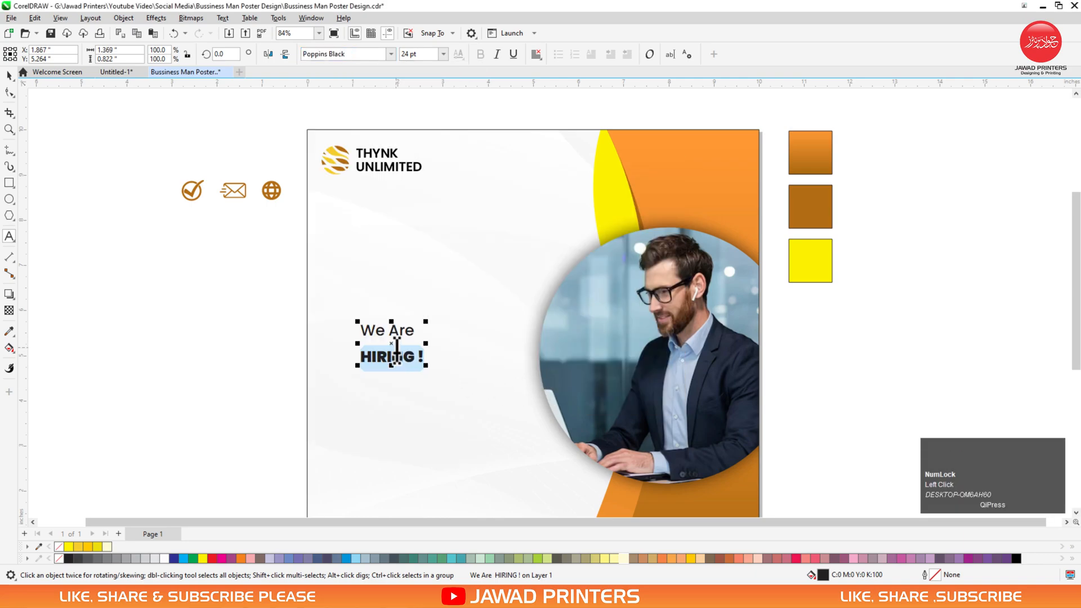
Tighten the line spacing of the "We Are HIRING !" text and left-align it with the logo above.
click(9, 93)
drag(358, 368, 345, 223)
key(space)
shift+click(335, 162)
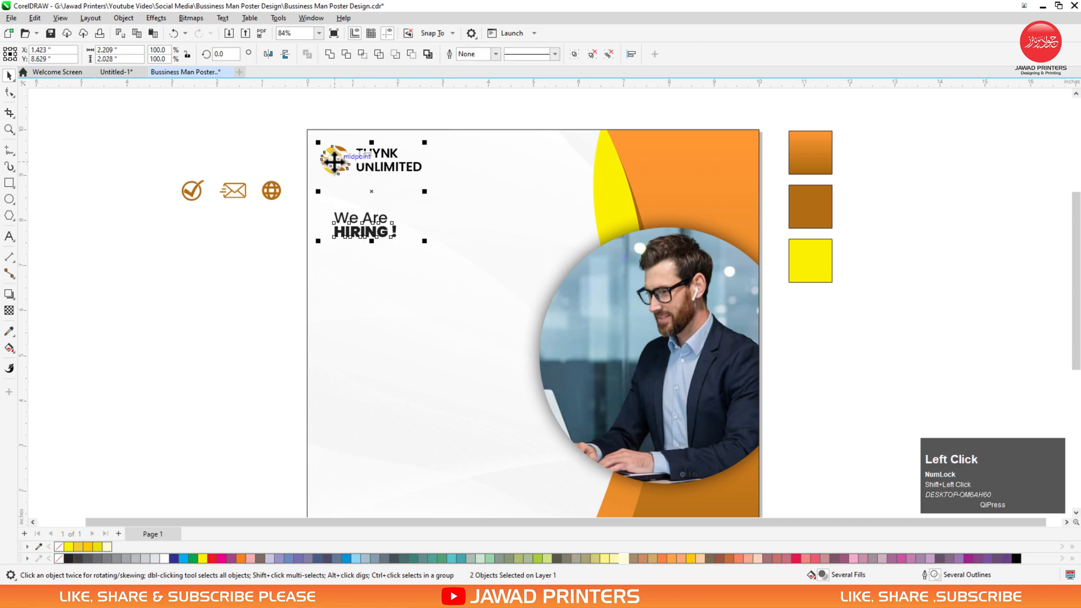
key(l)
Enlarge the headline to about 4.83 inches wide and break it apart into separate lines.
click(343, 219)
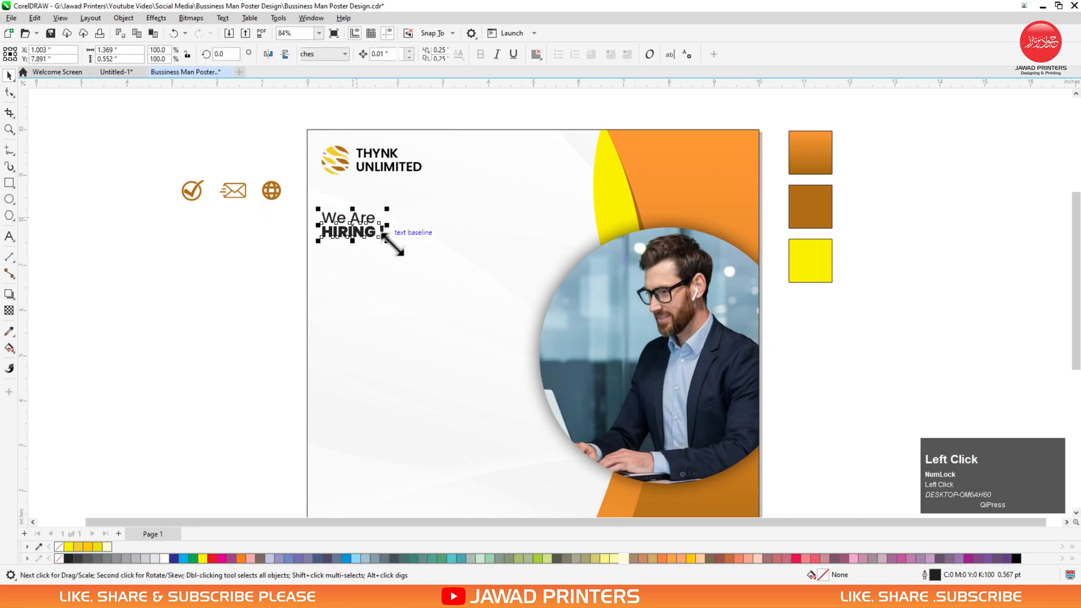
drag(393, 245, 542, 345)
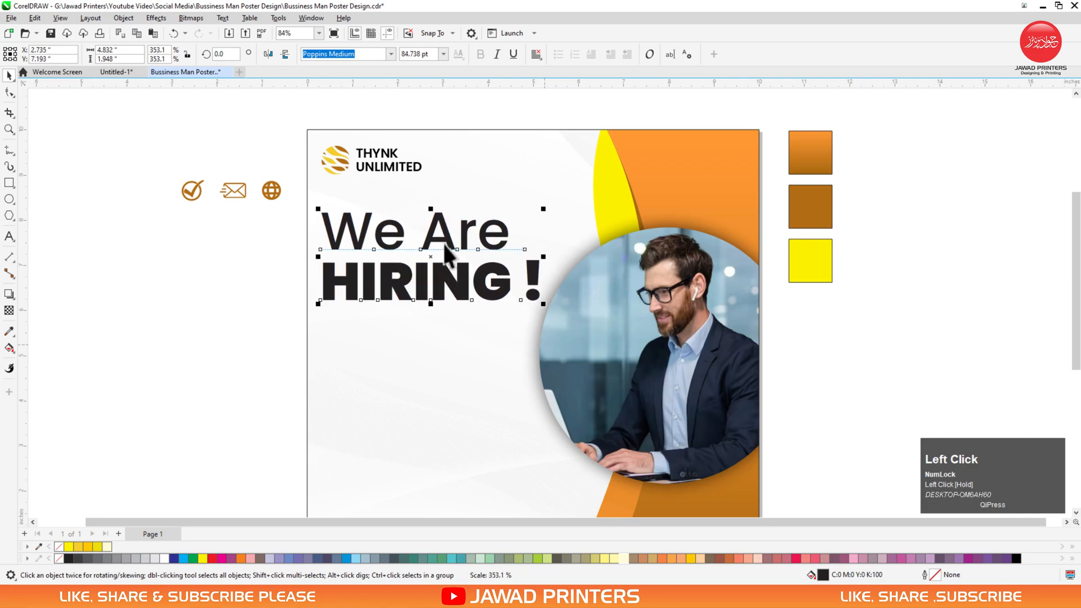
key(ctrl+k)
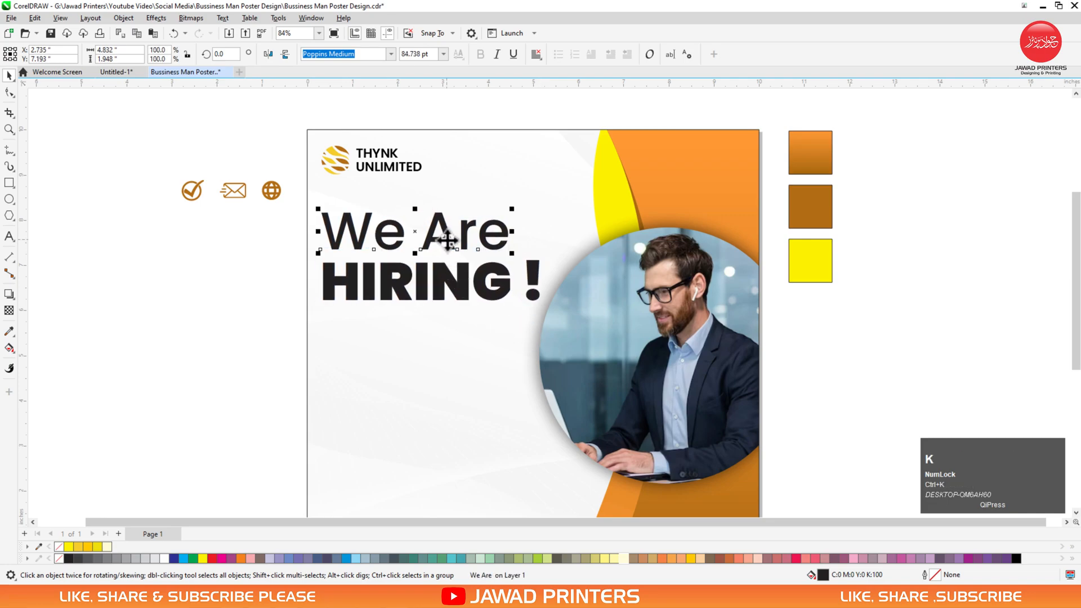
Recolour the "We Are" line with the brown #B36D15 sampled from the swatch beside the poster.
click(9, 333)
click(810, 206)
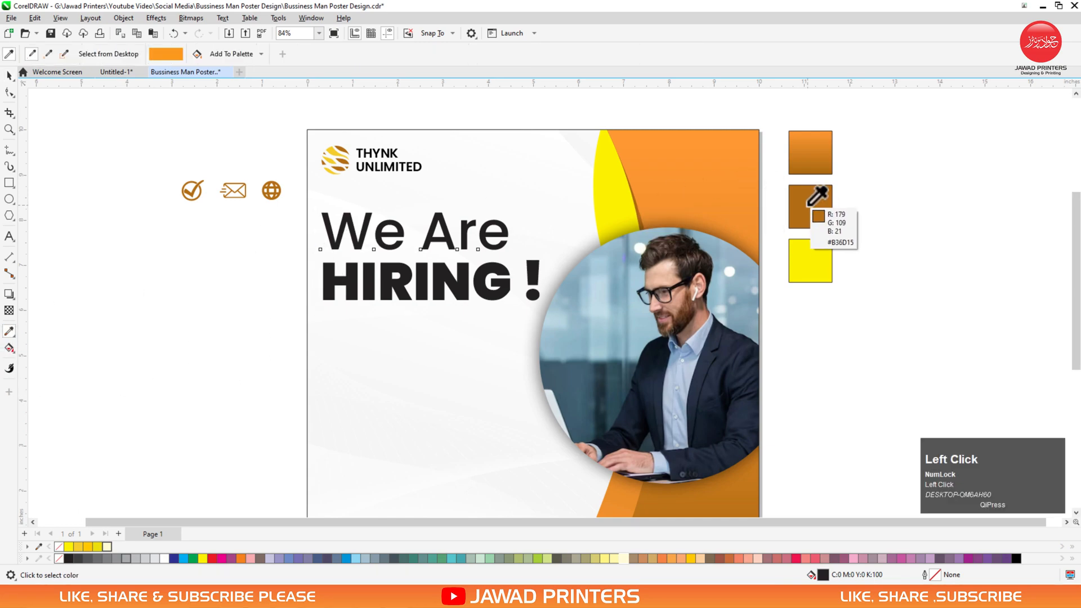
click(476, 235)
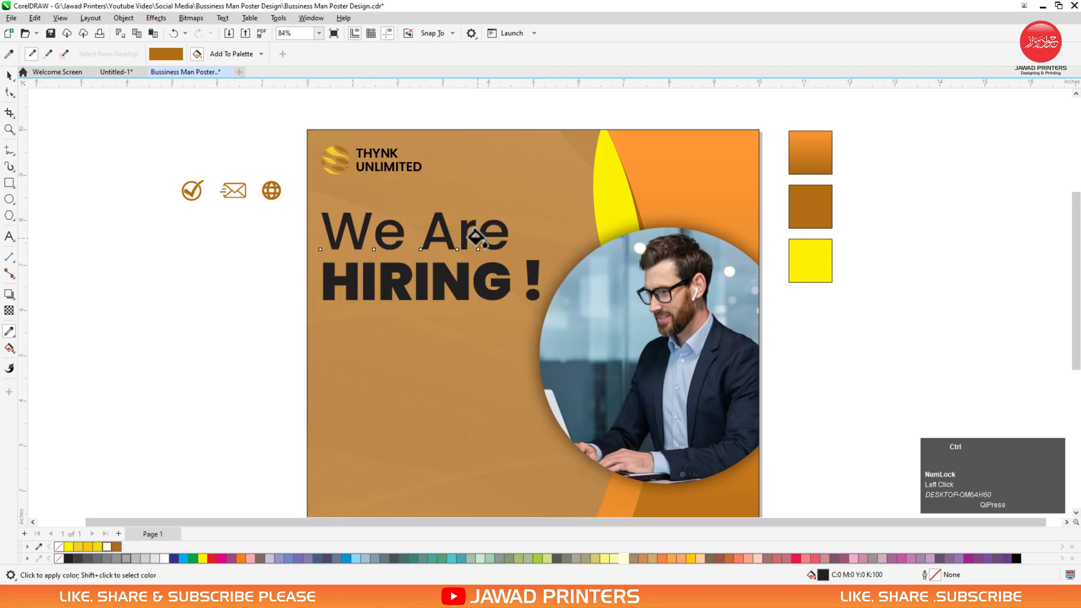
key(ctrl+z)
scroll(475, 236, up, 4)
click(477, 237)
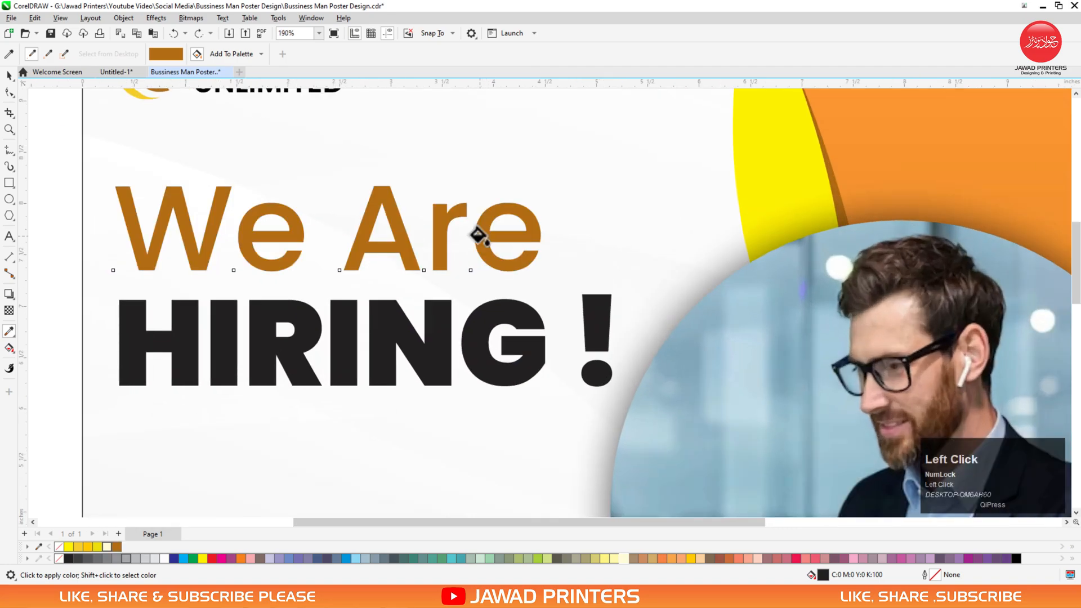
scroll(442, 262, down, 4)
key(space)
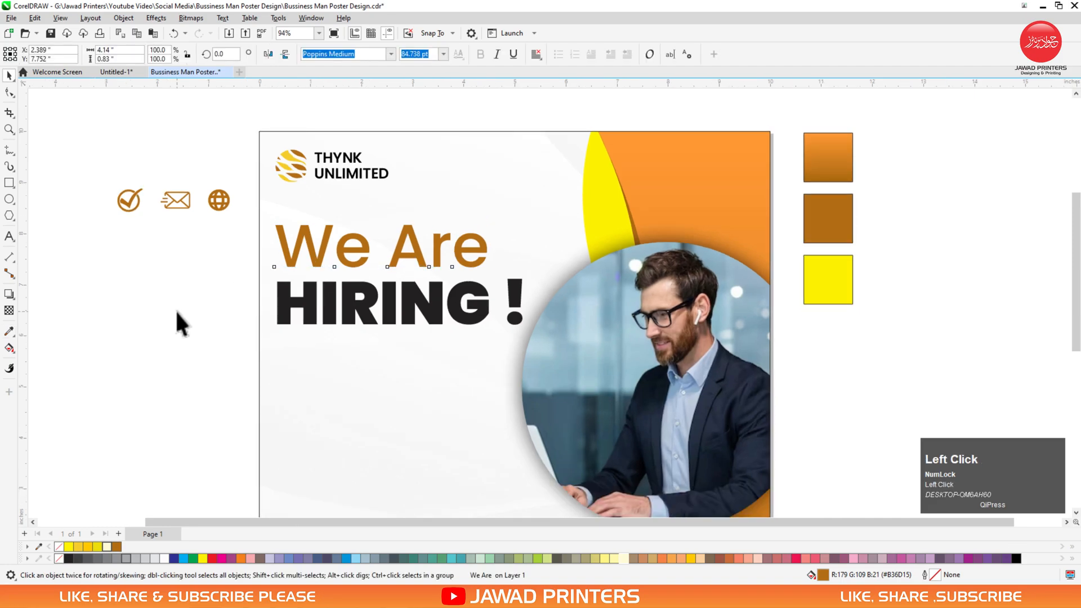
Draw a rectangle about 4.92 by 1.08 inches under the headline, starting at the poster's left edge.
key(F4)
key(F3)
key(z)
drag(753, 157, 439, 407)
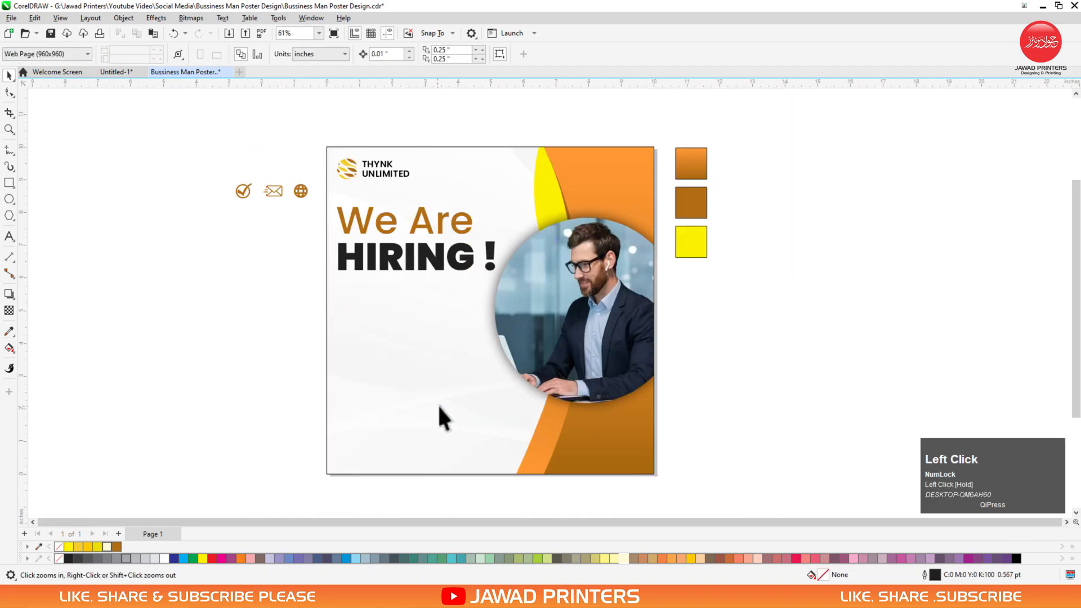
click(9, 183)
drag(326, 285, 488, 320)
key(space)
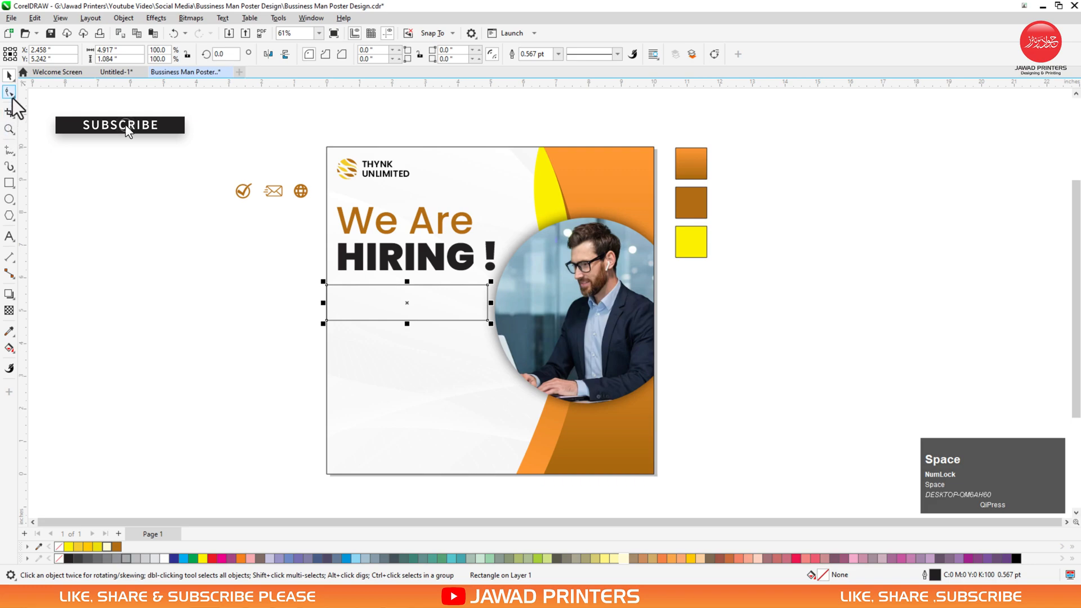
Round the rectangle's two right corners to about 0.54 inches and fill it with brown #B36D15, without an outline.
click(10, 93)
drag(486, 286, 485, 315)
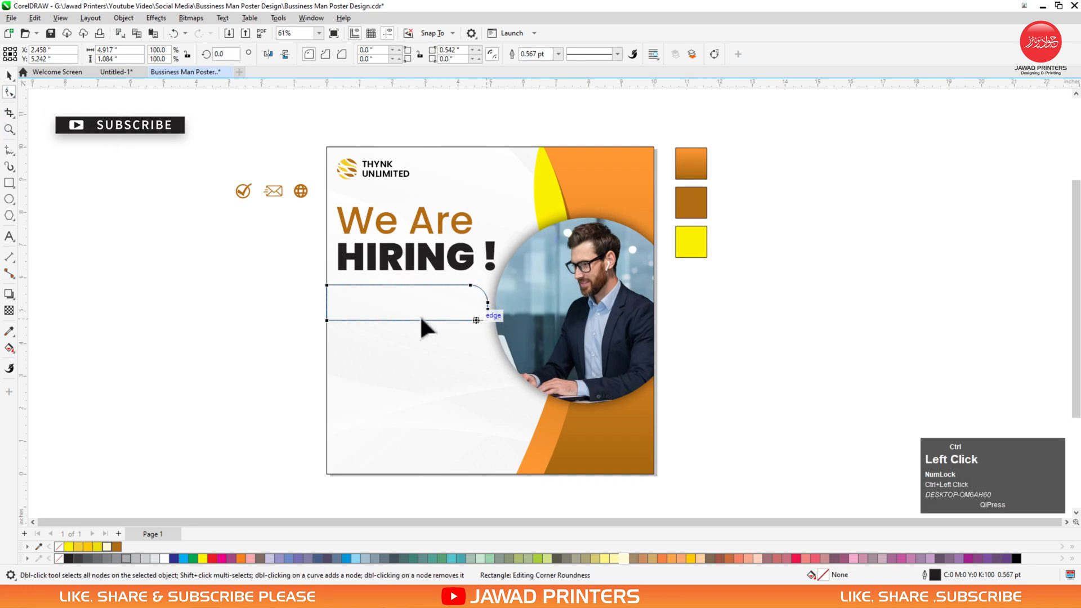
key(space)
click(116, 547)
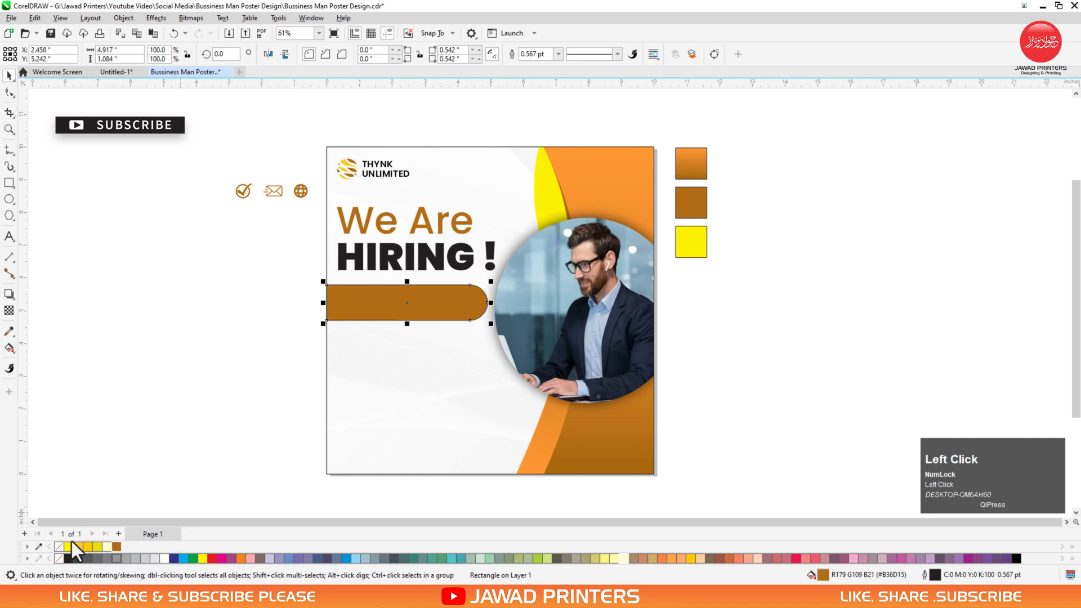
right_click(60, 549)
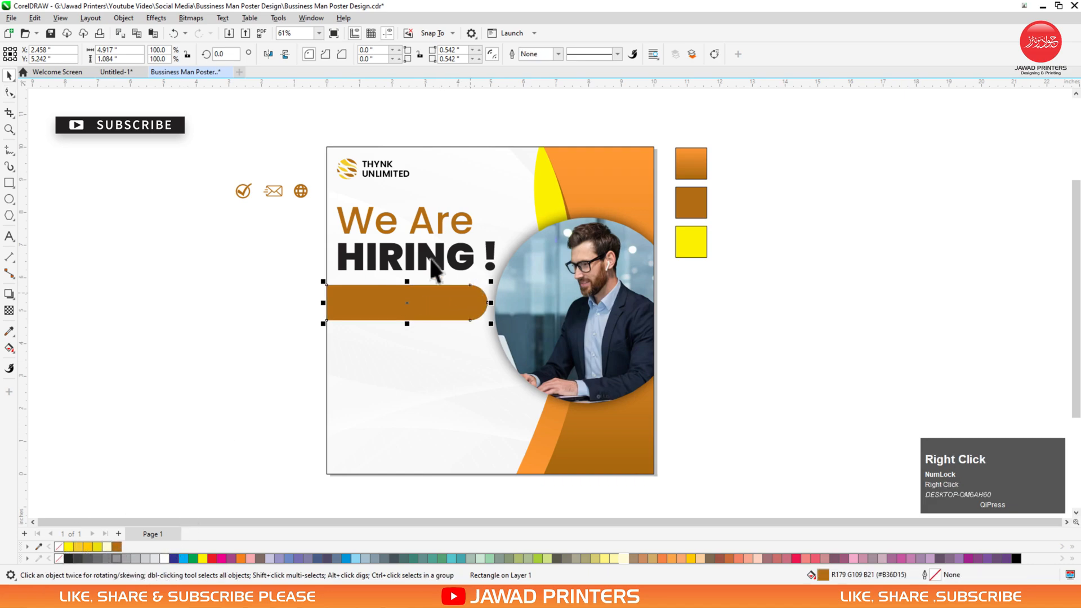
Copy the "We Are" text onto the brown bar and change its wording to "Join Our Best Team".
drag(427, 226, 415, 306)
right_click(414, 306)
double_click(417, 308)
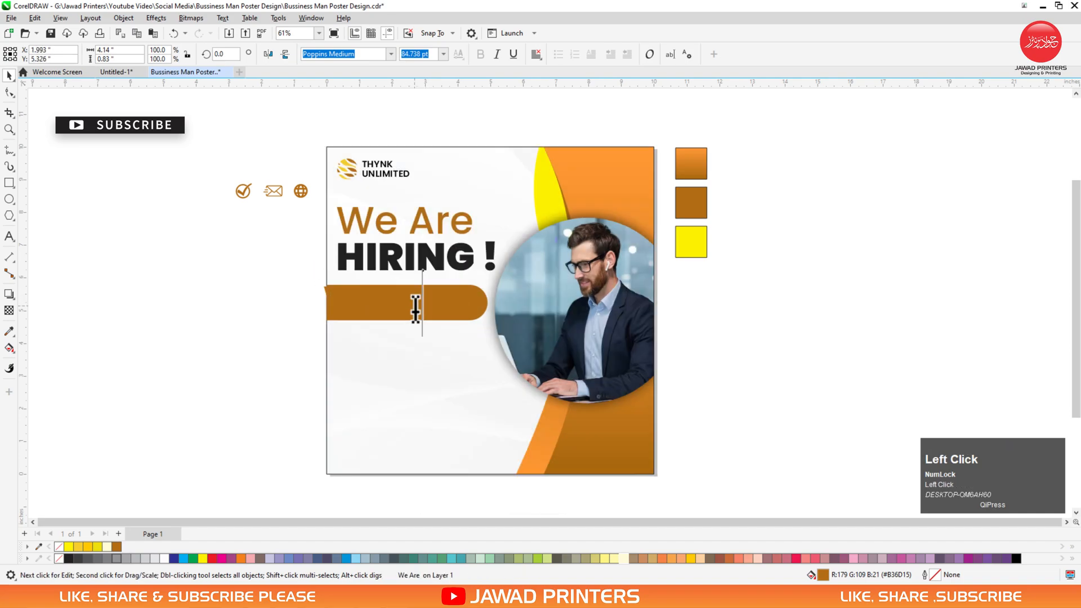
key(ctrl+a)
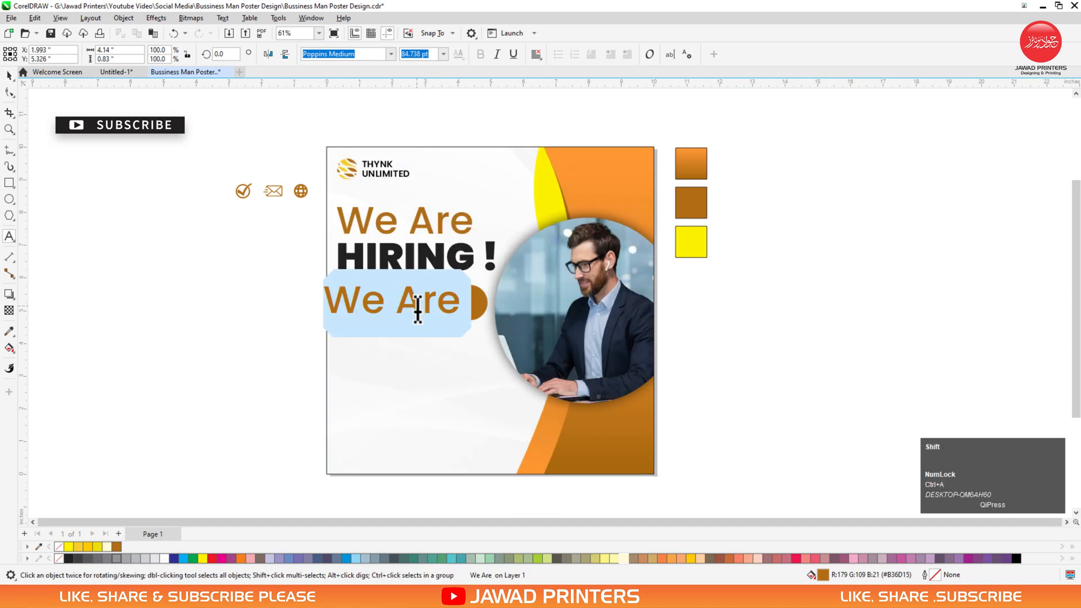
text(J)
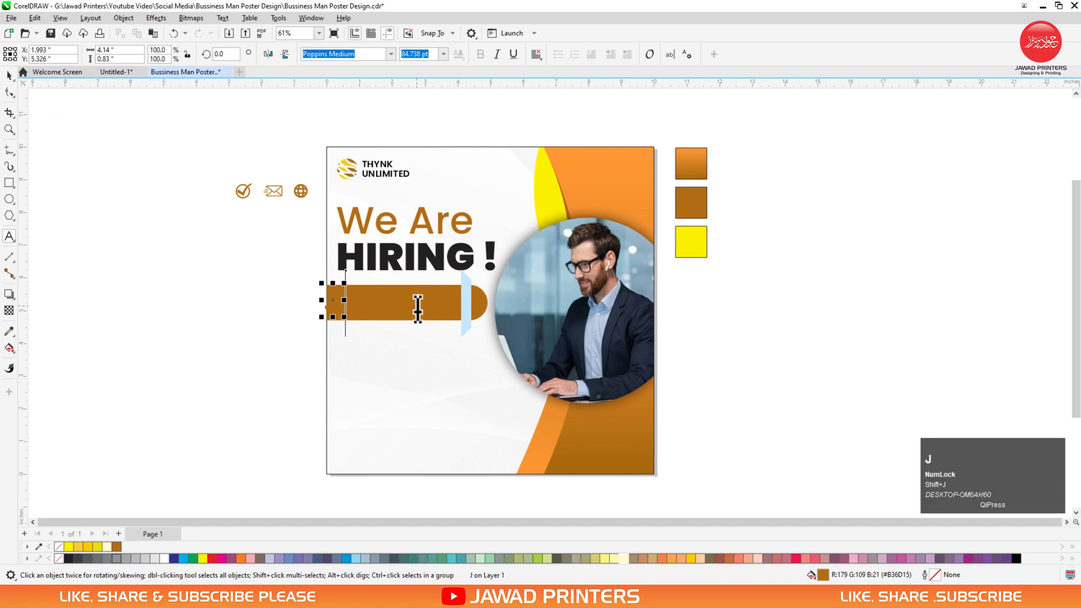
text(oin )
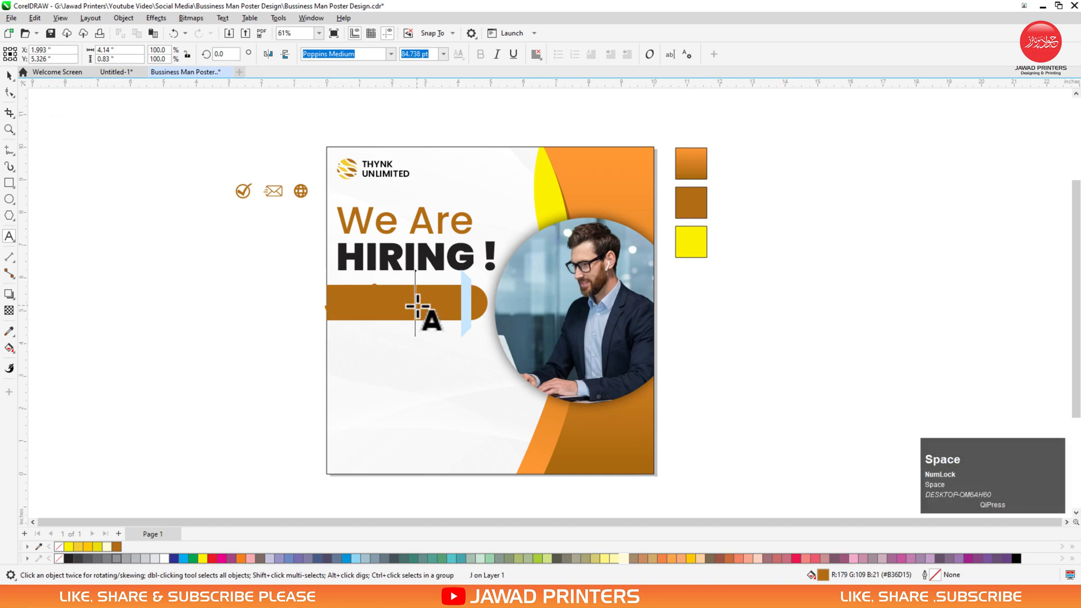
text(Our )
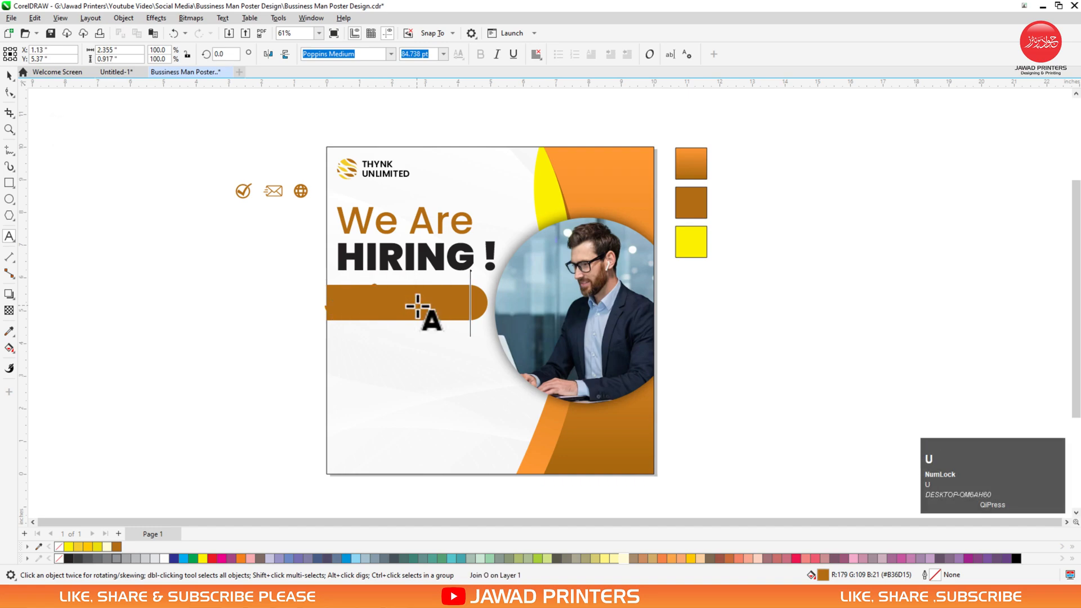
text(Be)
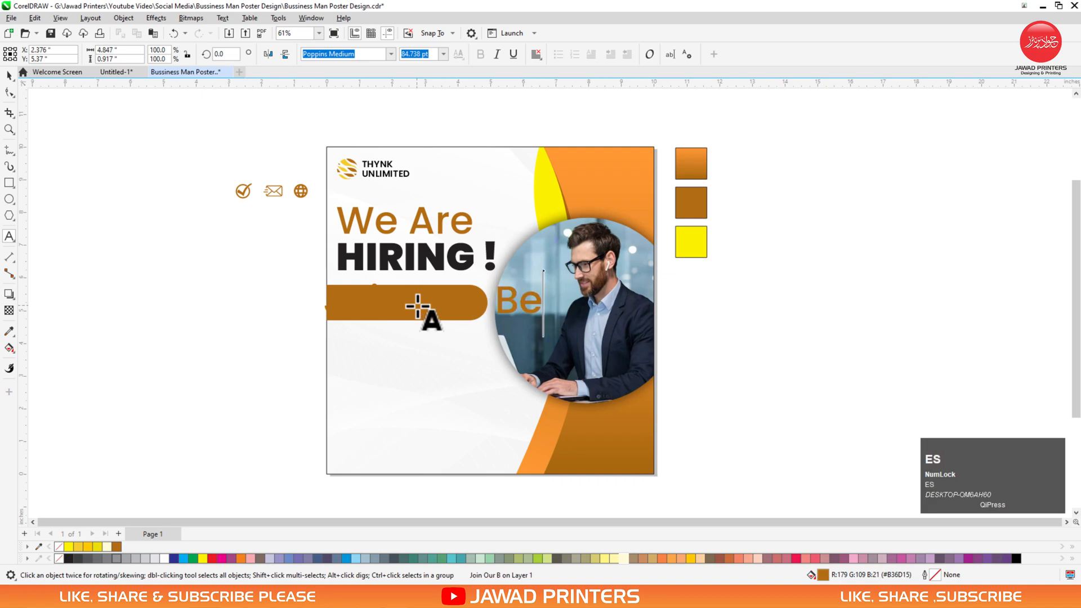
text(st T)
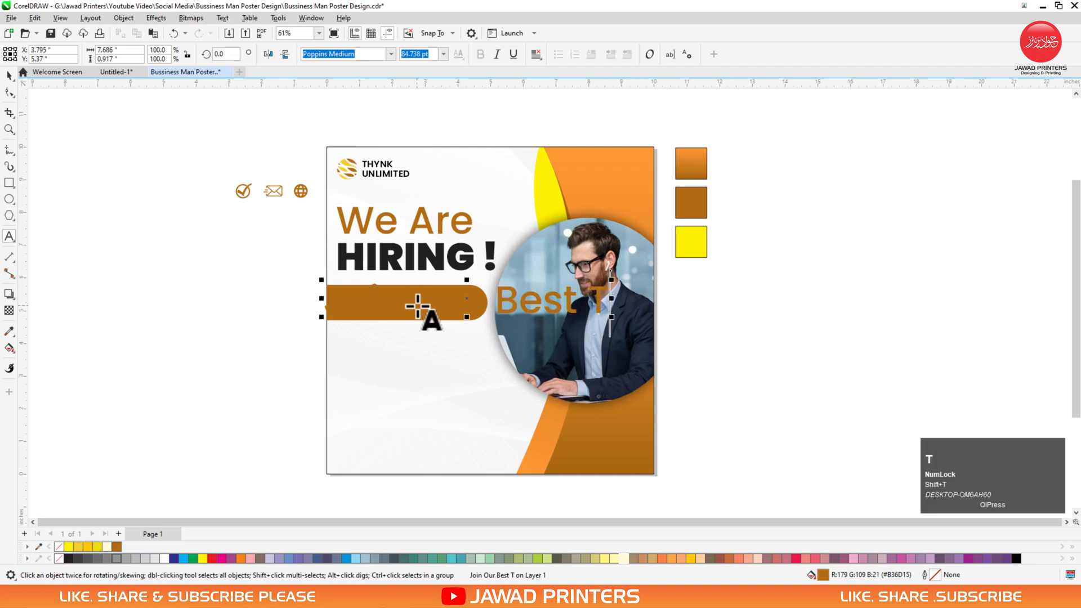
text(eam)
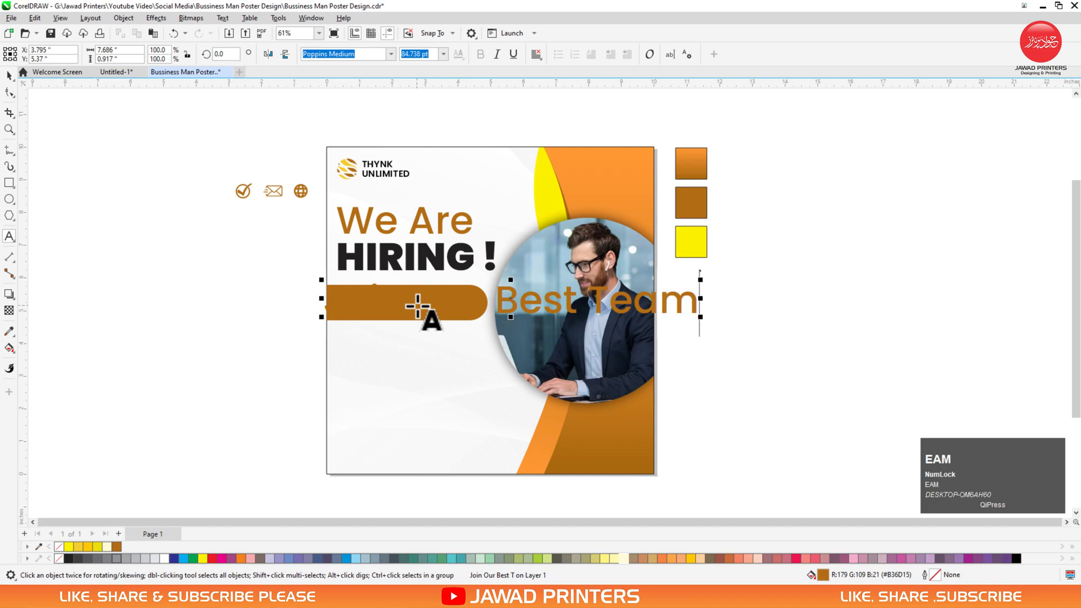
Scale the "Join Our Best Team" text down to about 4.41 inches wide and make its fill and outline white.
key(ctrl+space)
drag(700, 280, 648, 298)
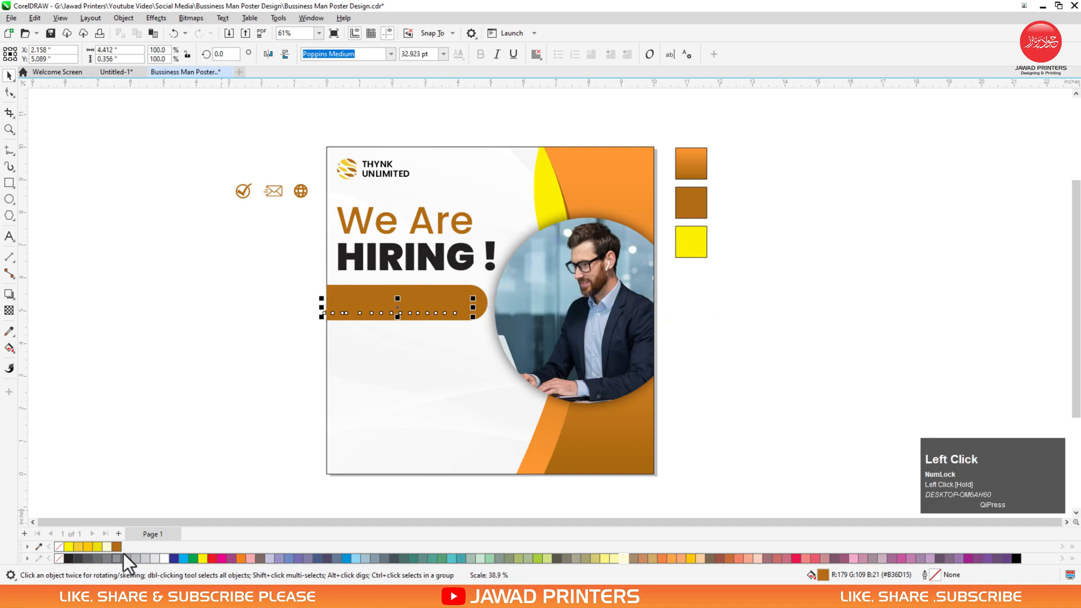
click(164, 558)
right_click(164, 558)
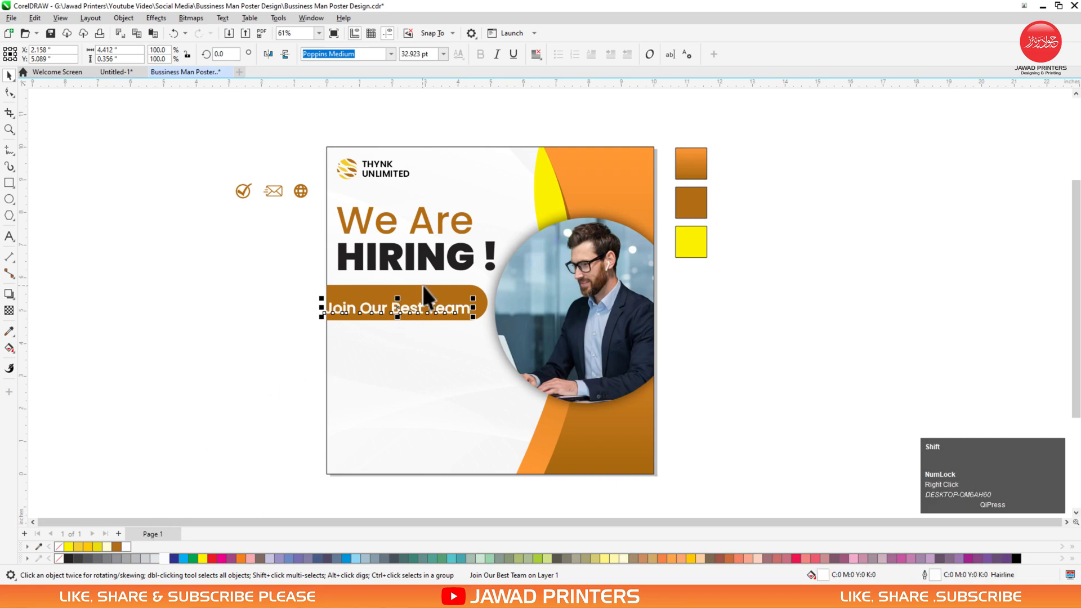
Centre the "Join Our Best Team" text horizontally and vertically on the brown bar.
shift+click(428, 288)
key(c)
key(e)
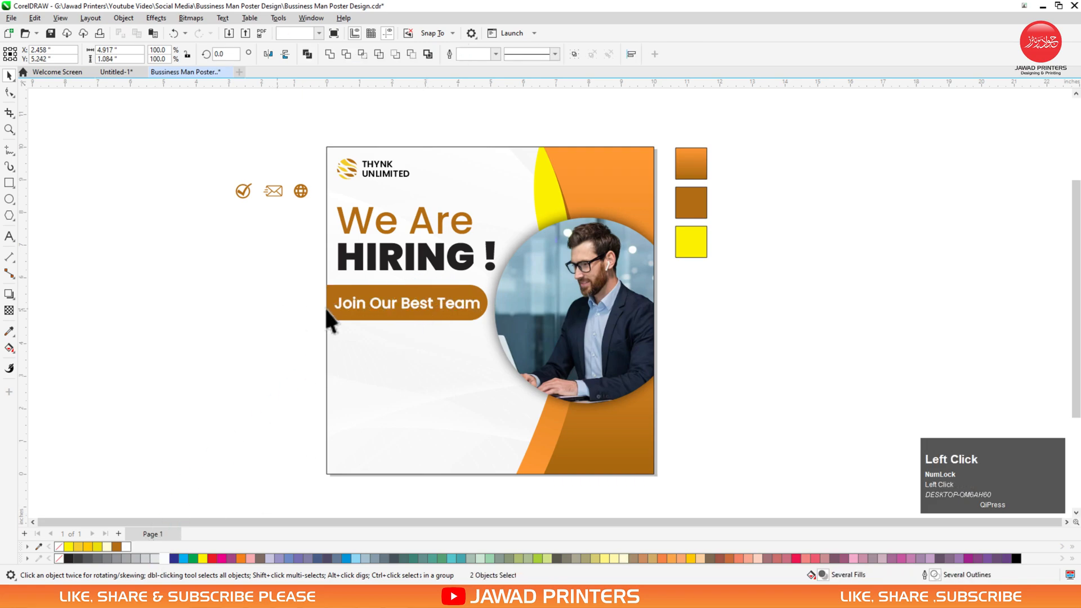
Set the font of the "Join Our Best Team" text to Poppins Light.
click(322, 306)
click(347, 304)
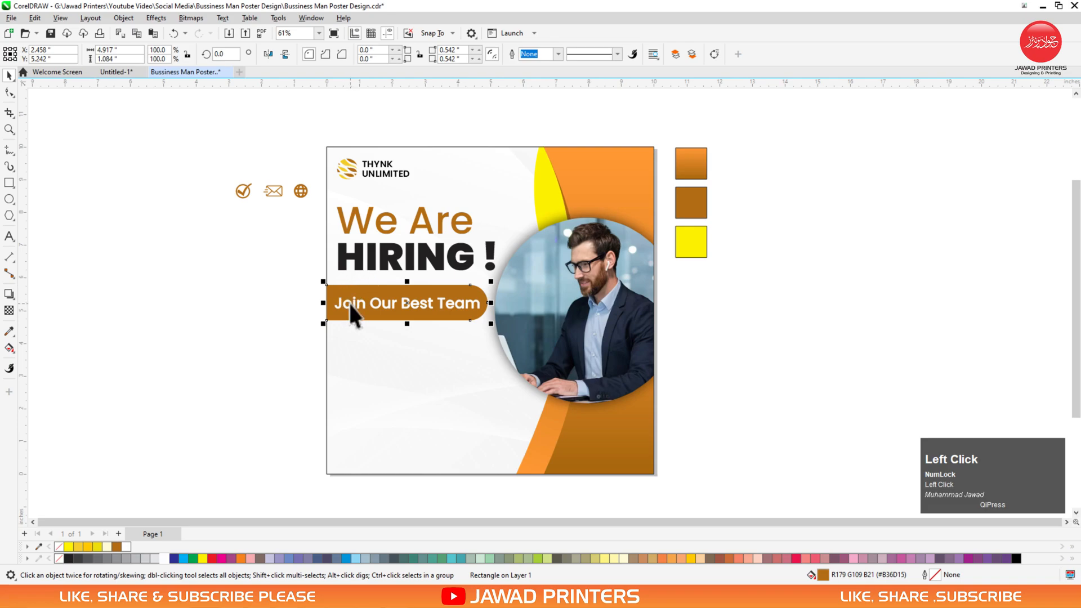
click(390, 54)
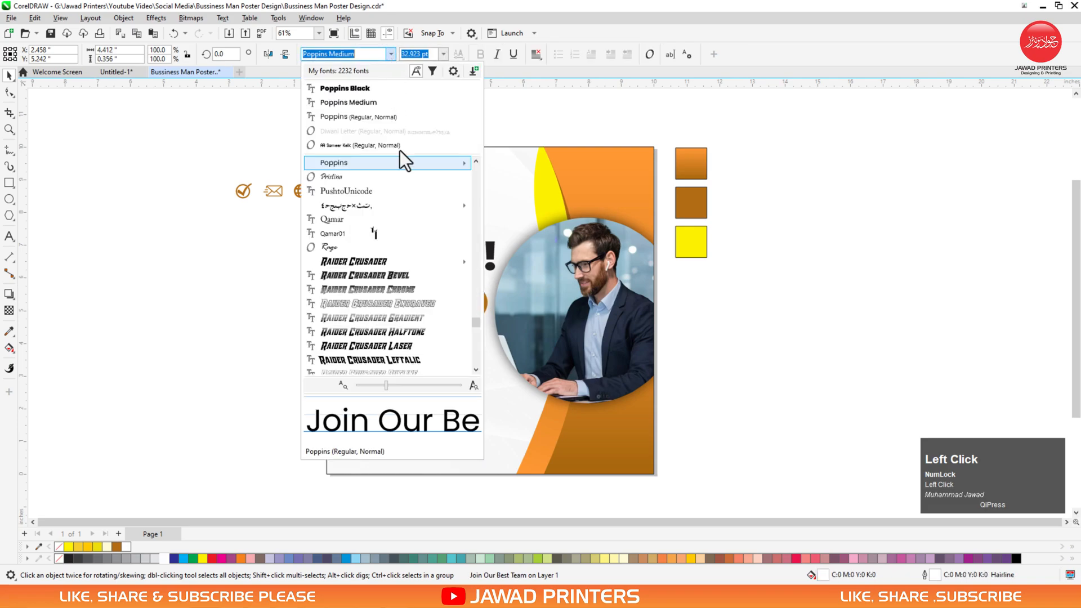
click(439, 164)
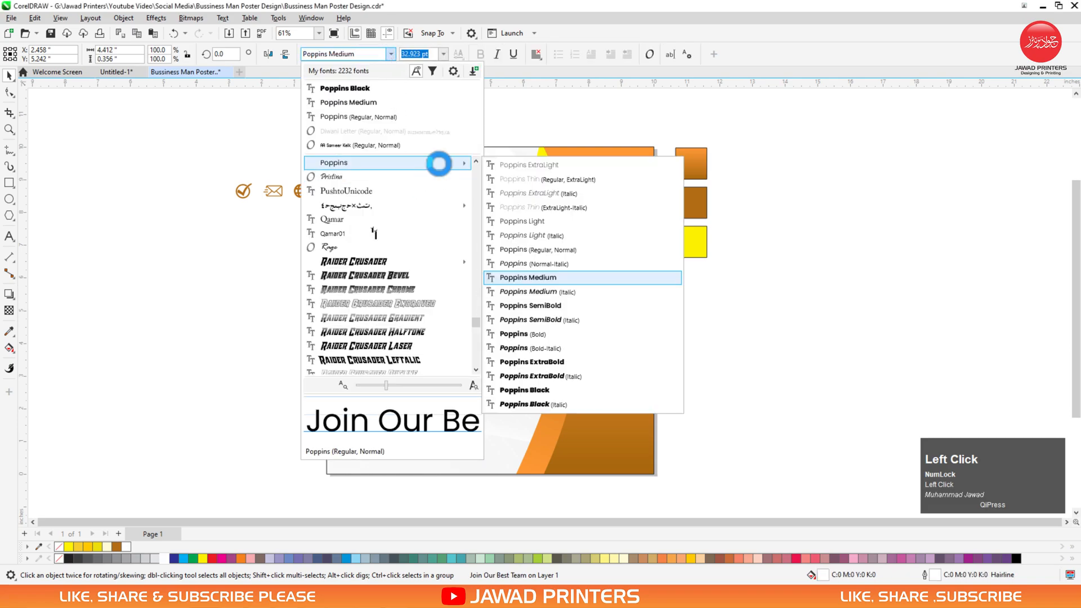
click(539, 224)
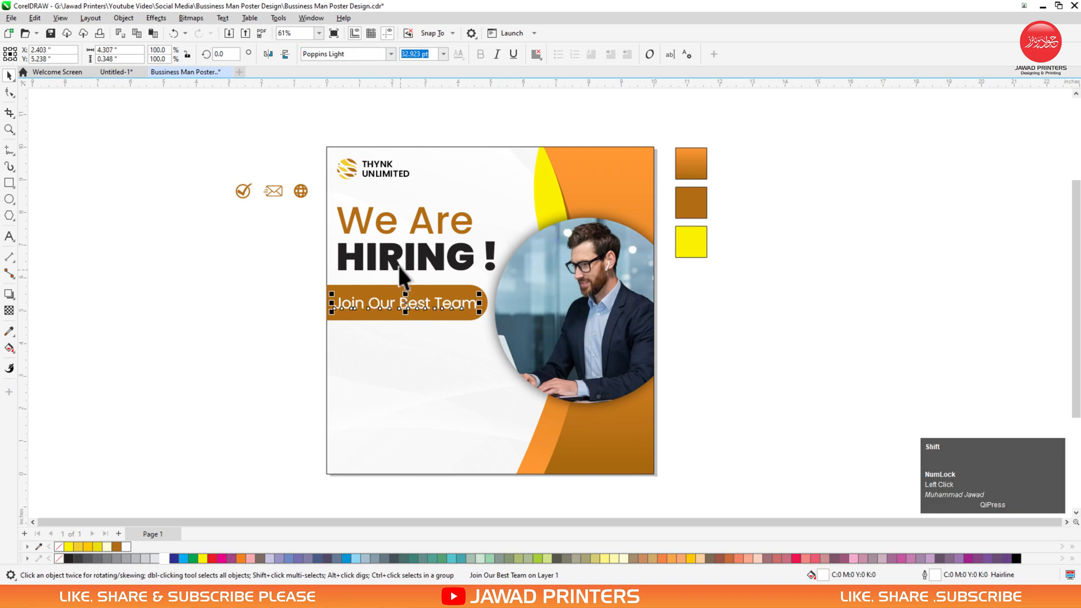
Left-align the "Join Our Best Team" text on the brown bar with the "HIRING !" headline.
shift+click(398, 266)
click(339, 302)
click(363, 304)
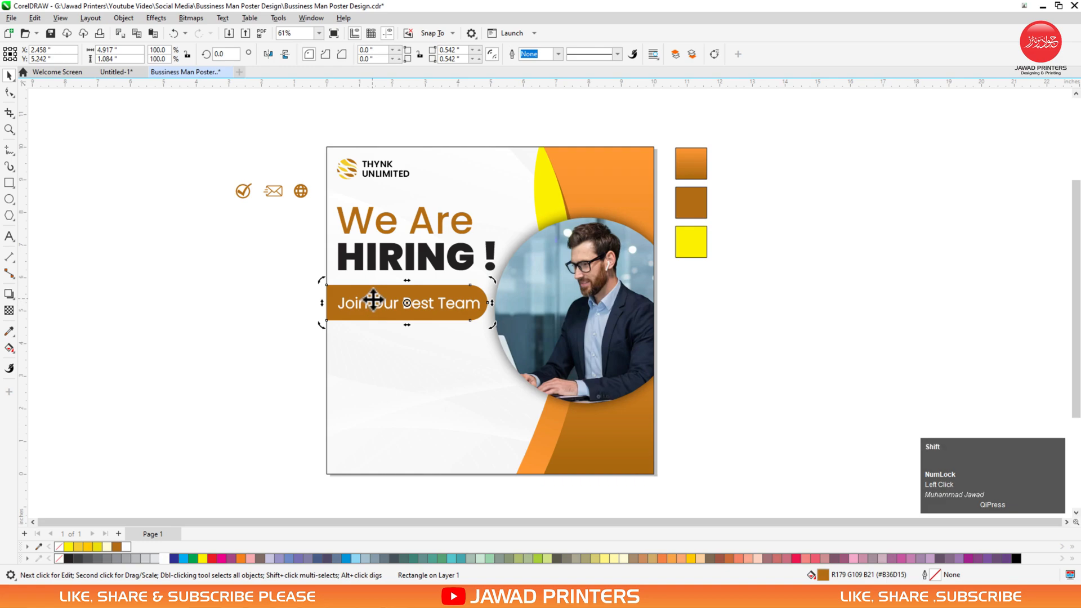
click(363, 302)
shift+click(366, 294)
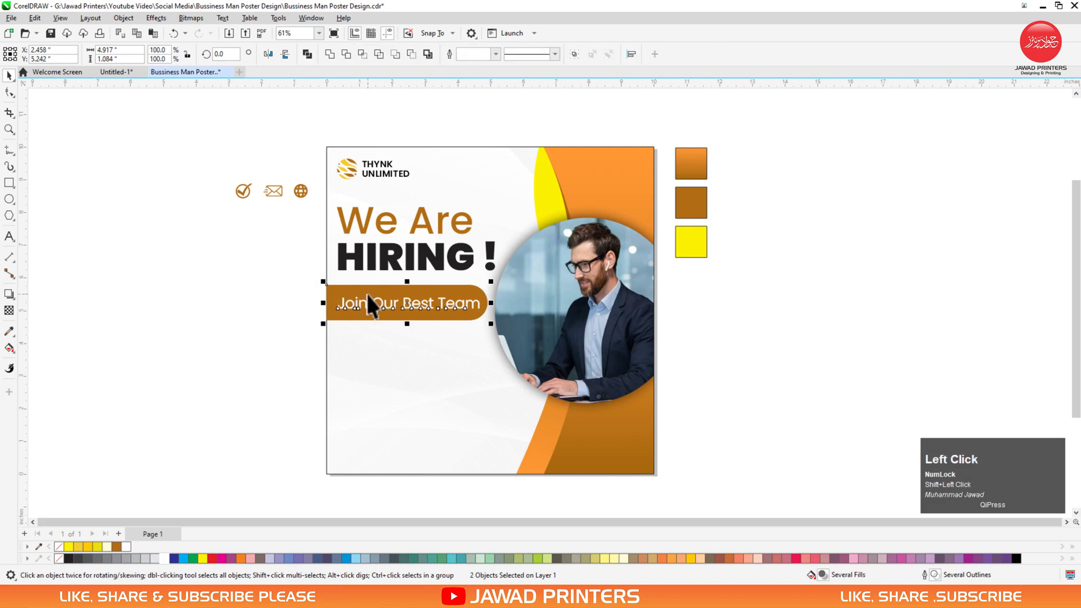
click(302, 309)
Place the check-mark icon on the poster below the brown bar and left-align it with the "HIRING !" headline.
key(F2)
drag(285, 186, 742, 506)
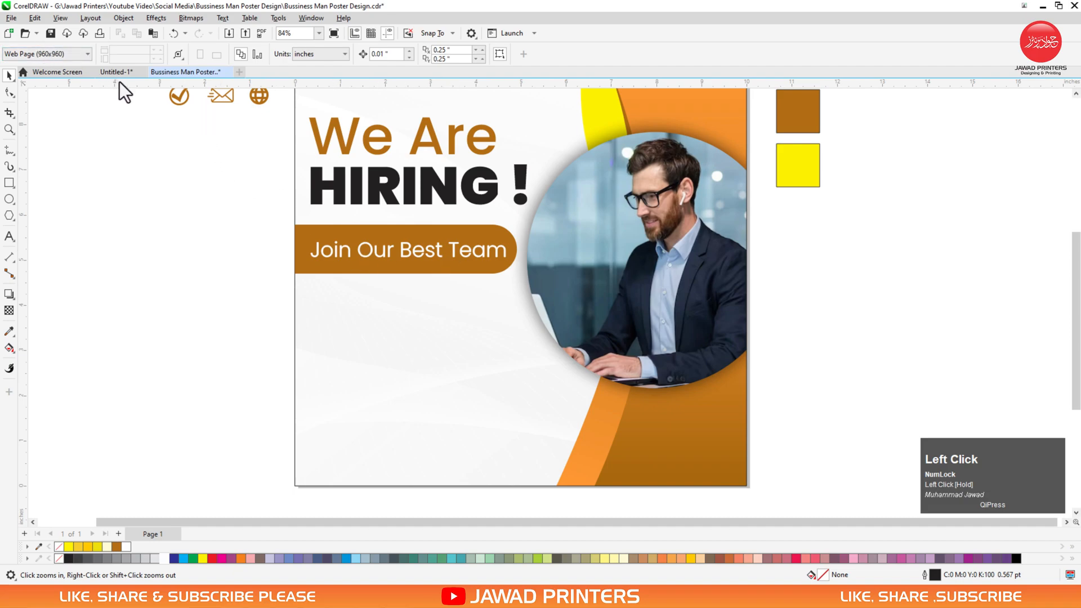
drag(181, 96, 326, 290)
shift+click(316, 252)
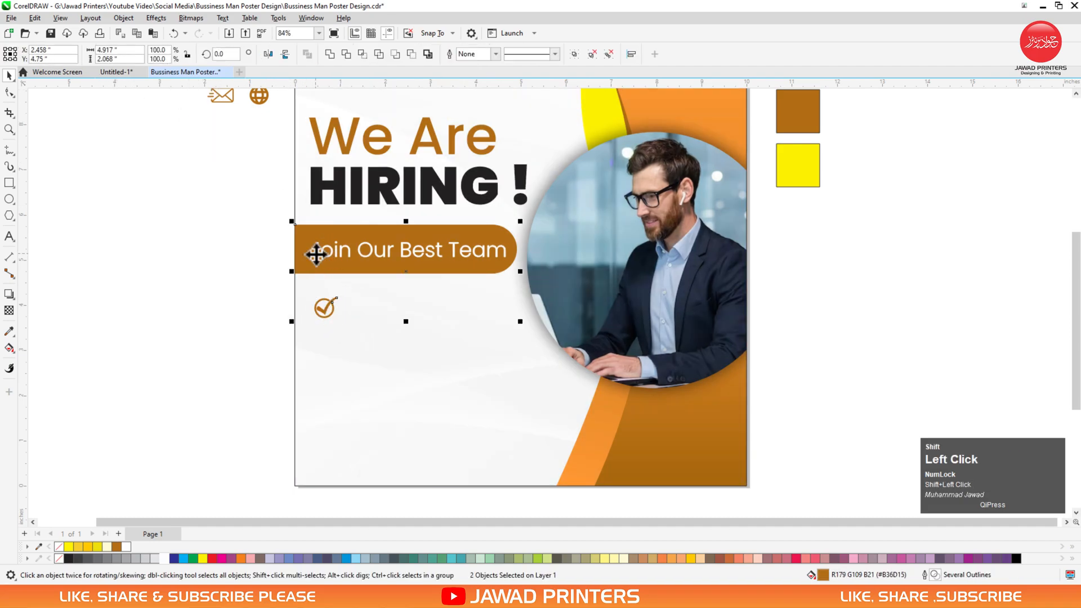
click(256, 283)
click(326, 303)
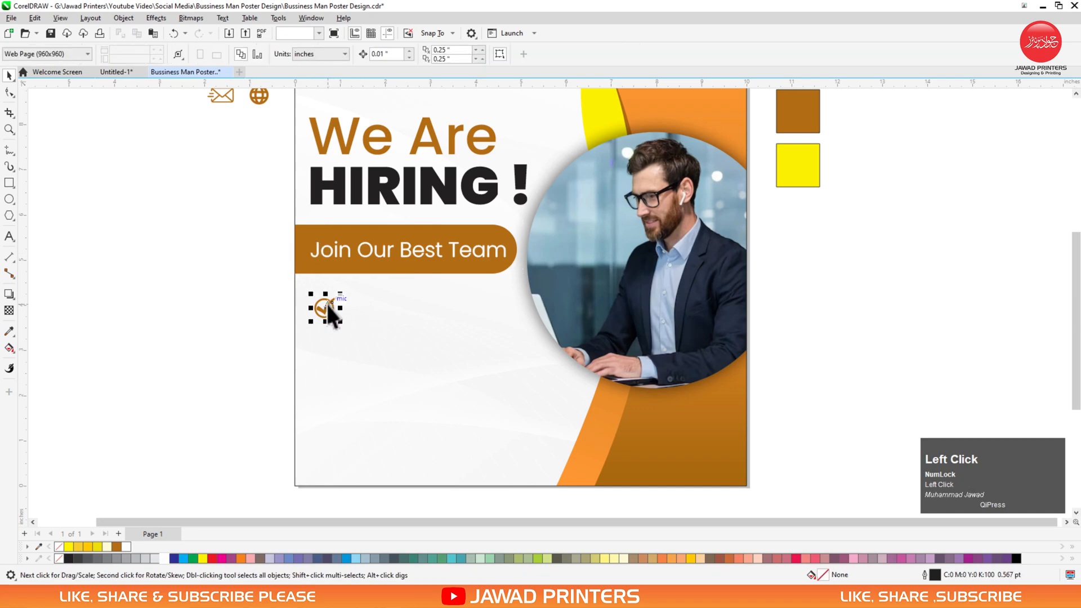
click(332, 188)
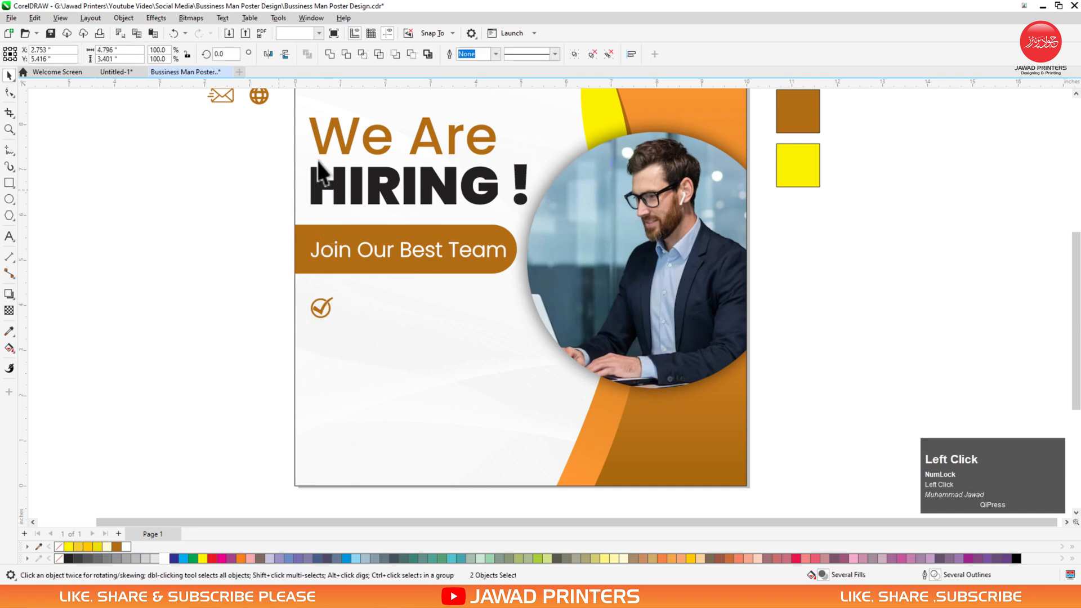
Scale the "We Are" text down to about 3.32 inches wide.
click(333, 141)
click(345, 150)
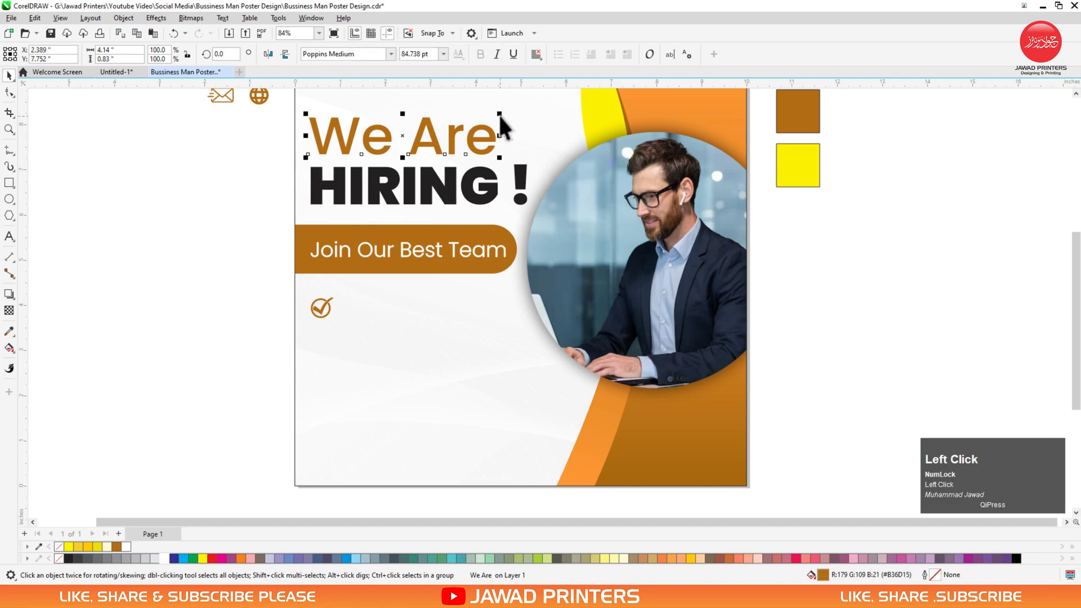
drag(498, 114, 463, 122)
Move the "We Are" and "HIRING !" lines up together and enlarge them slightly, making "We Are" about 3.46 inches wide.
shift+click(448, 184)
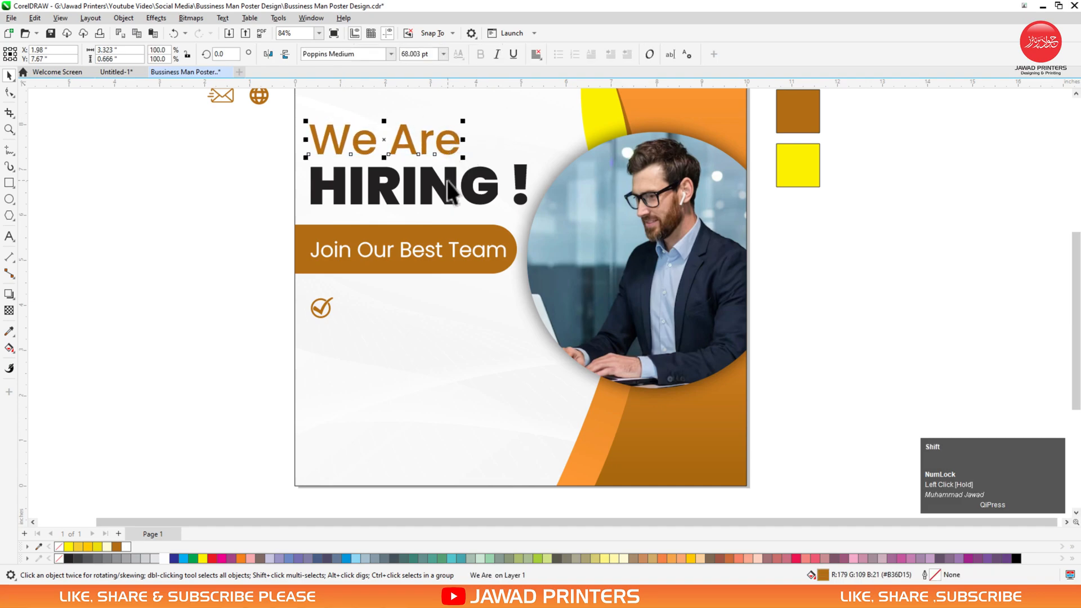
drag(448, 185, 448, 169)
drag(529, 191, 540, 195)
Move the brown bar and its "Join Our Best Team" text up closer to the headline.
drag(530, 297, 529, 297)
drag(478, 275, 478, 263)
click(243, 220)
Reduce the brown bar's height slightly and move the check-mark icon straight up closer to the bar.
click(399, 215)
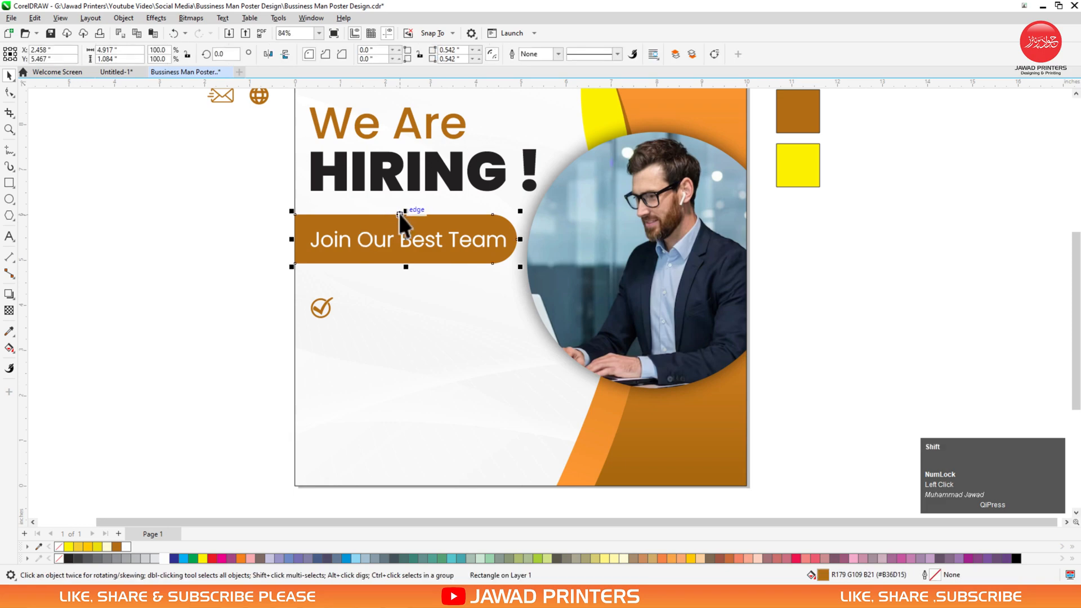
drag(405, 210, 406, 214)
click(370, 238)
click(244, 237)
drag(321, 309, 322, 290)
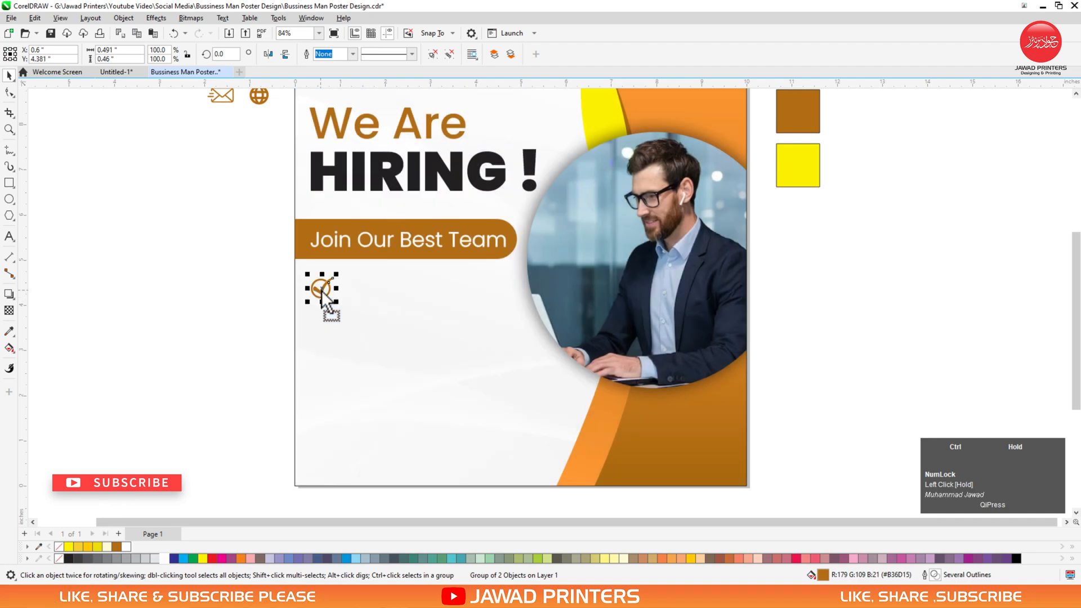
Copy the "We Are" text to the area beside the check-mark icon and change its wording to "Finance Staff".
double_click(362, 135)
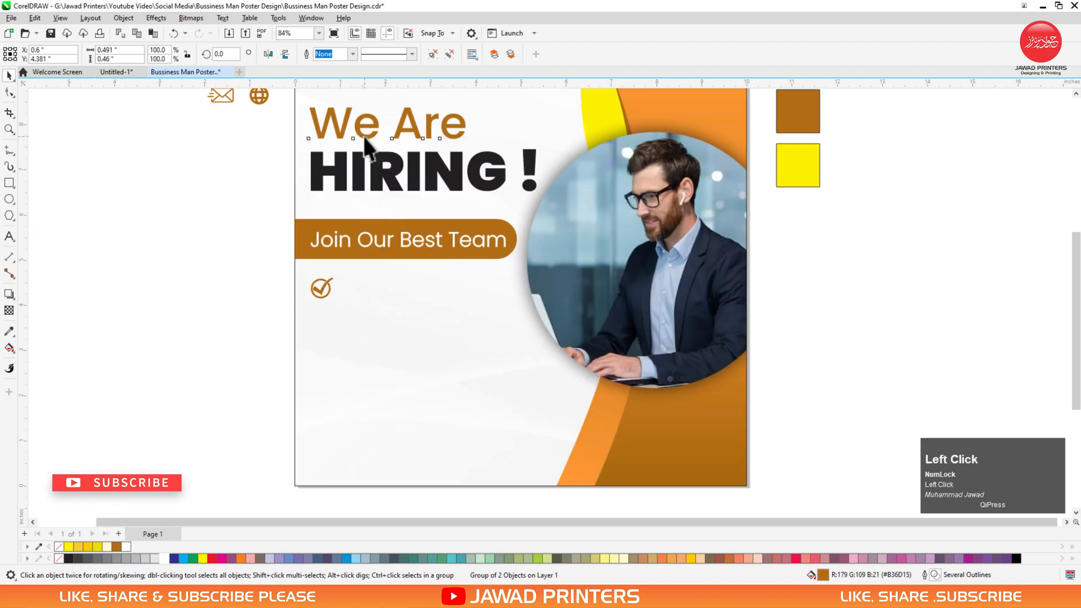
key(ctrl+space)
drag(379, 120, 460, 295)
right_click(460, 295)
key(space)
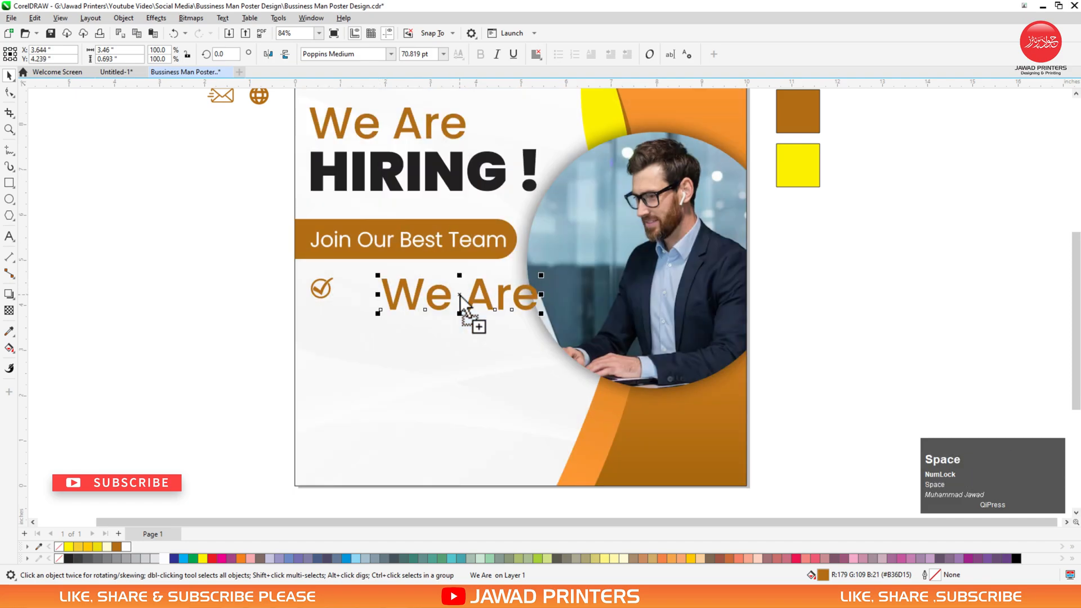
key(ctrl+a)
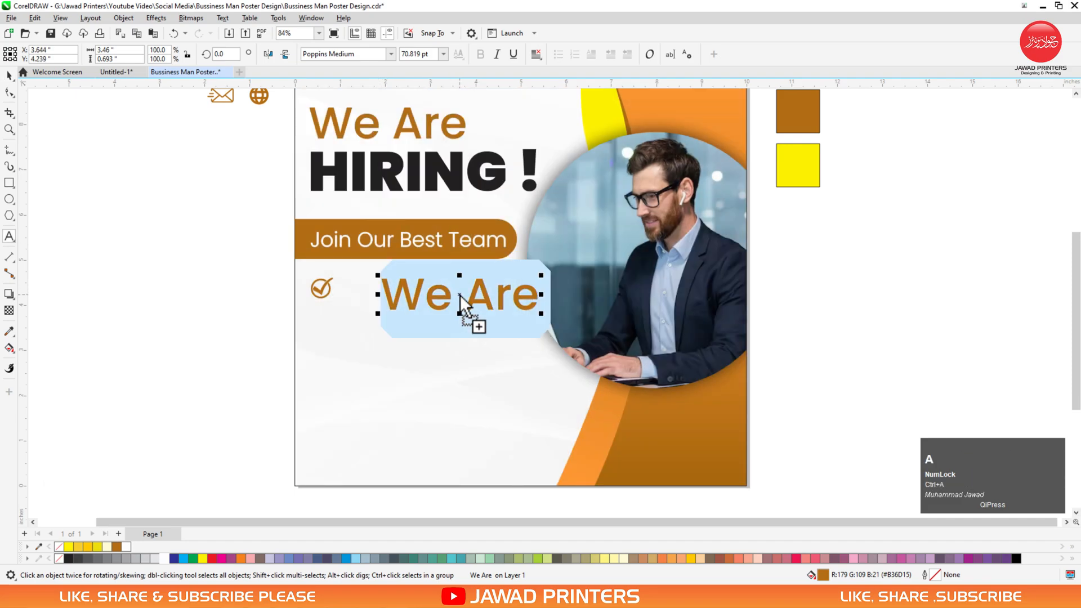
text(F)
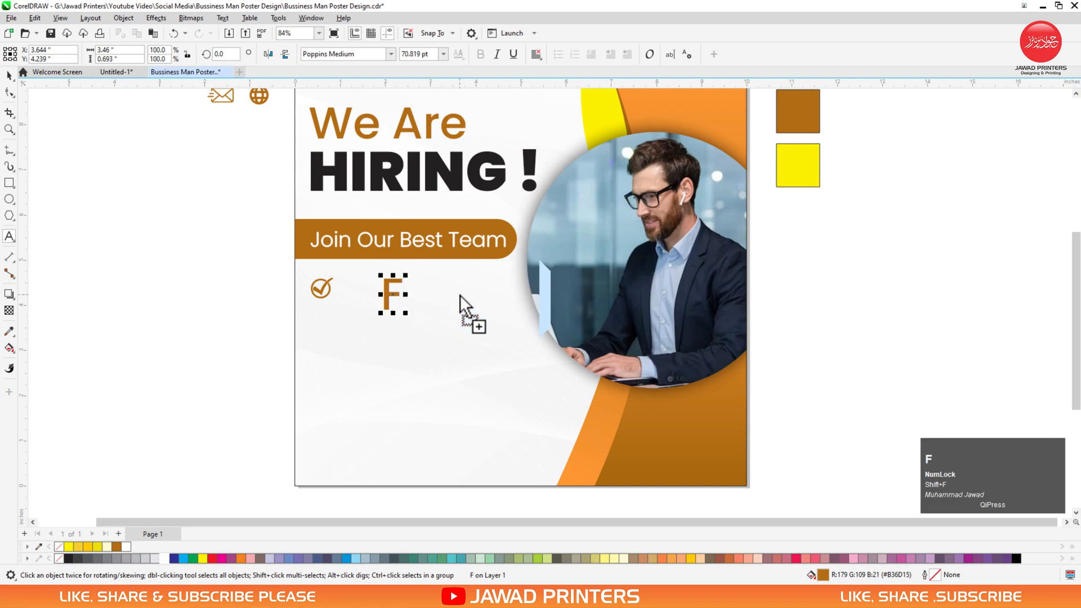
text(in)
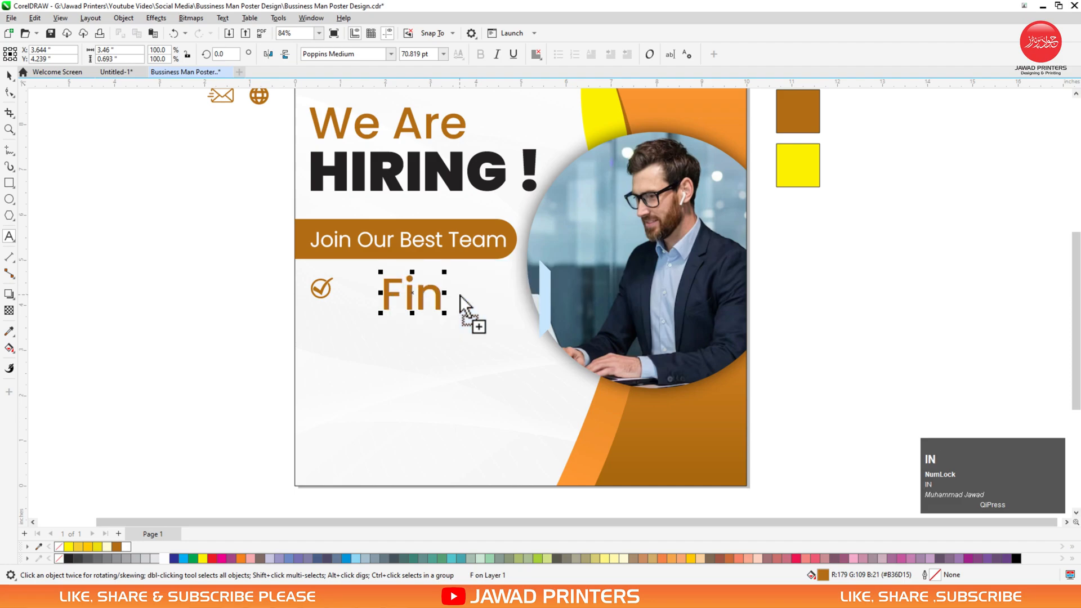
text(anc)
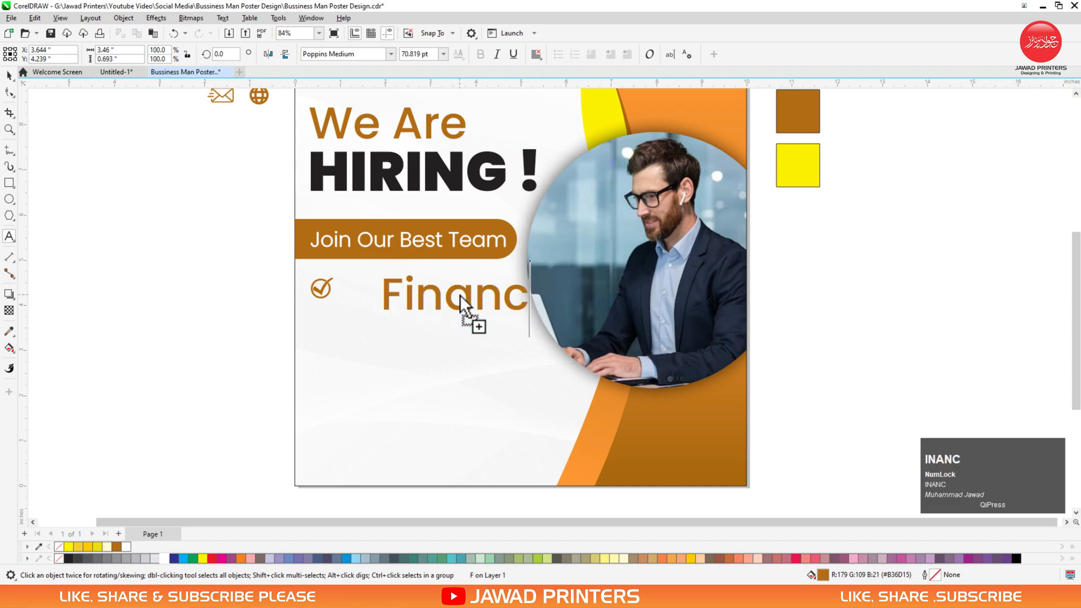
text(e S)
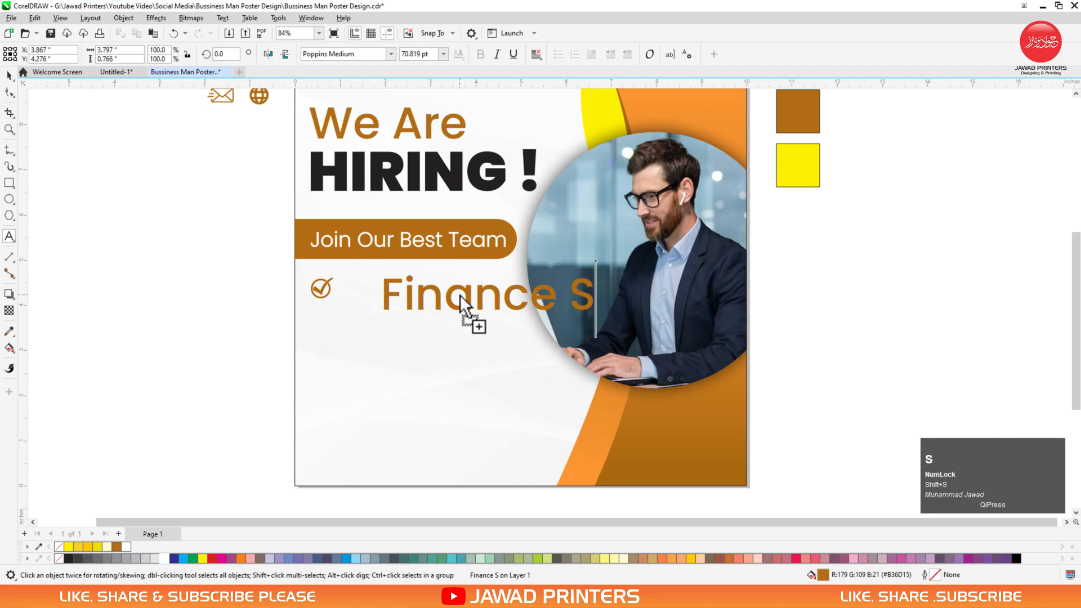
text(taff)
key(ctrl+space)
Scale the "Finance Staff" text down to about 2.25 inches wide and place it directly beside the check-mark icon.
drag(673, 313, 631, 296)
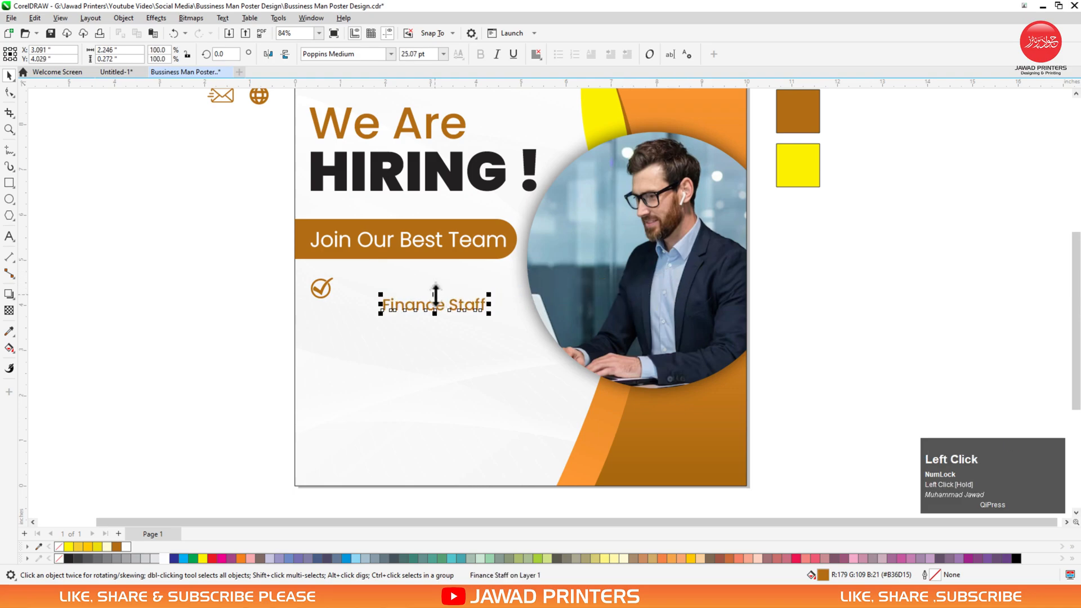
drag(434, 303, 391, 288)
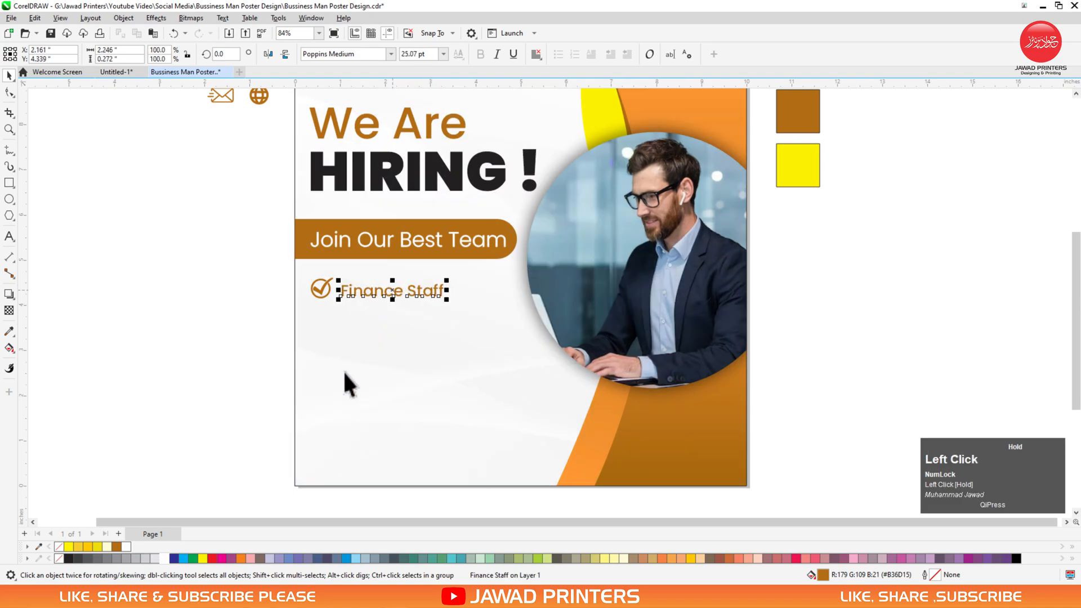
Fill the "Finance Staff" text with black and align it vertically centred with the check-mark icon.
click(1016, 558)
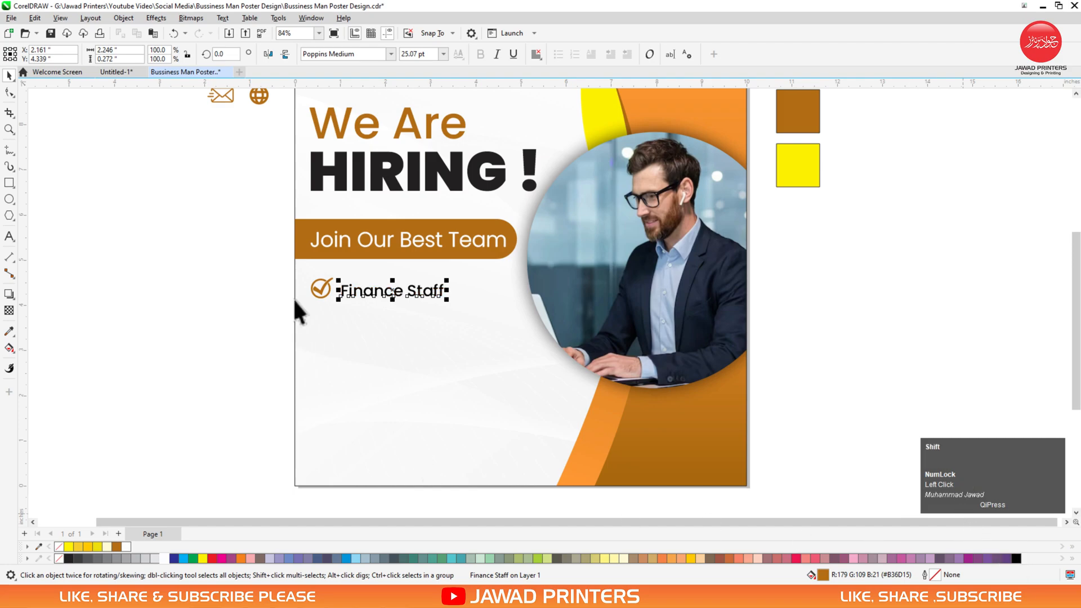
shift+click(319, 288)
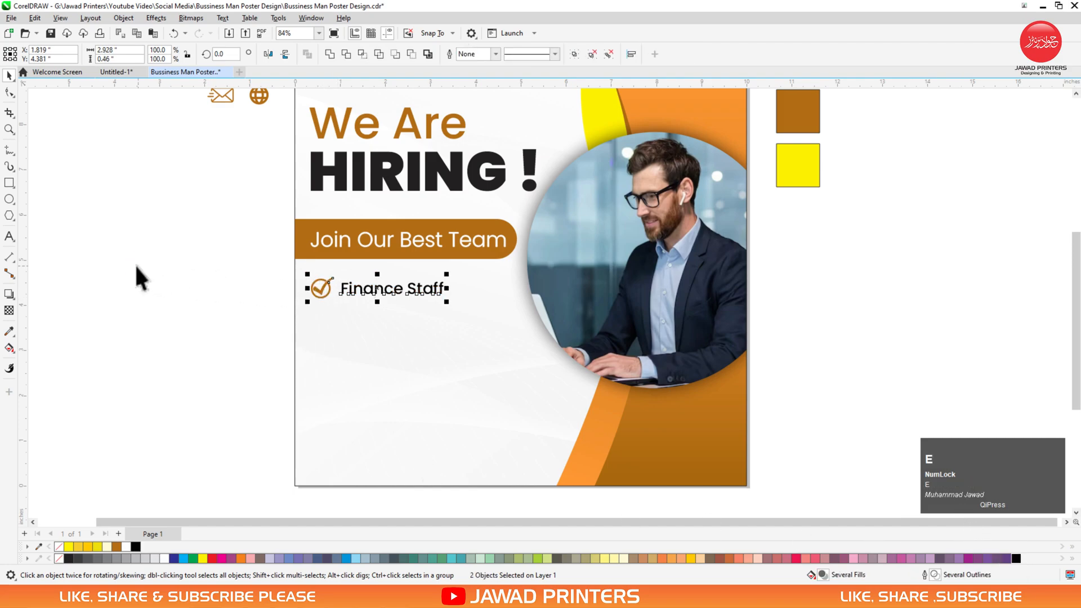
click(215, 263)
Scale the check-mark icon beside "Finance Staff" down about its centre to about 0.38 inches wide.
key(z)
drag(234, 253, 507, 343)
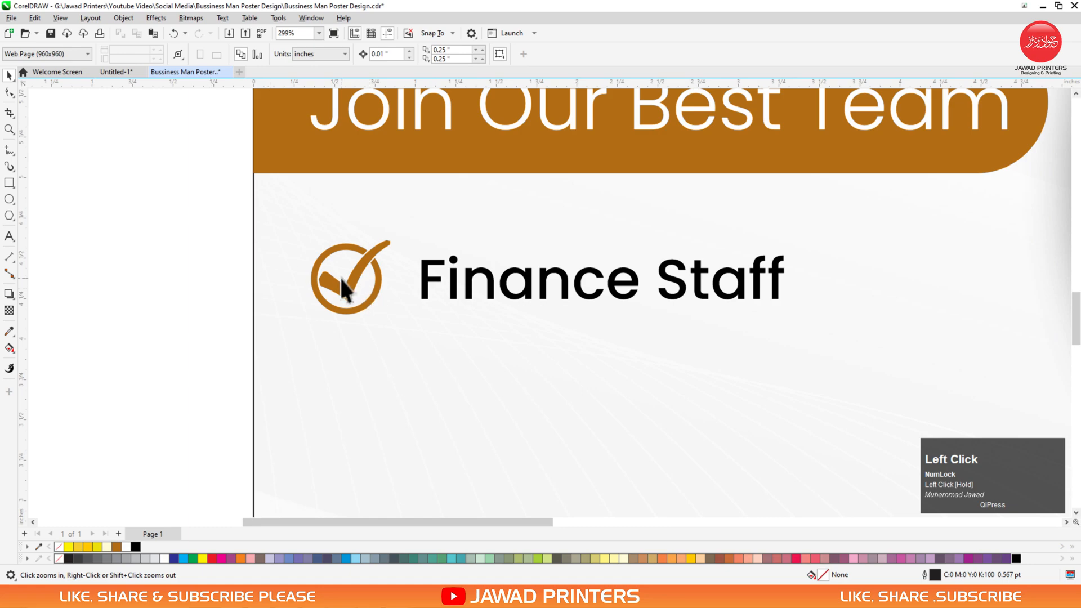
click(355, 286)
drag(396, 235, 390, 244)
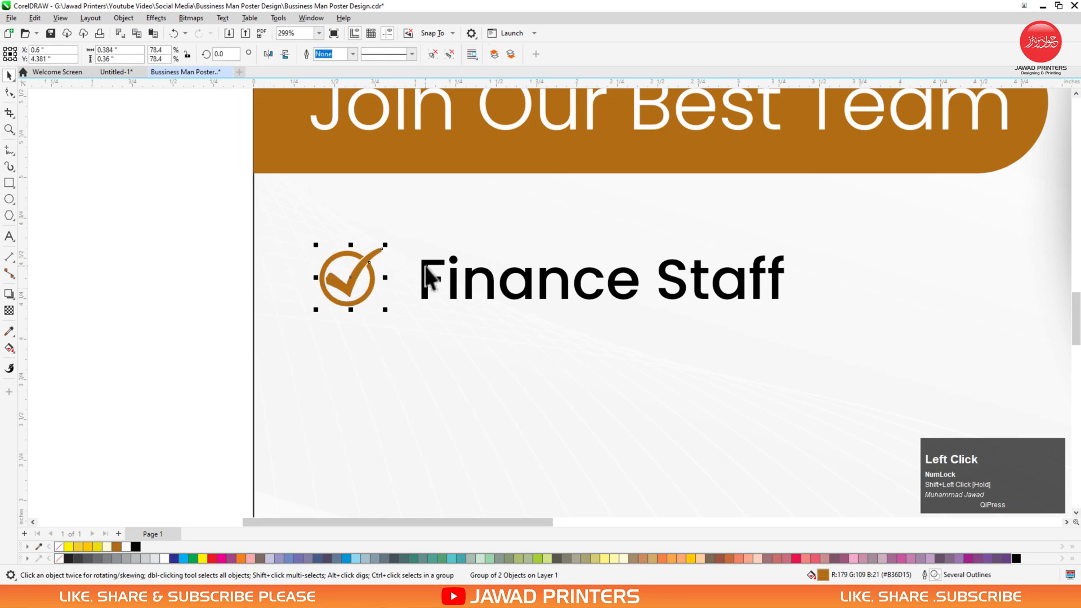
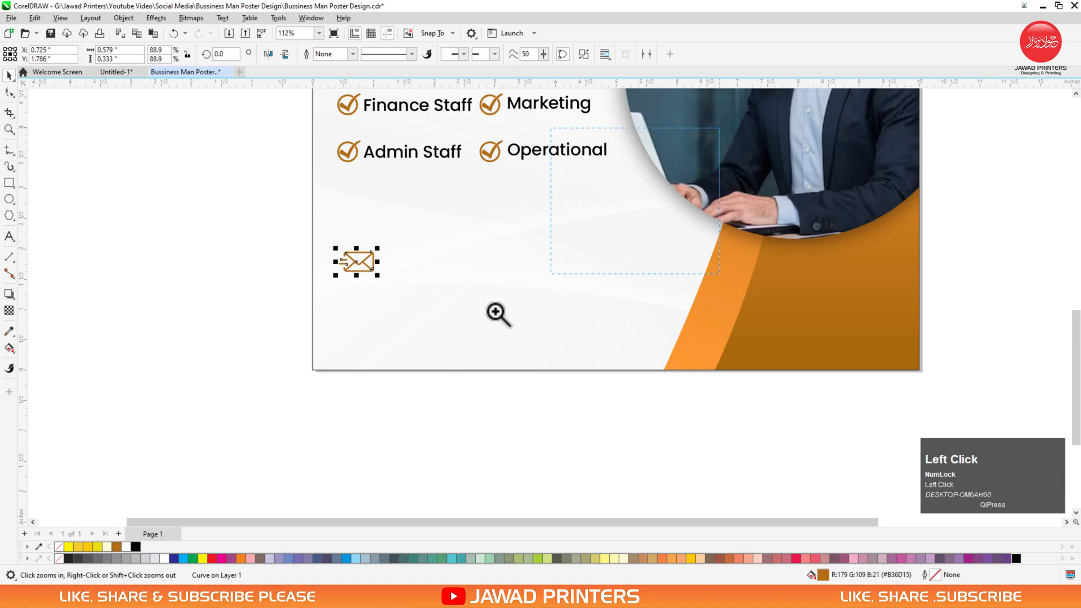
Add the text "Send You Resume To Us" just above the envelope icon.
click(9, 237)
click(263, 290)
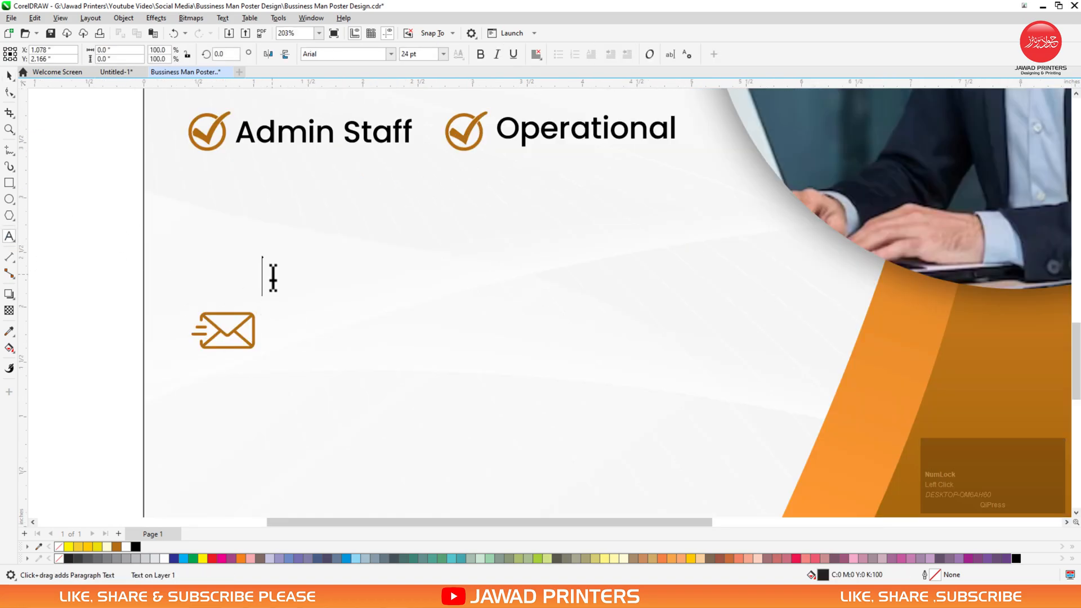
text(S)
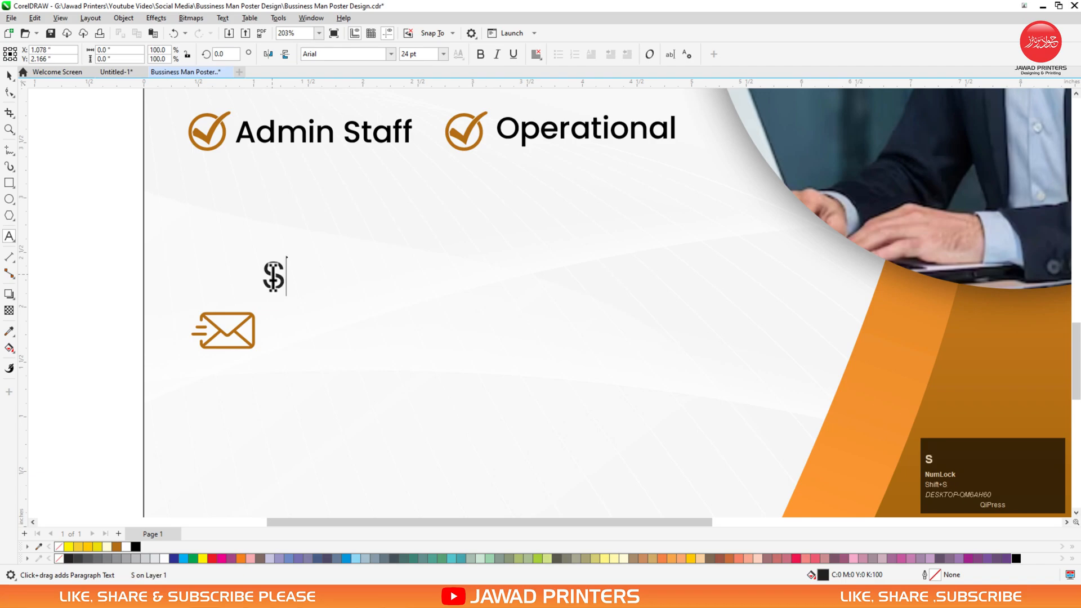
text(end)
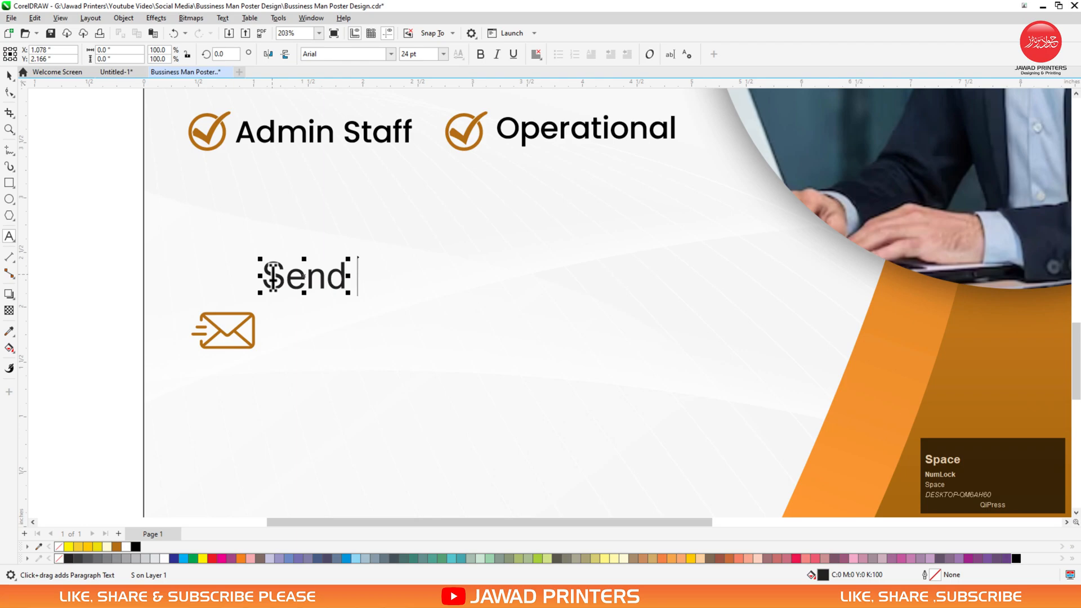
text( You)
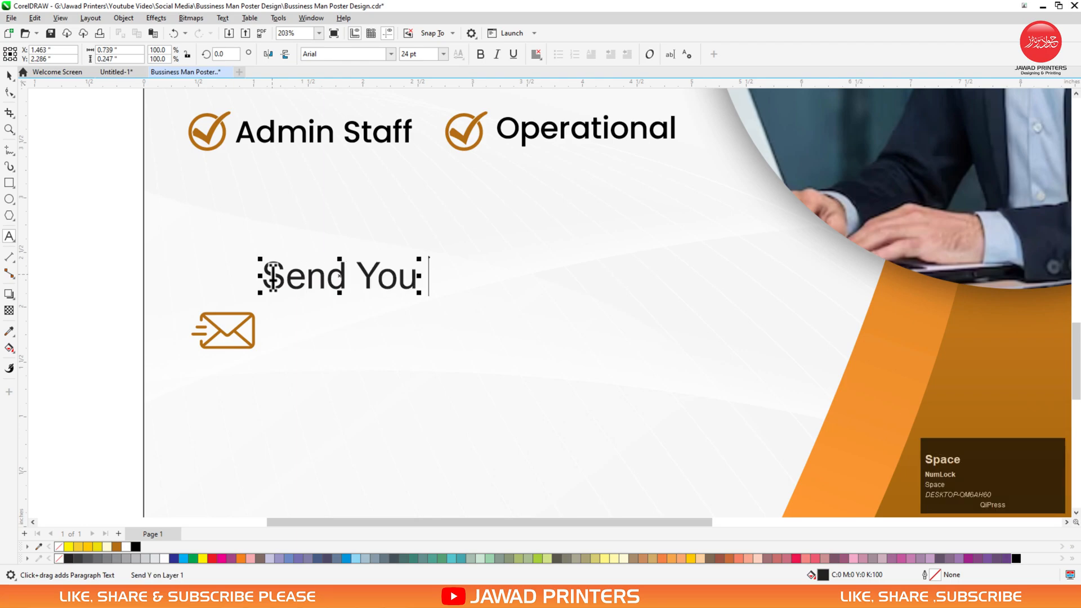
text( Resume )
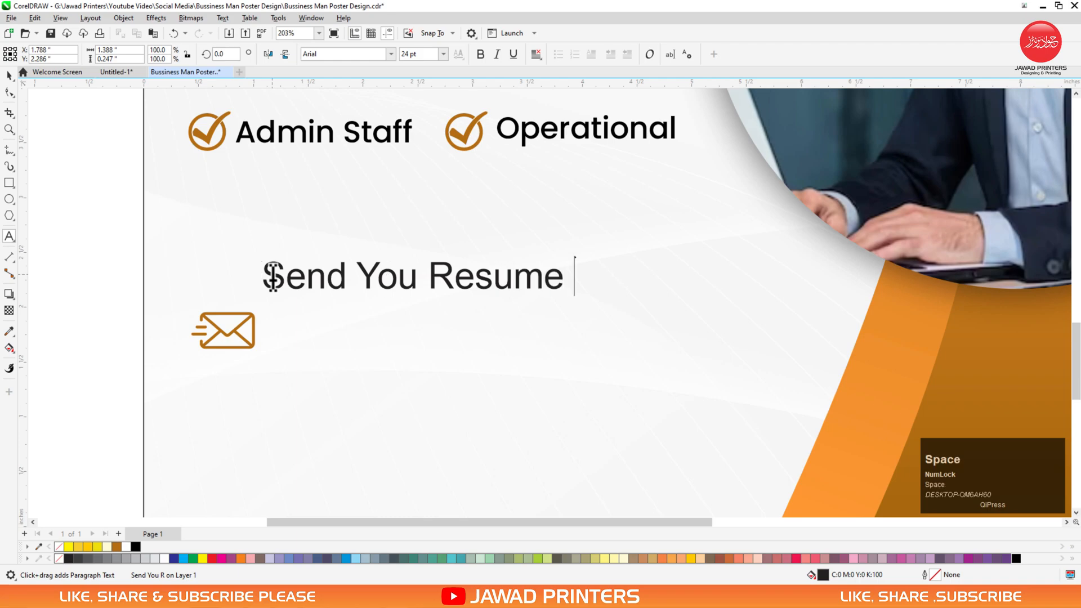
text(To)
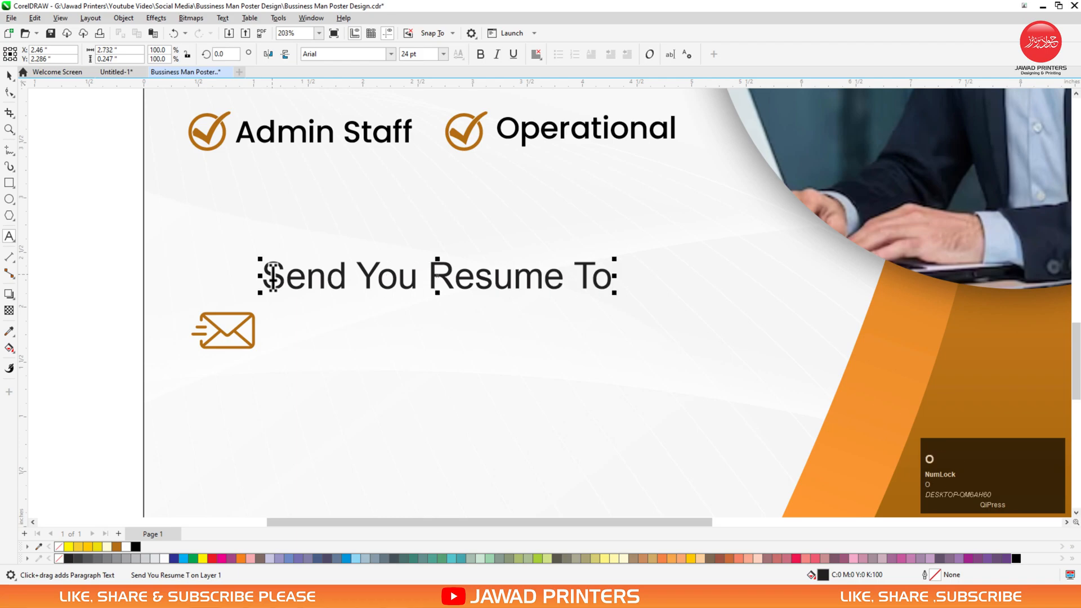
text( Us)
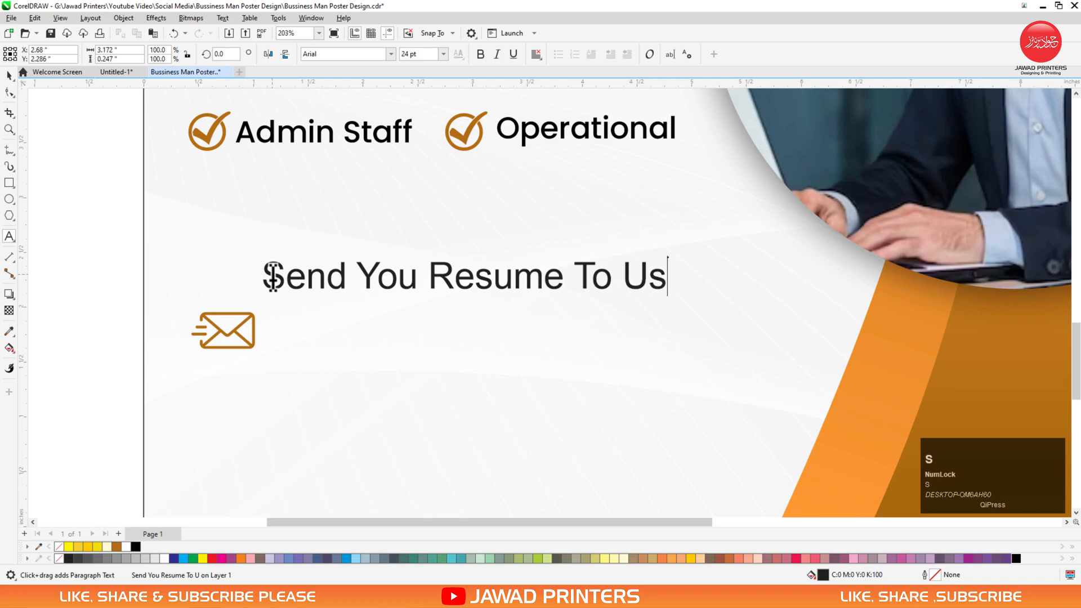
key(ctrl+space)
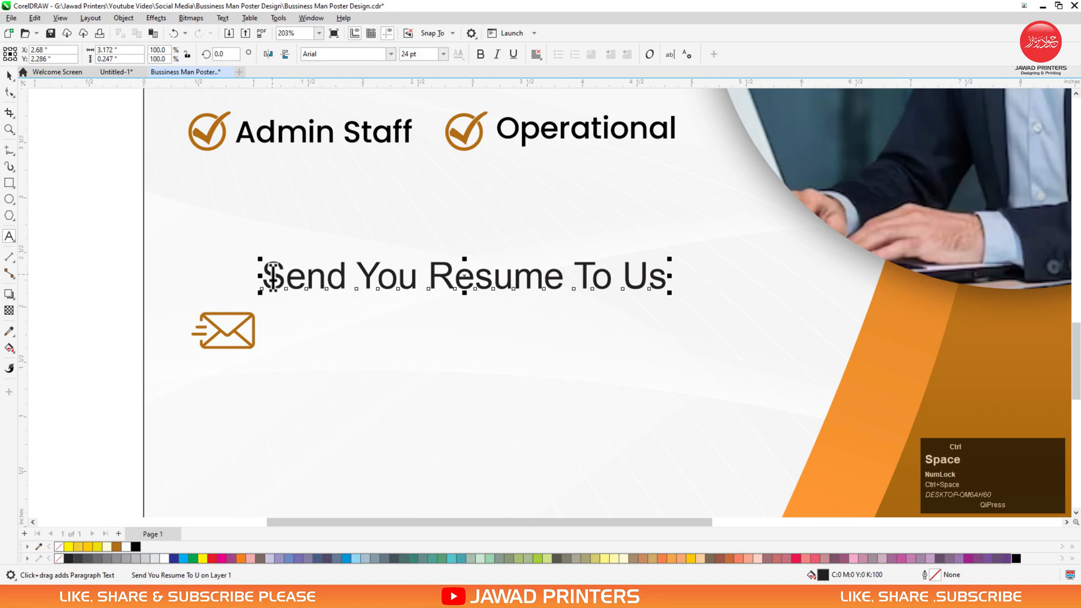
Set the font of the "Send You Resume To Us" text to Poppins Medium.
click(390, 54)
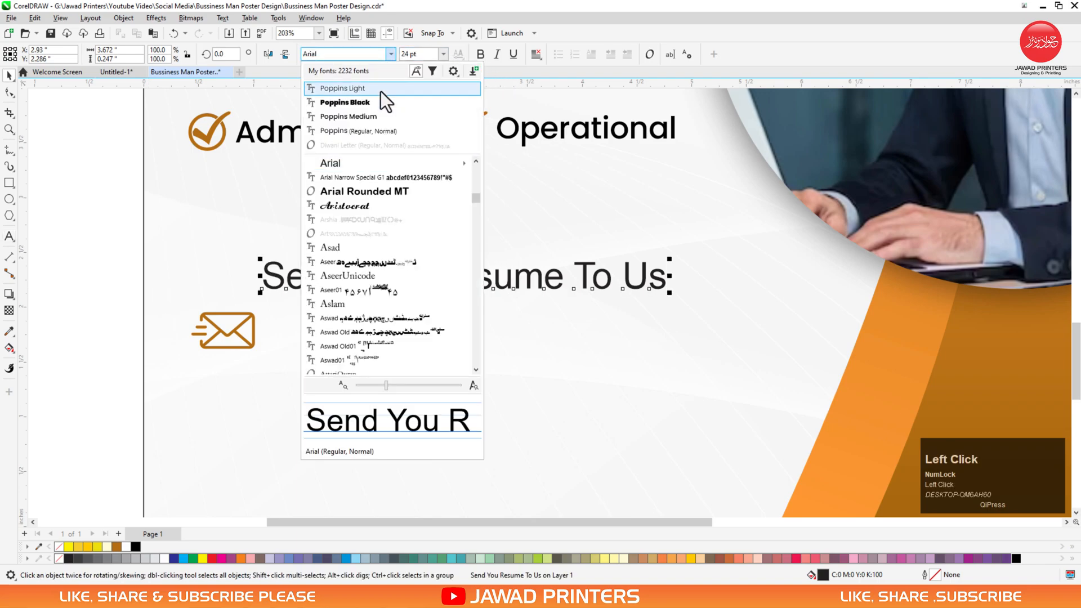
click(381, 96)
click(352, 270)
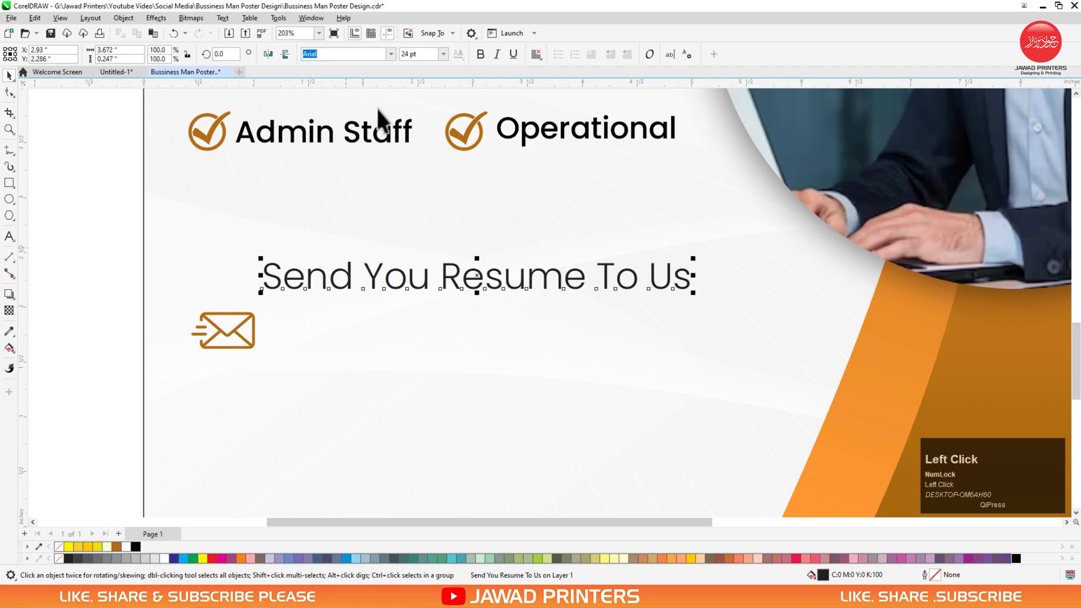
click(391, 55)
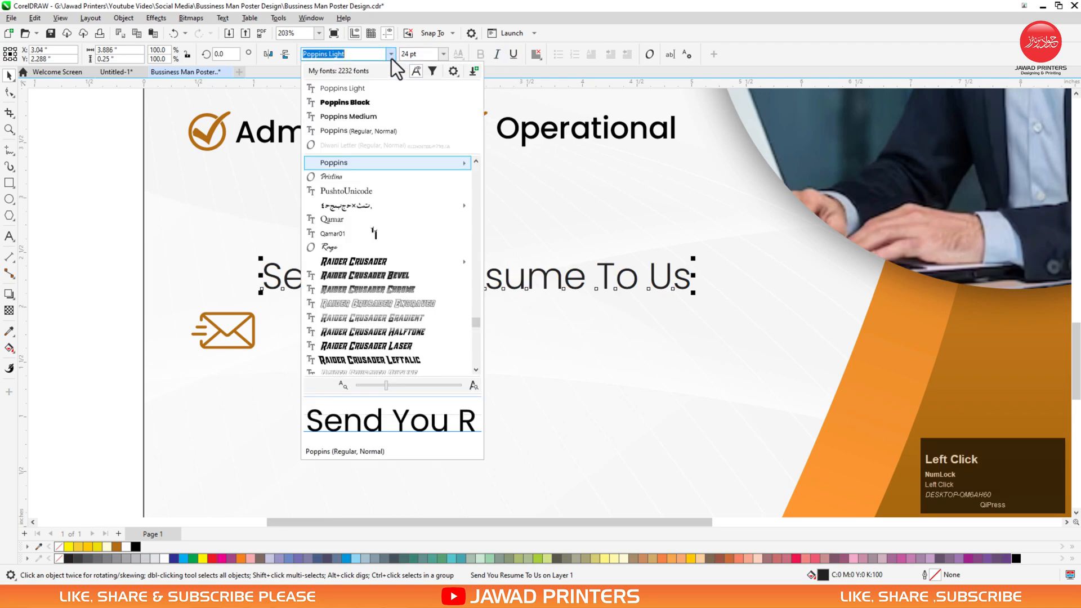
click(373, 116)
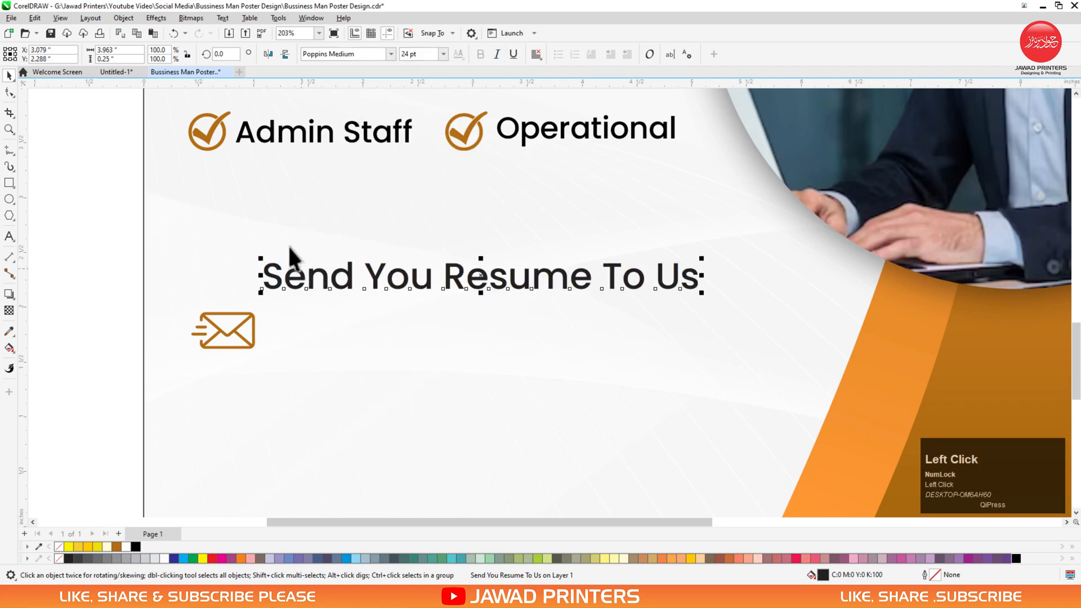
Left-align "Send You Resume To Us" with the check-mark icon beside "Admin Staff" and move the text slightly up.
shift+click(271, 136)
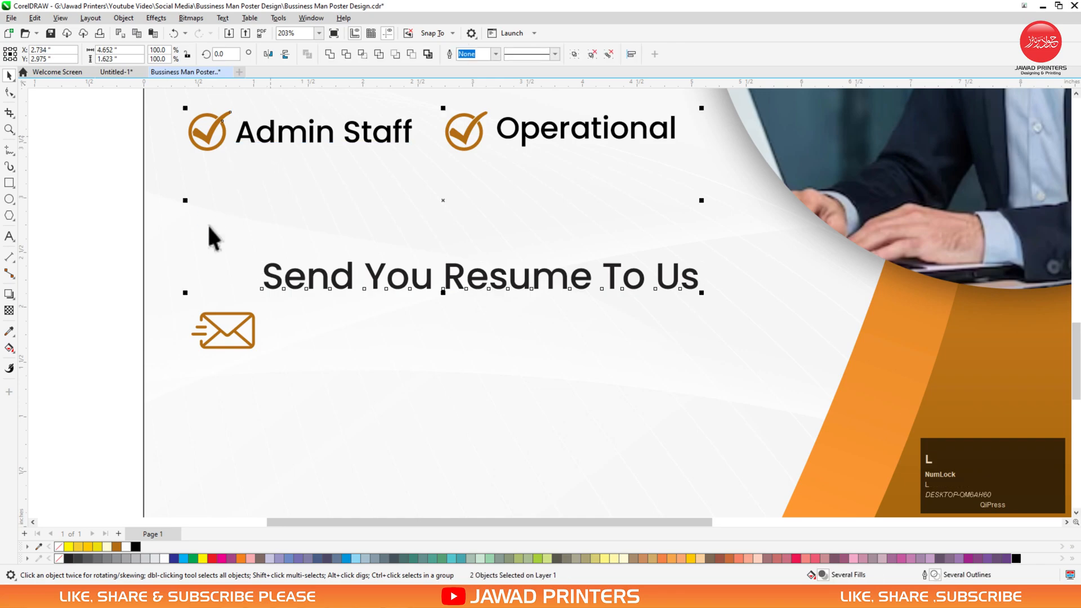
key(l)
click(136, 288)
drag(212, 284, 213, 272)
Place the envelope icon directly below "Send You Resume To Us", left-aligned with it, and scale the icon down slightly.
drag(225, 346, 225, 324)
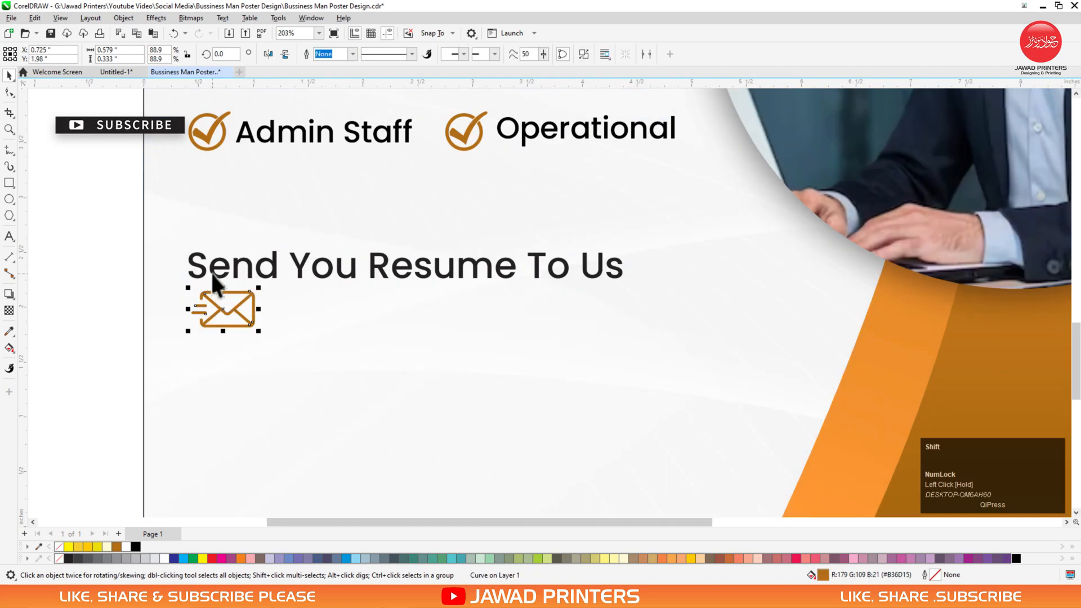
shift+click(215, 272)
key(l)
click(201, 304)
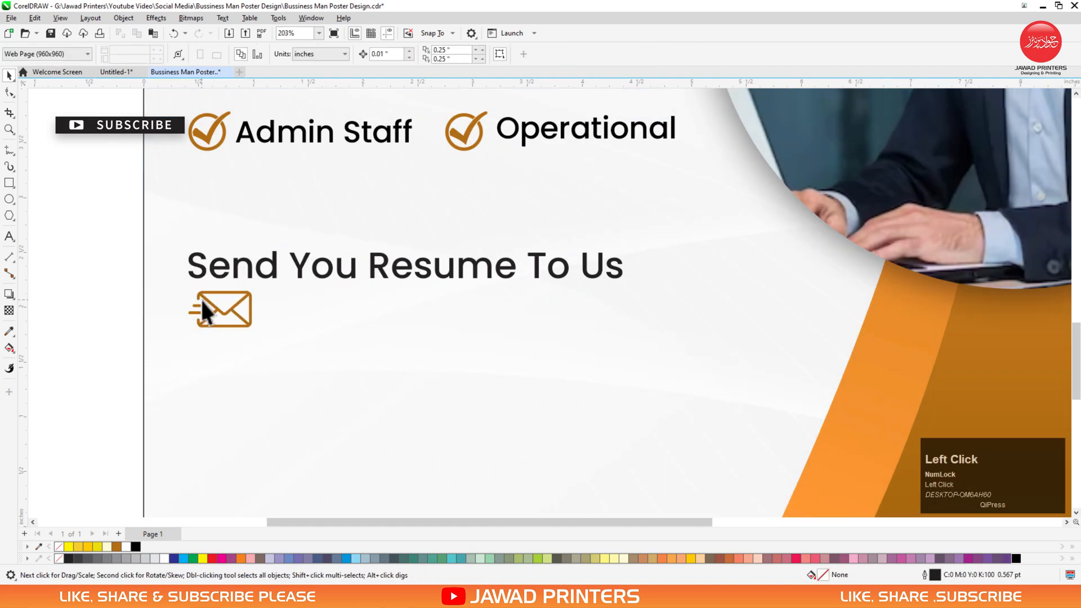
click(222, 313)
drag(255, 288, 249, 291)
shift+click(215, 276)
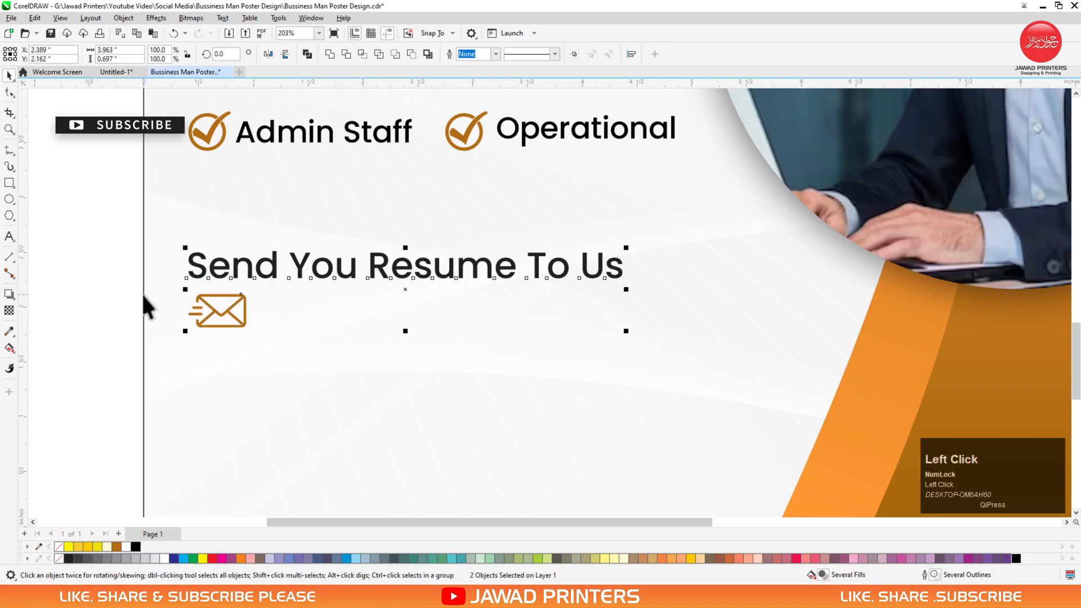
Duplicate the "Send You Resume To Us" text beside the envelope icon and replace its wording with the contact e-mail address.
click(205, 271)
drag(211, 270, 278, 313)
right_click(278, 313)
double_click(278, 313)
key(ctrl+a)
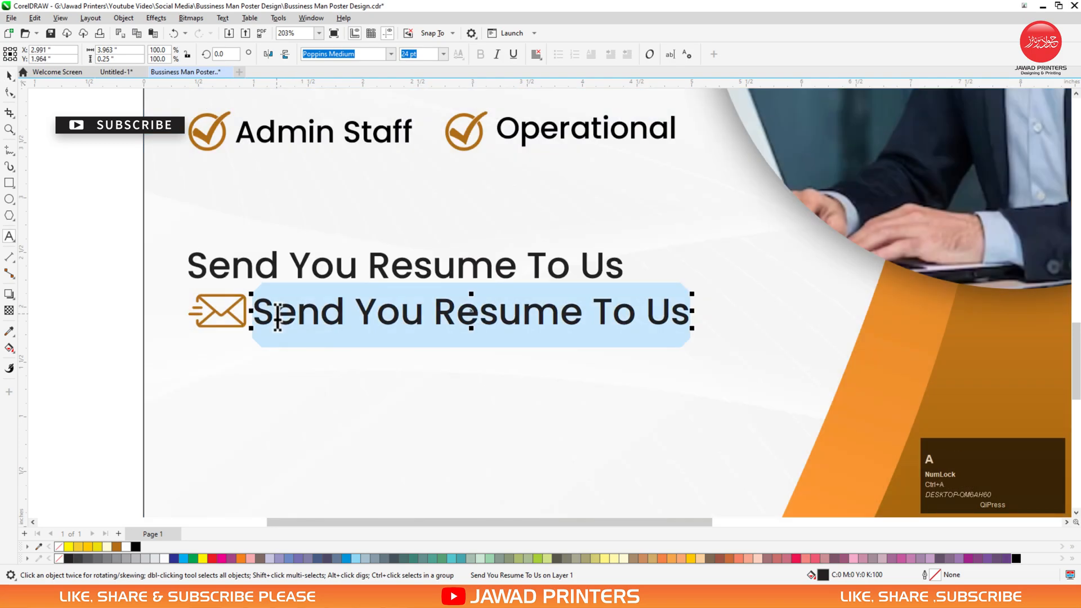
text(H)
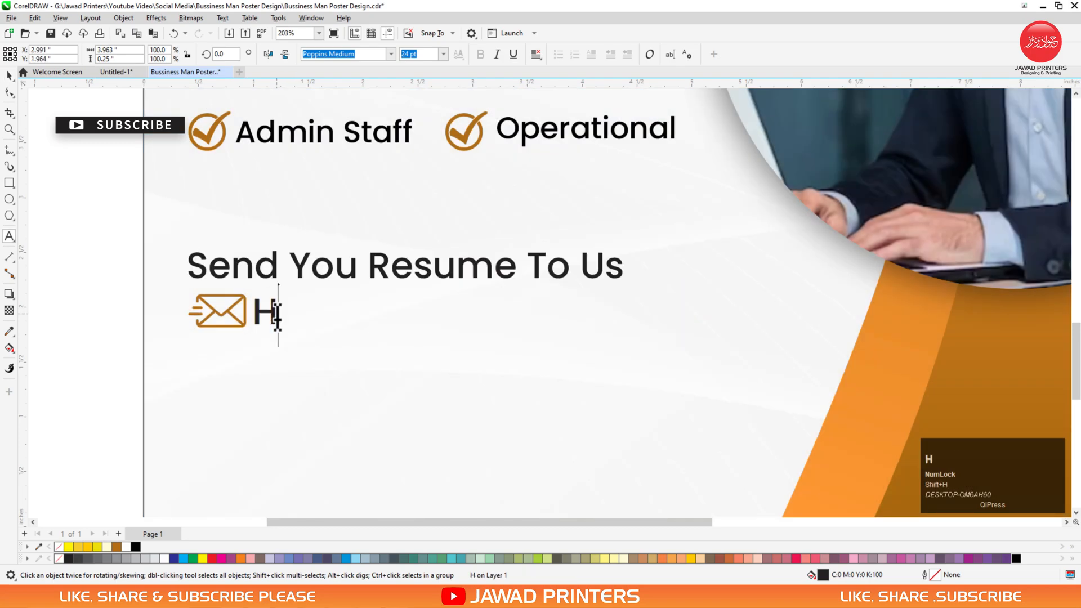
key(BackSpace)
text(hello)
key(shift)
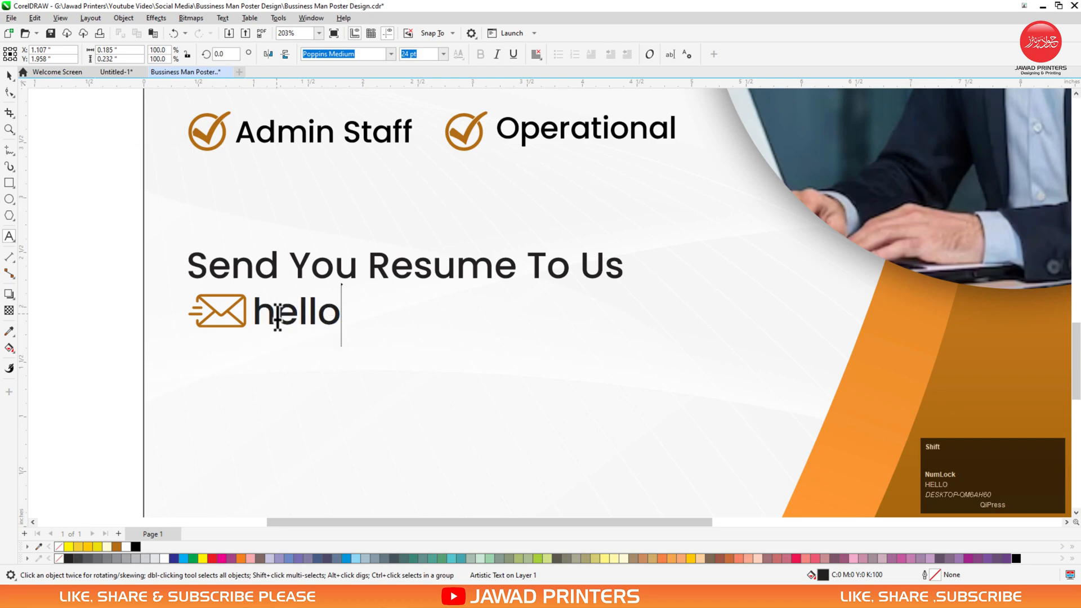
text(")
key(BackSpace)
text(@reall)
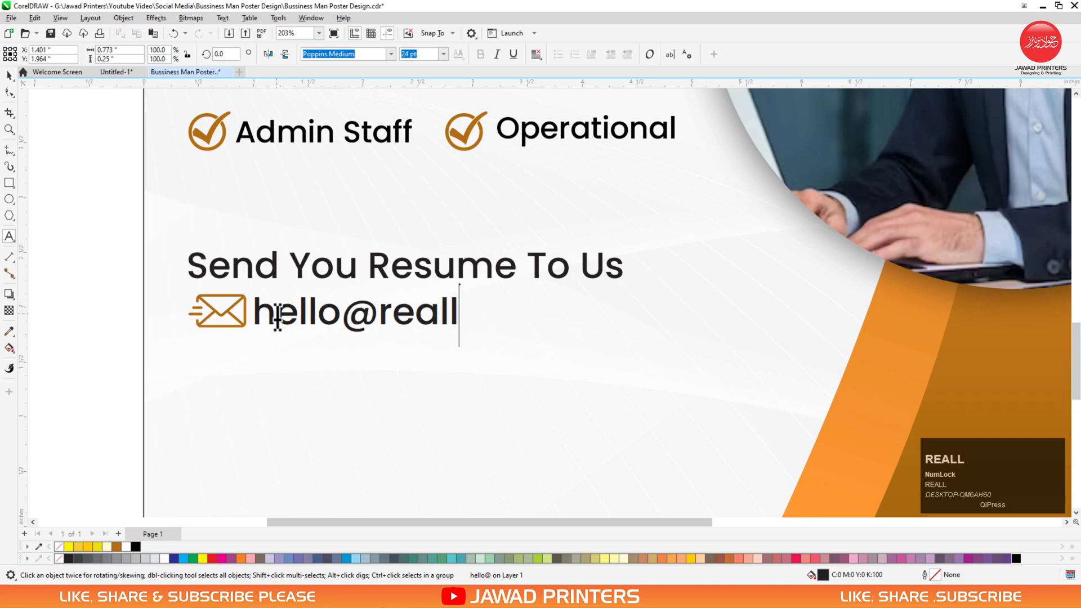
text(ygre)
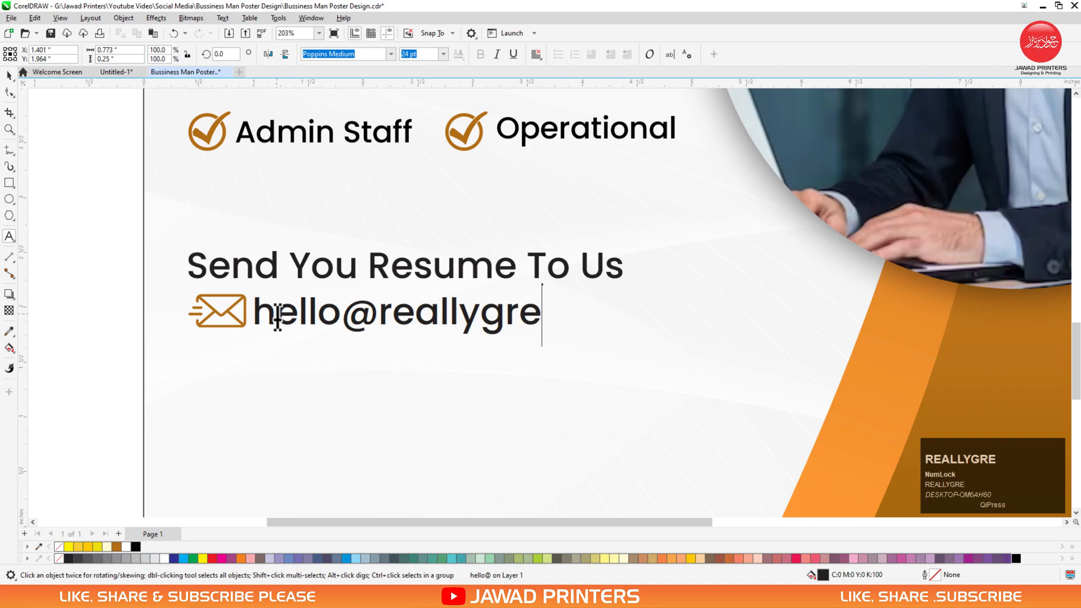
text(atsi)
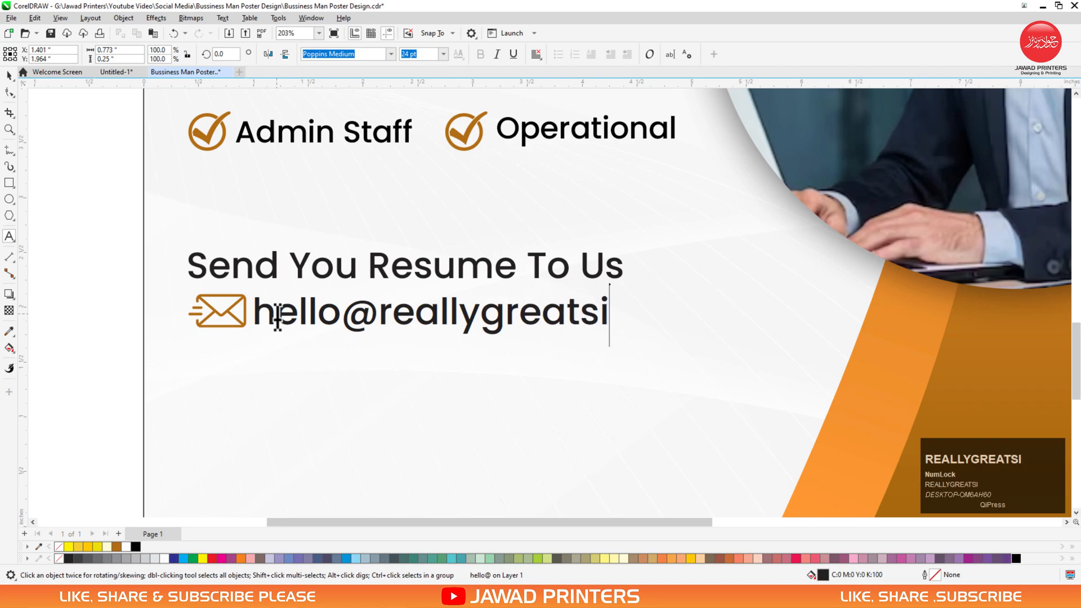
text(te.com)
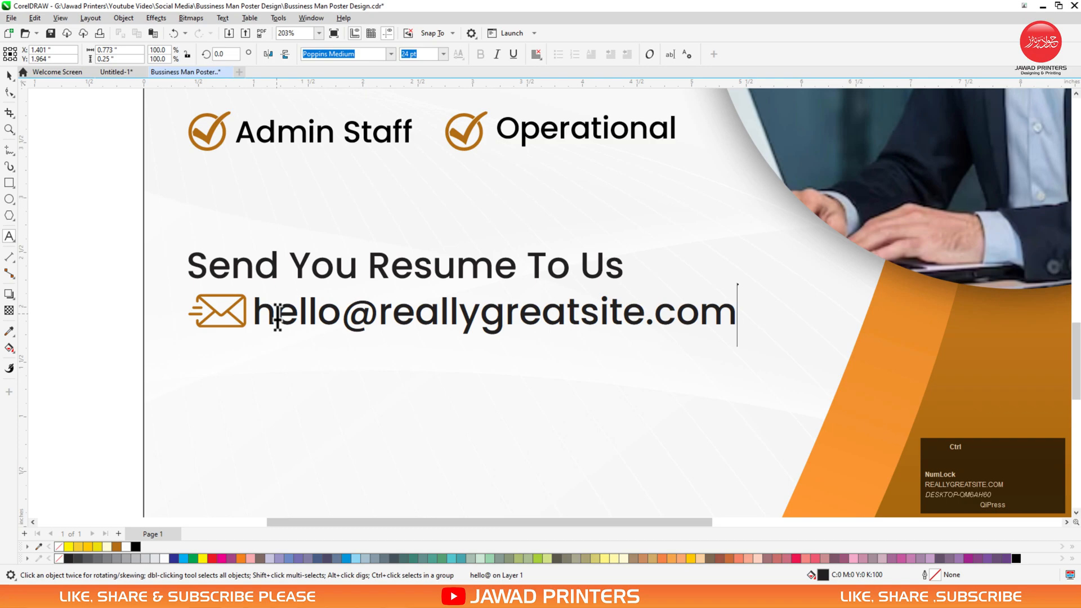
key(ctrl+space)
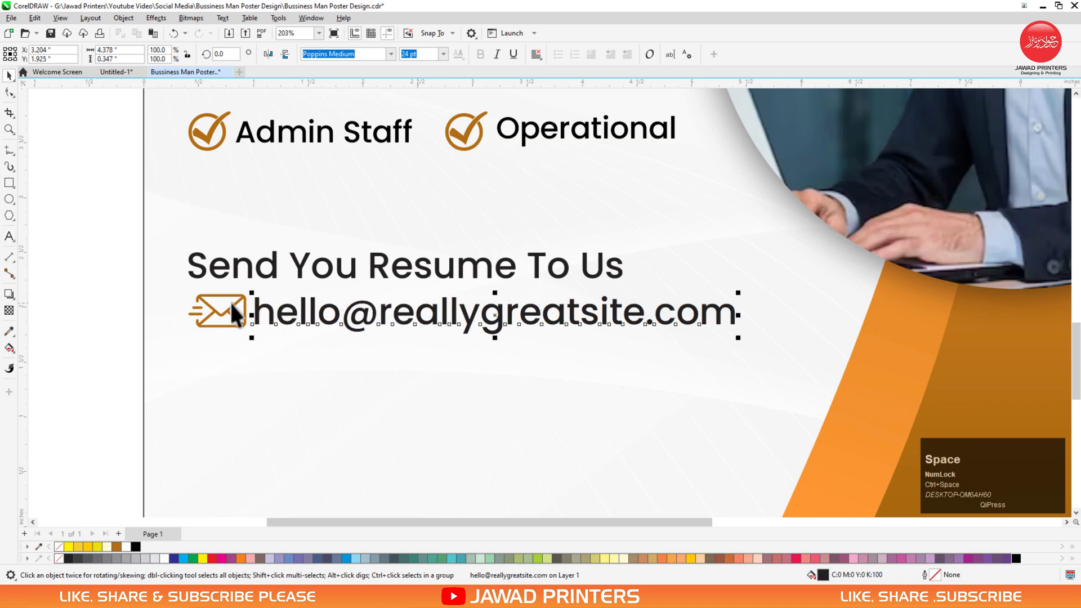
Centre the e-mail text vertically with the envelope icon, group them, and left-align the group with "Send You Resume To Us".
shift+click(210, 316)
key(e)
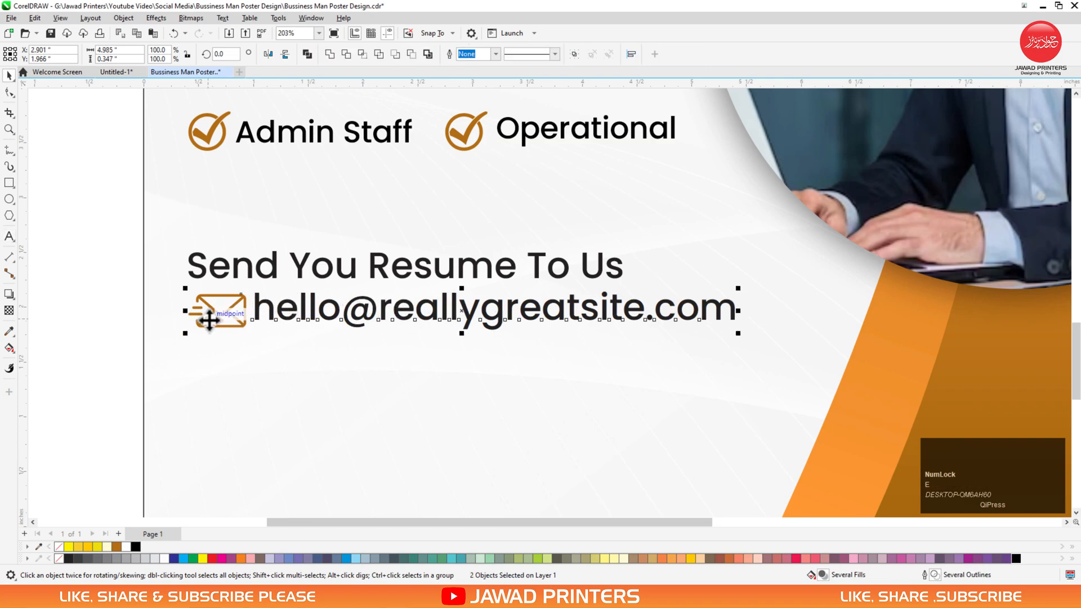
key(ctrl+g)
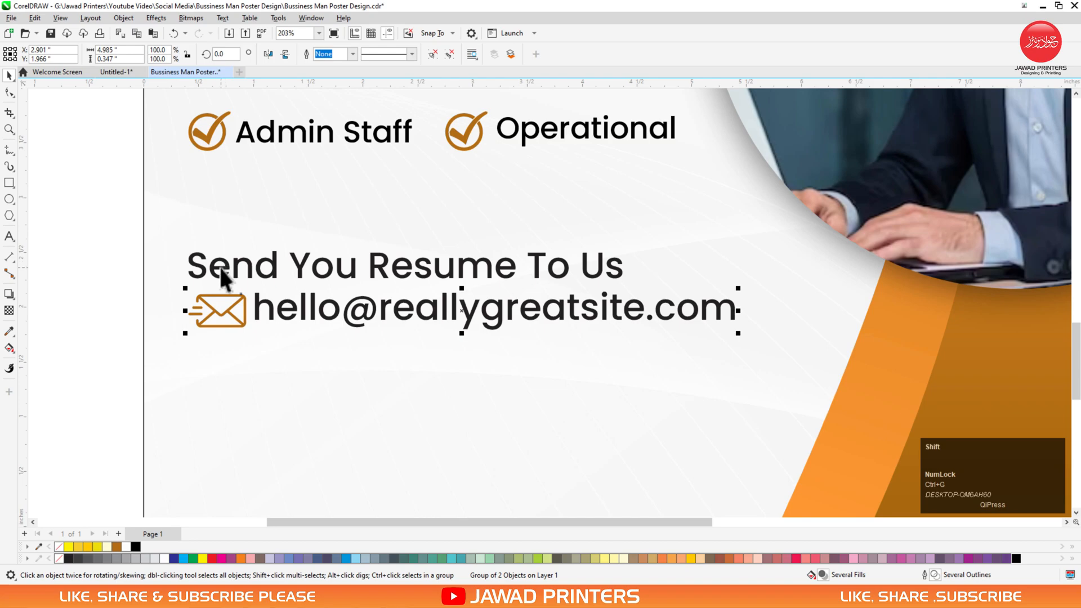
shift+click(217, 268)
key(l)
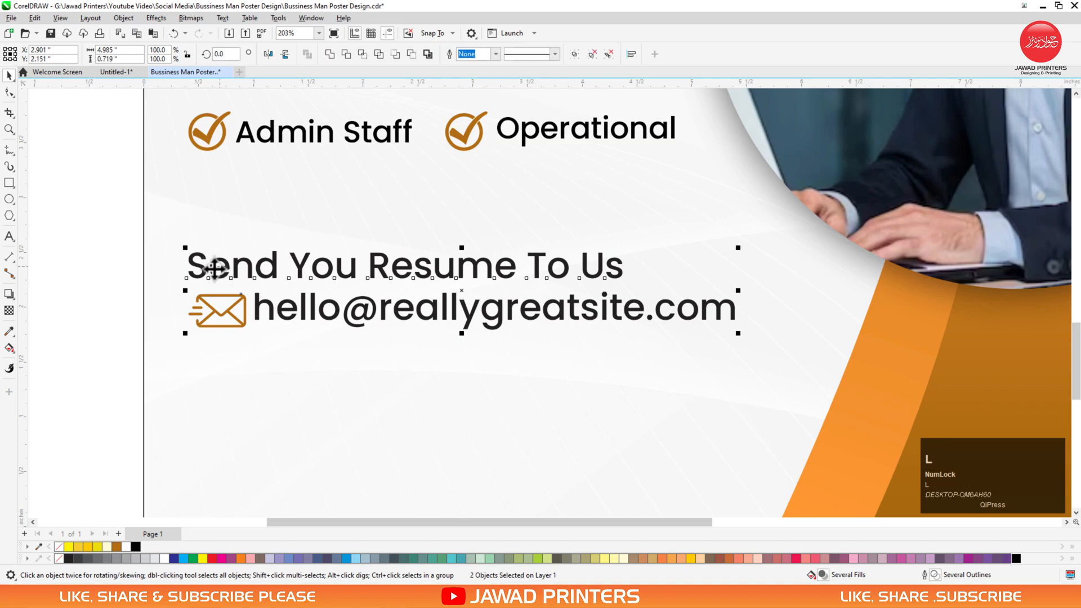
Move the envelope and e-mail group slightly down to widen the gap below "Send You Resume To Us".
click(137, 280)
drag(258, 302, 259, 313)
click(124, 310)
Scale "Send You Resume To Us" and the e-mail group down together to about 4.42 inches wide and move them slightly up.
key(F3)
key(F3)
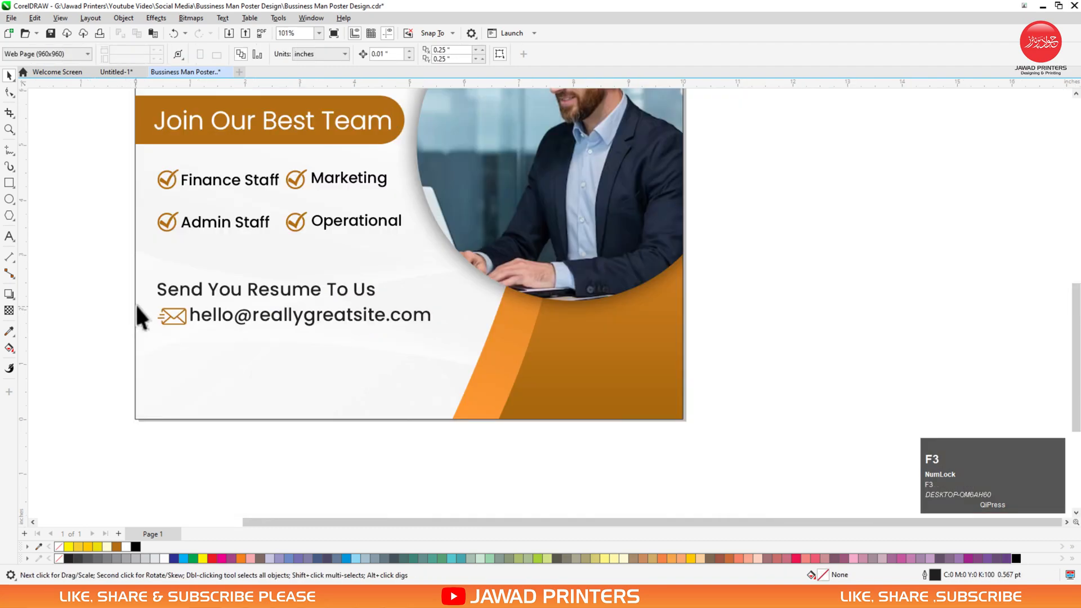
drag(139, 280, 387, 367)
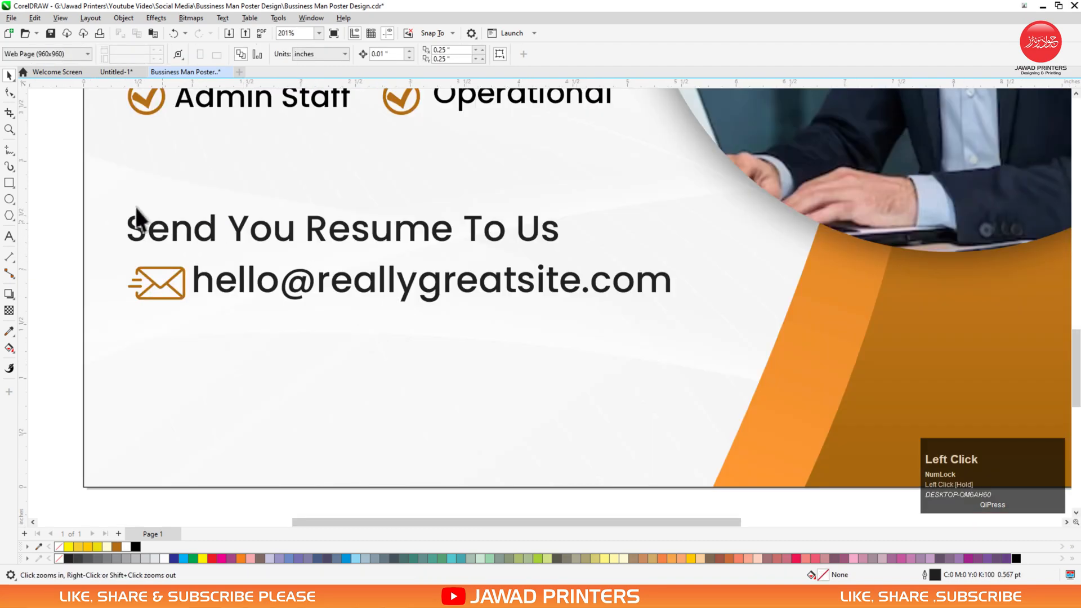
key(space)
drag(675, 306, 611, 295)
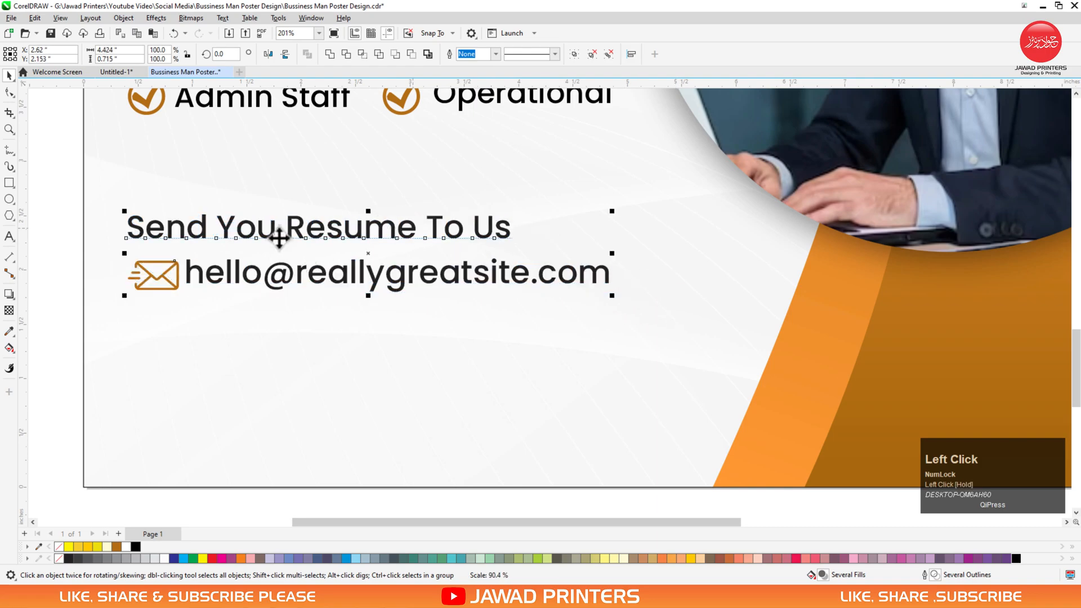
drag(272, 229, 271, 221)
Draw a rectangle about 1.95 by 0.54 inches below the e-mail line and left-align it with the envelope group.
click(8, 185)
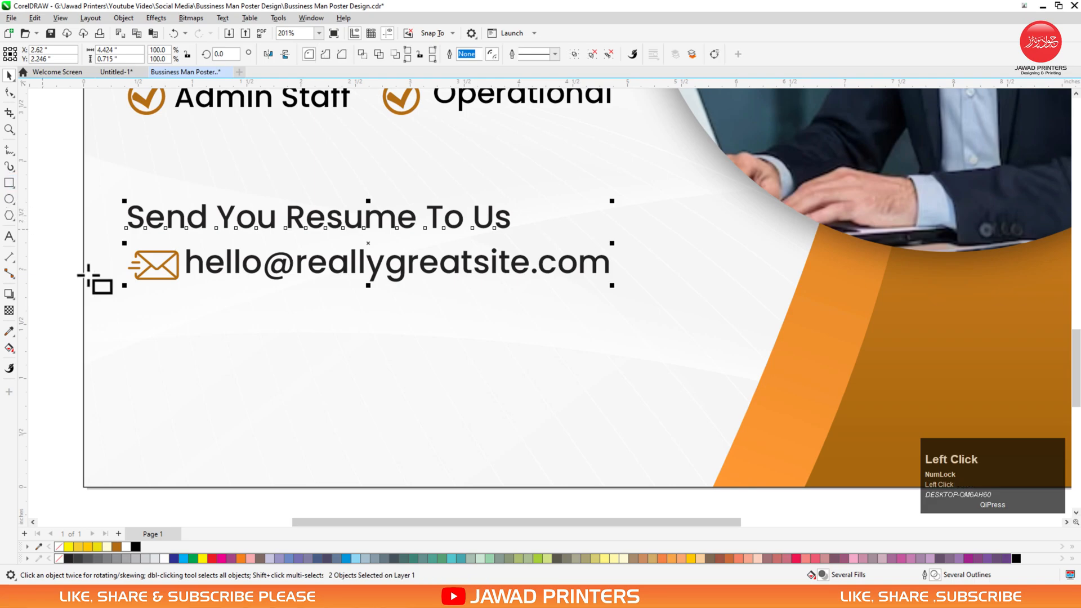
drag(138, 322, 350, 381)
key(space)
shift+click(154, 269)
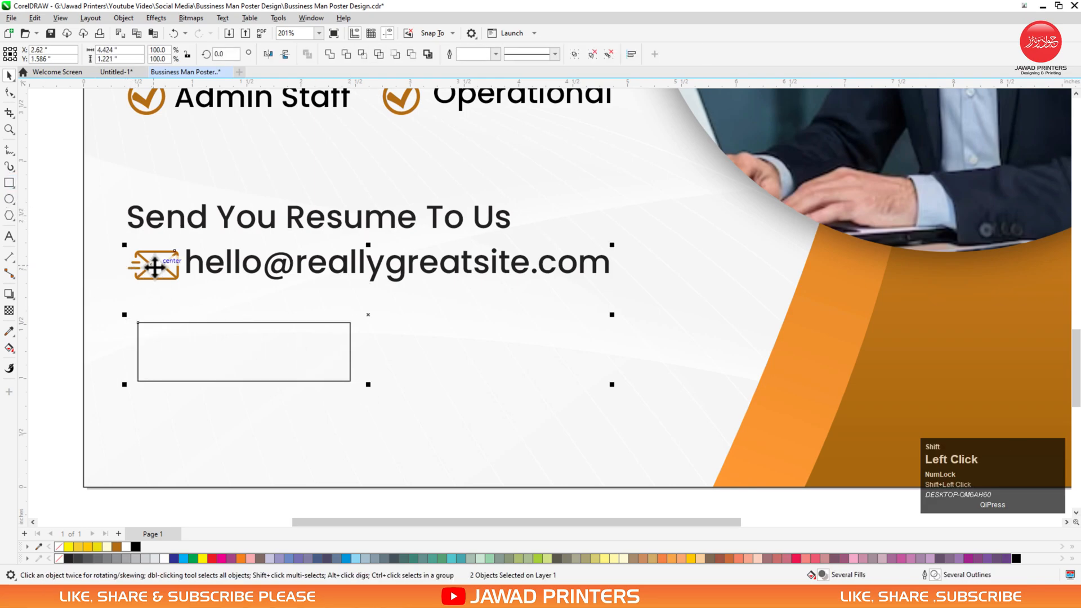
key(l)
click(140, 331)
click(145, 326)
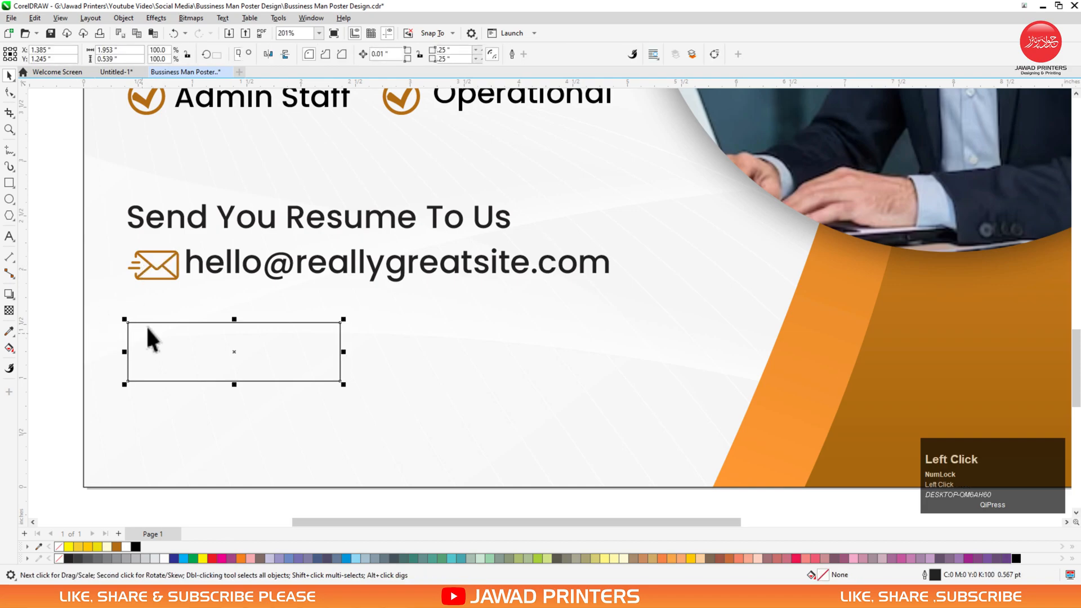
Move the orange gradient square just outside the poster's lower-left edge, beside the new rectangle.
key(F3)
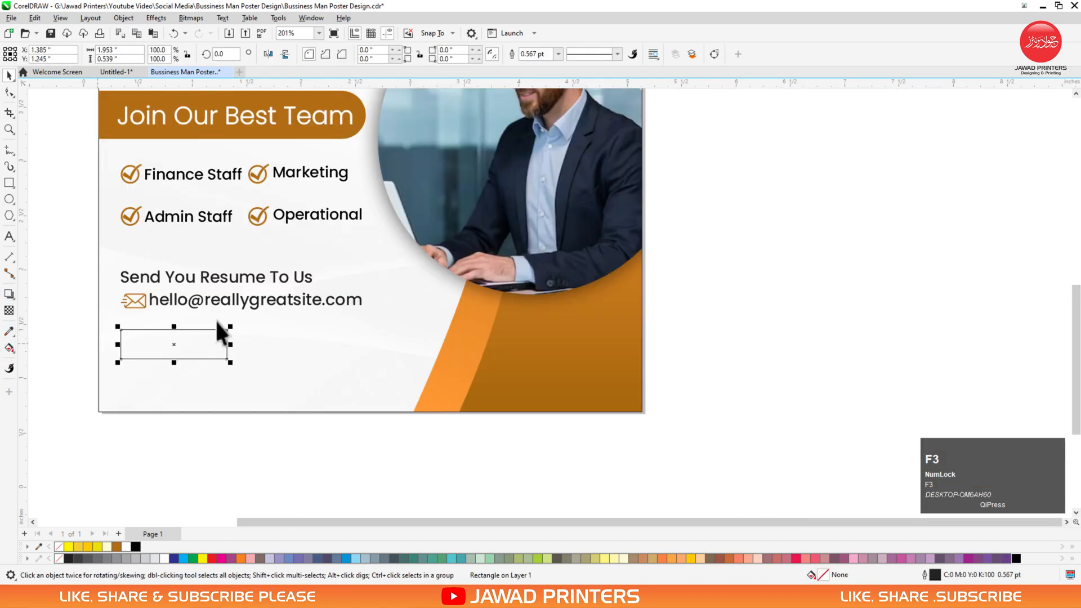
drag(484, 98, 352, 374)
key(F2)
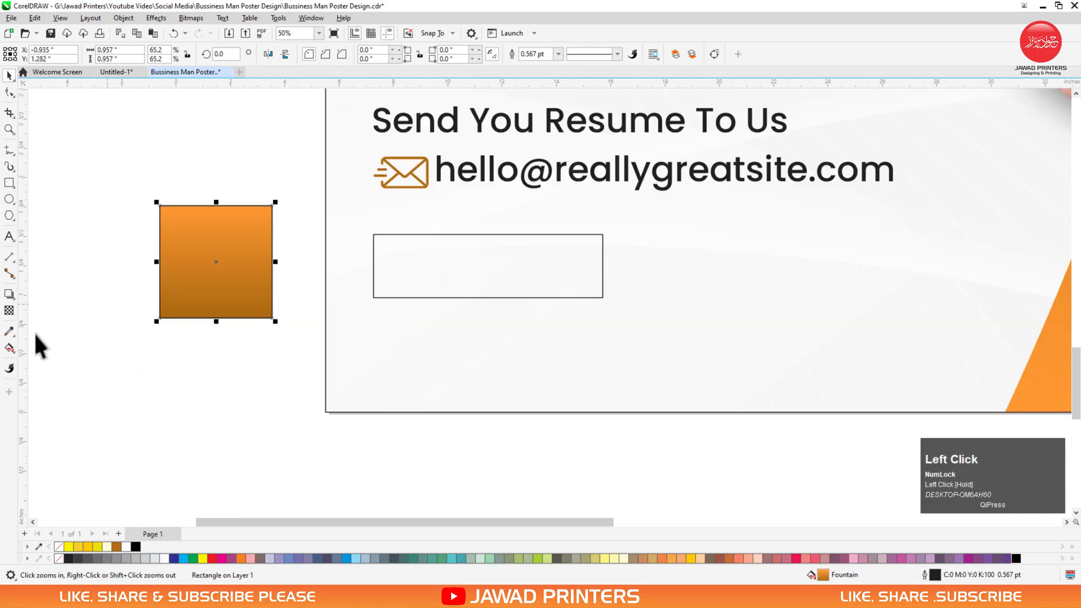
Copy the fountain fill from the orange gradient square to the rectangle below the e-mail line.
click(9, 347)
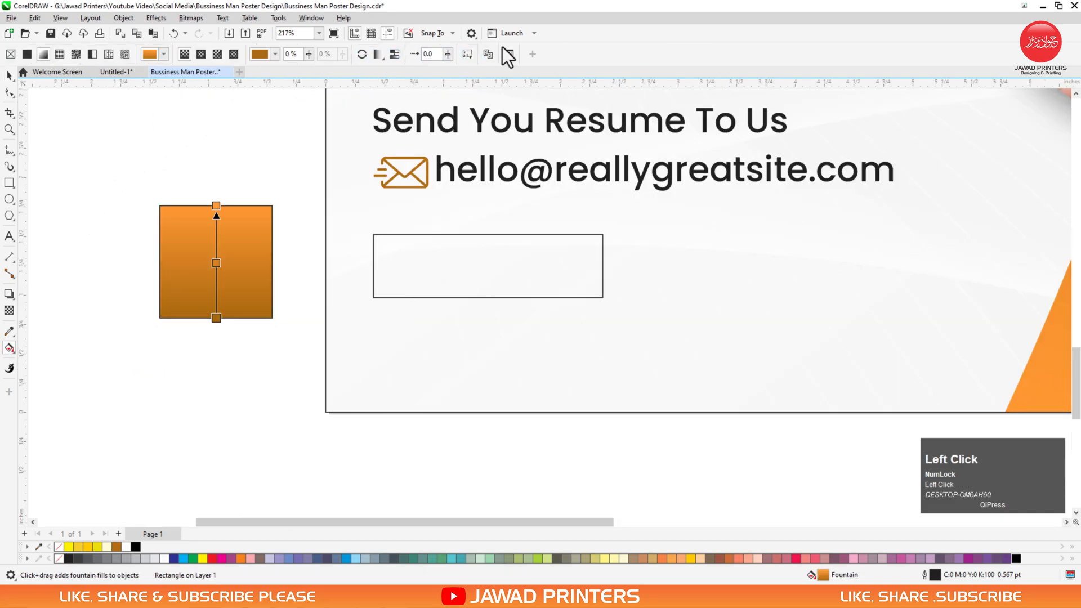
click(445, 260)
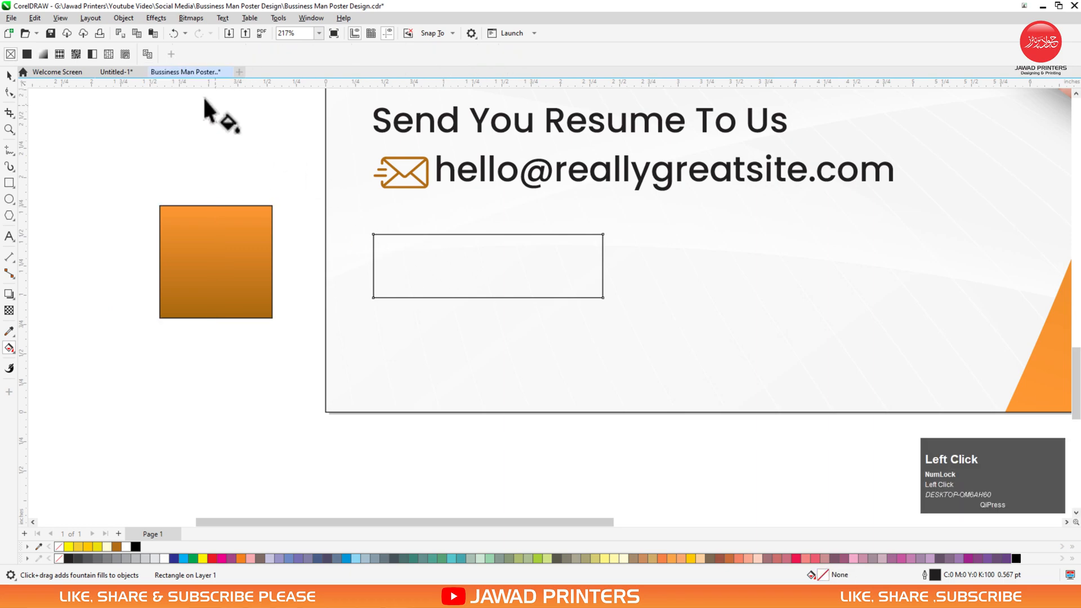
key(space)
key(space)
click(148, 53)
click(208, 251)
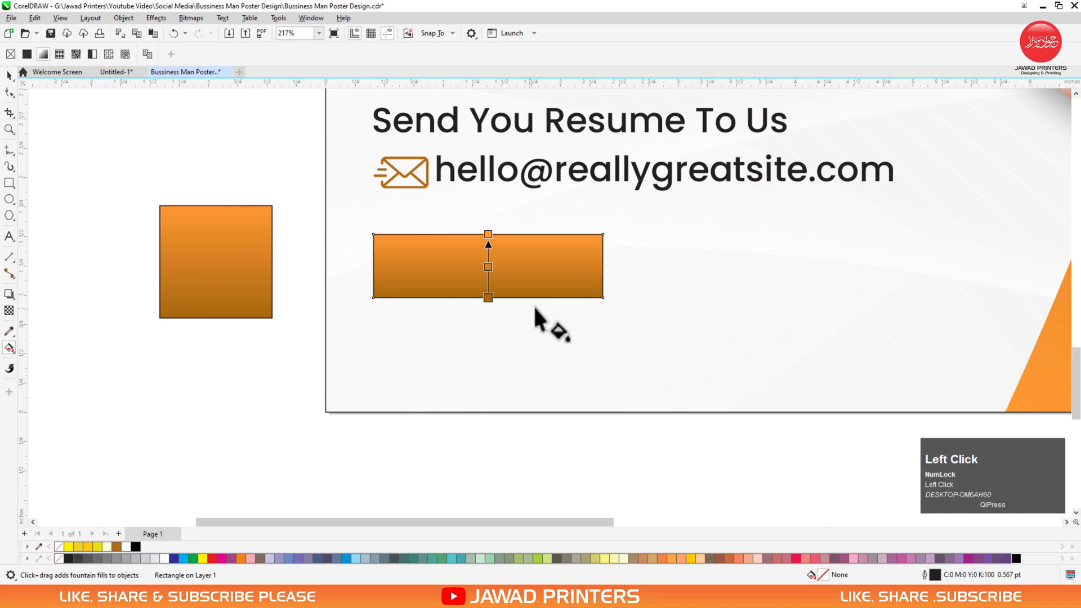
key(space)
Move the orange gradient square away from the poster's lower-left edge.
click(249, 273)
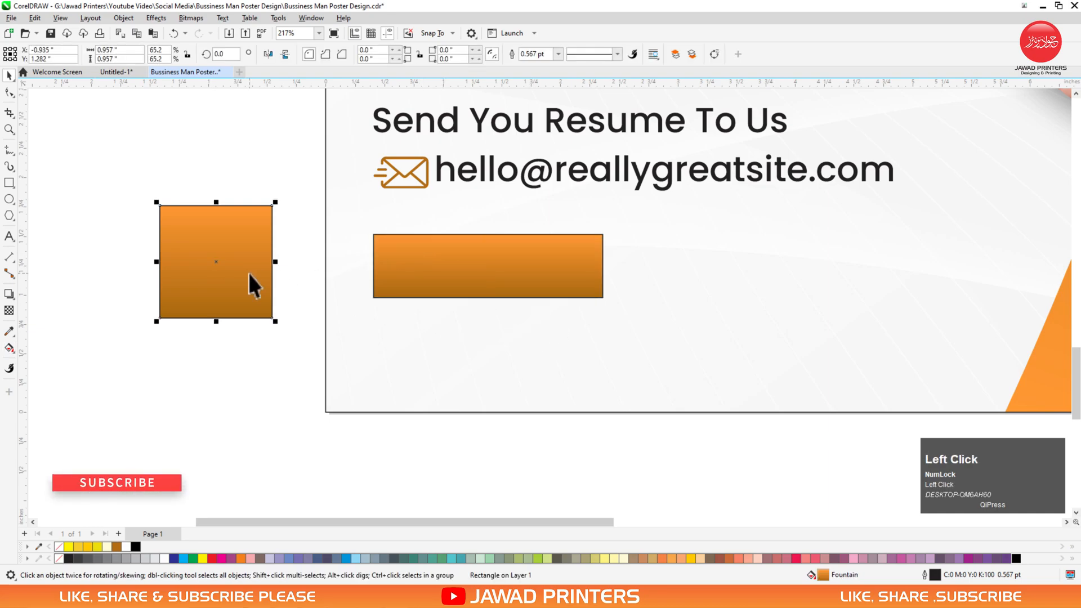
scroll(248, 280, down, 2)
drag(248, 279, 596, 145)
Duplicate the "Send You Resume To Us" text onto the orange gradient rectangle and change the copy to "APPLY NOW".
key(F2)
drag(475, 228, 214, 321)
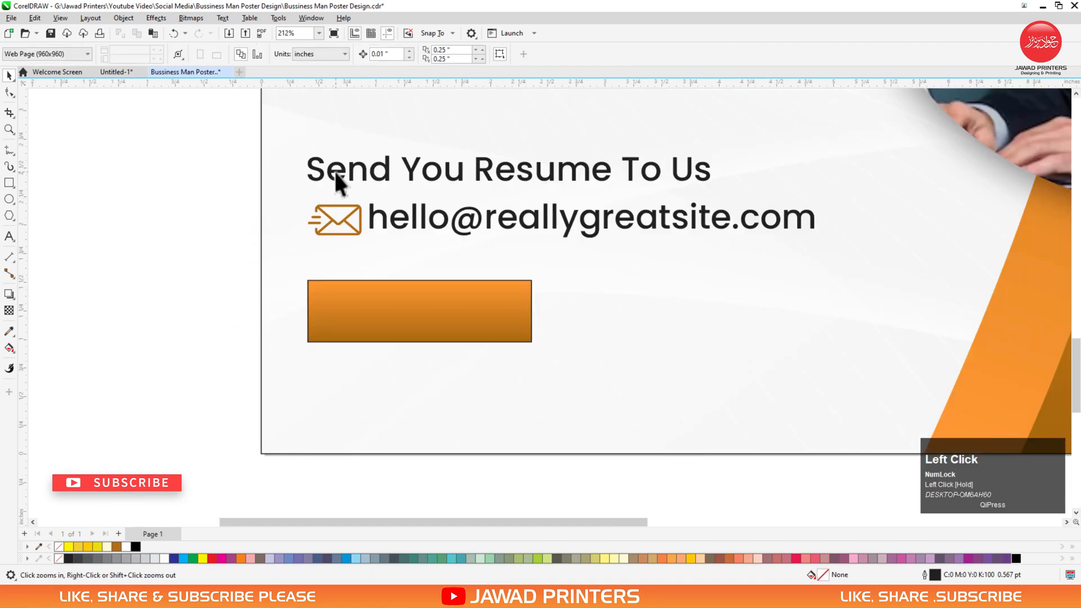
click(335, 172)
drag(335, 171, 356, 319)
right_click(358, 320)
key(space)
double_click(356, 319)
key(ctrl+a)
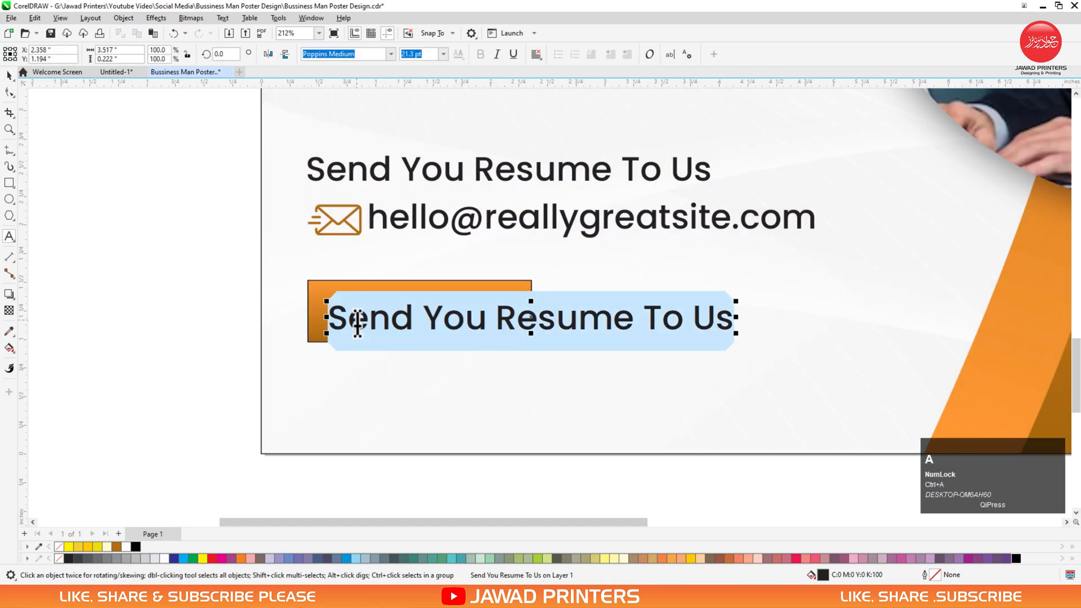
text(APP)
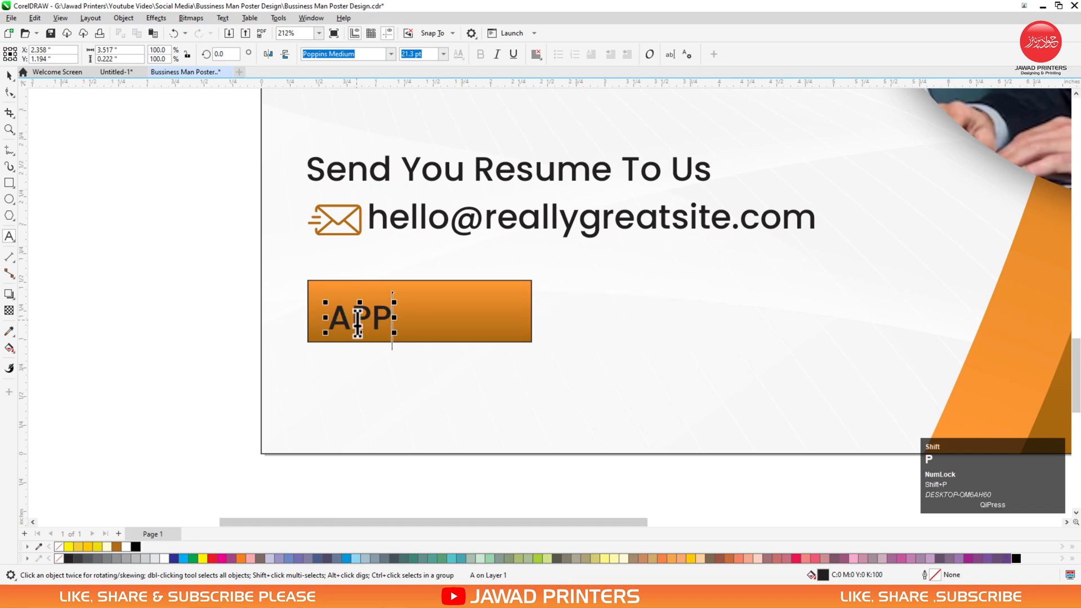
text(LY N)
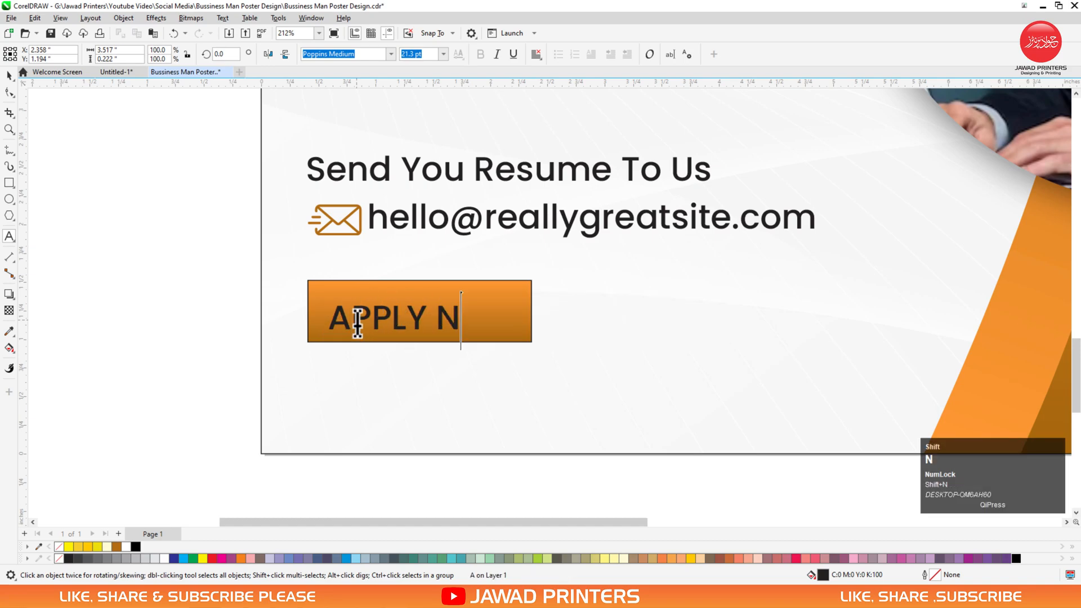
text(OW)
key(ctrl+space)
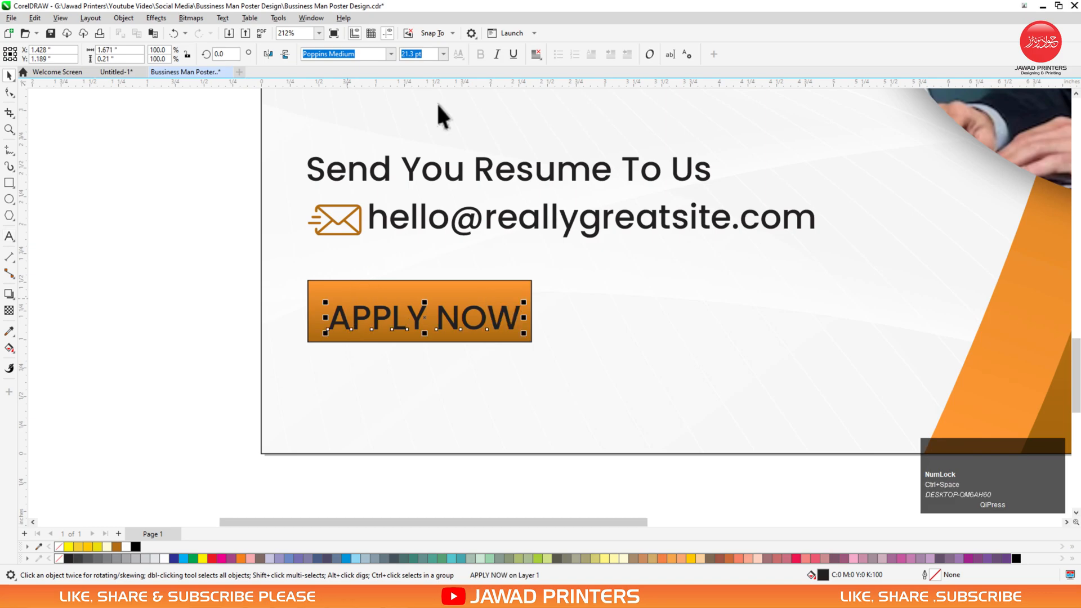
Set the "APPLY NOW" text to Poppins Black and centre it horizontally and vertically on the orange rectangle.
click(391, 54)
click(378, 115)
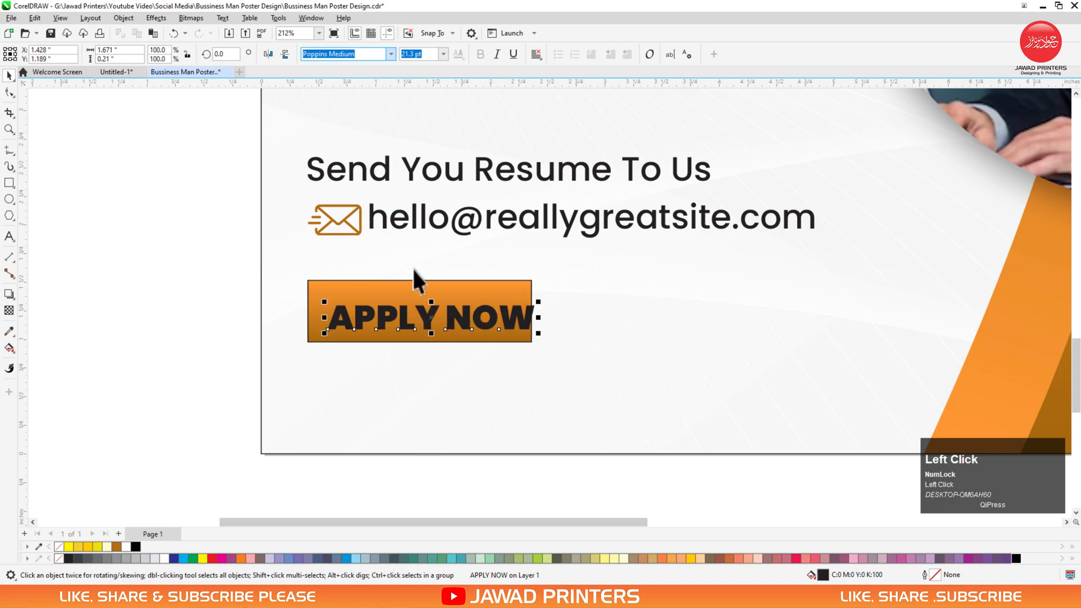
shift+click(415, 289)
key(c)
key(e)
Recolour the "APPLY NOW" text white.
click(405, 309)
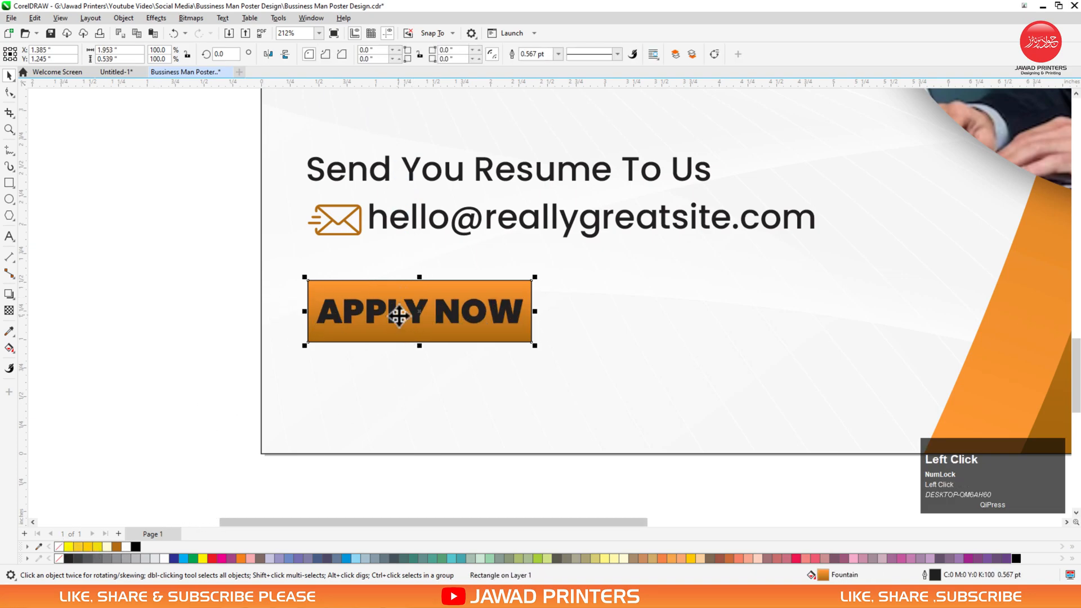
click(398, 316)
click(126, 547)
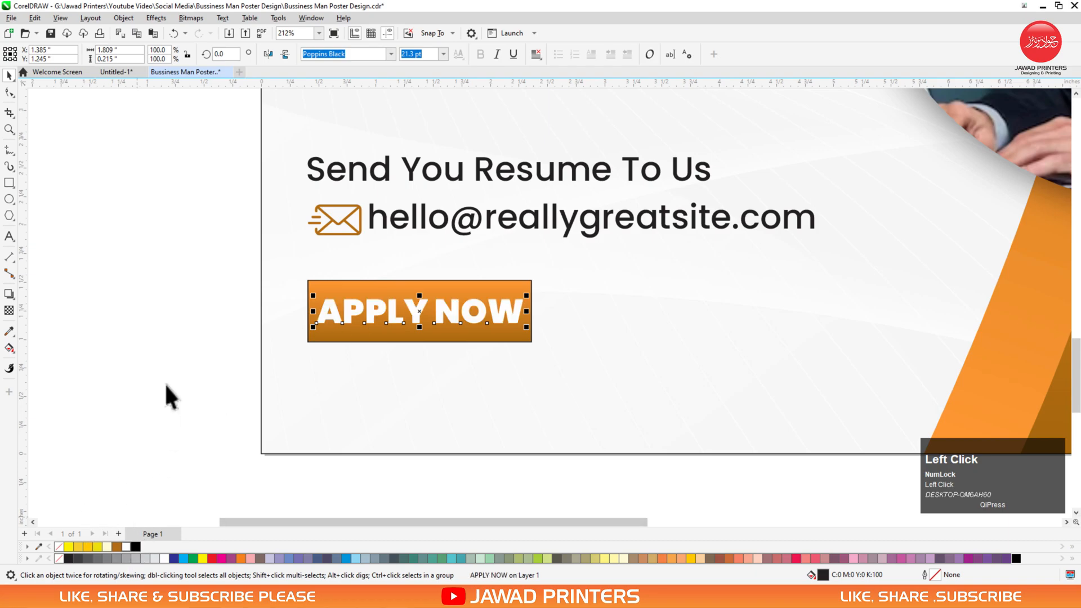
Round all four corners of the orange rectangle behind "APPLY NOW" to a radius of about 0.133 inches.
click(353, 286)
click(9, 92)
mouse_move(304, 279)
mouse_down()
mouse_move(357, 295)
mouse_move(322, 289)
mouse_up()
key(space)
click(347, 309)
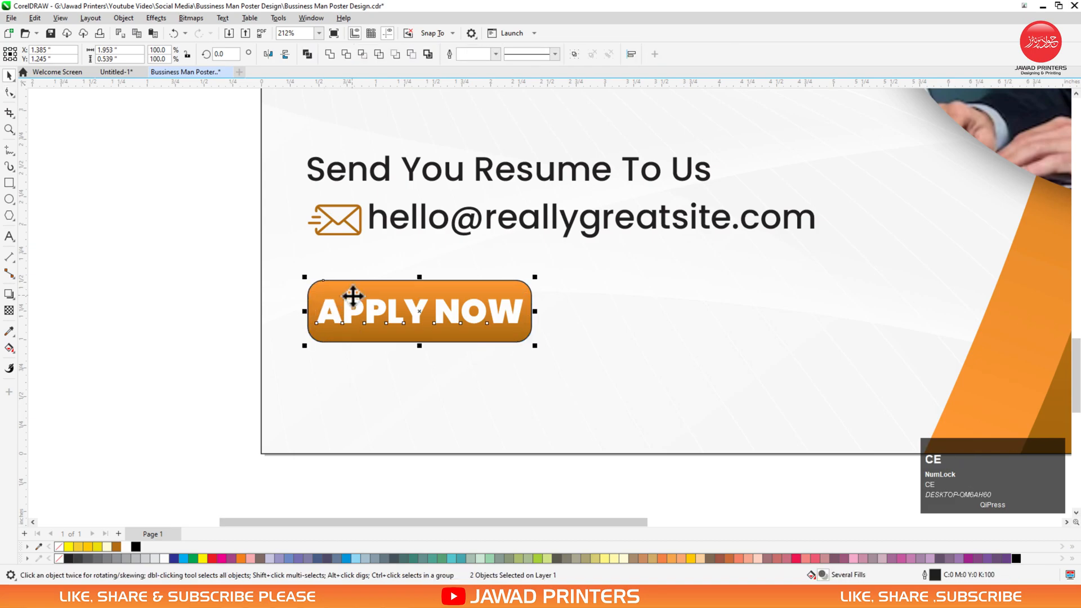
Remove the outline from the rounded orange rectangle.
click(269, 293)
click(320, 294)
right_click(60, 557)
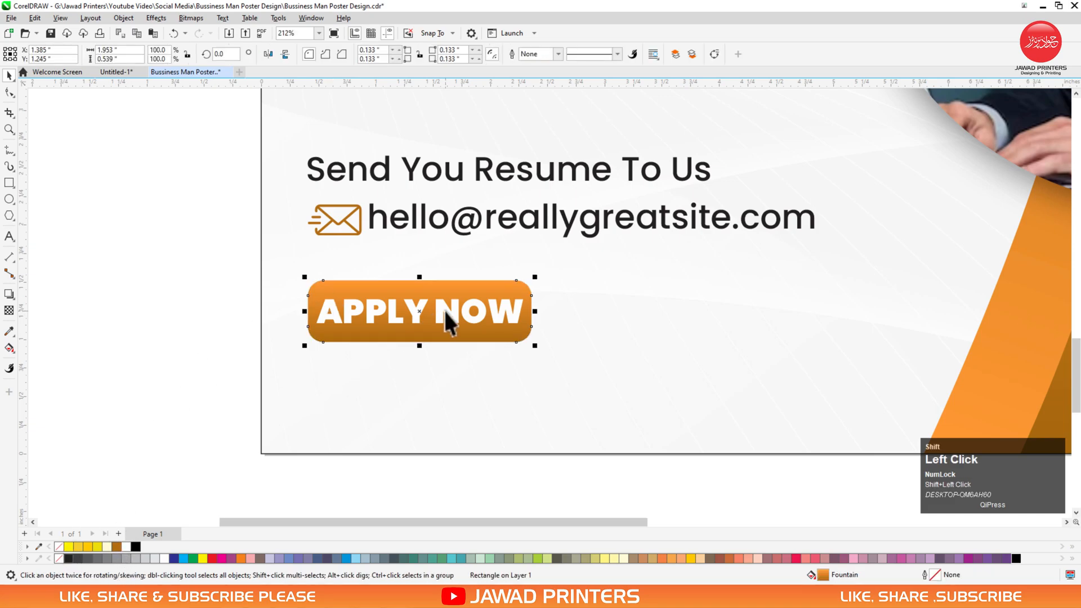
Centre the "APPLY NOW" text on the rounded rectangle and group the two as one button.
shift+click(444, 311)
key(c)
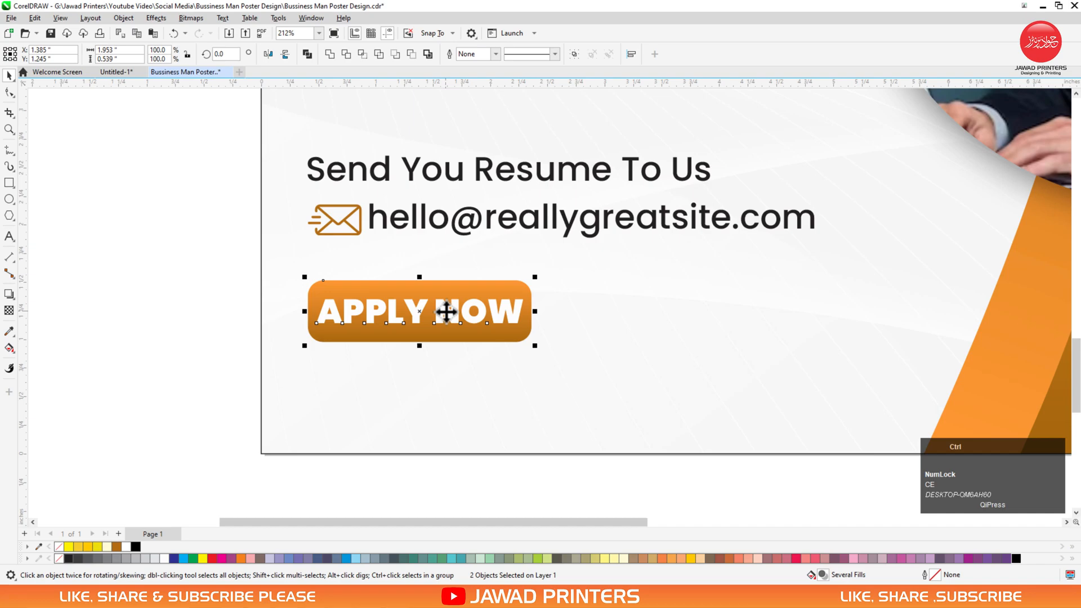
key(ctrl+g)
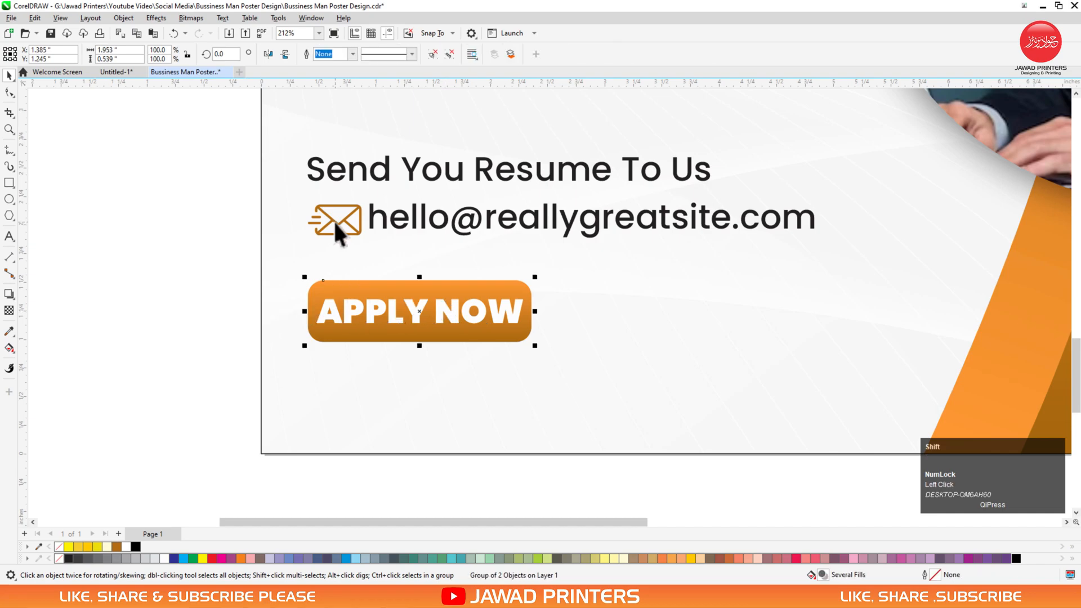
shift+click(336, 224)
click(363, 264)
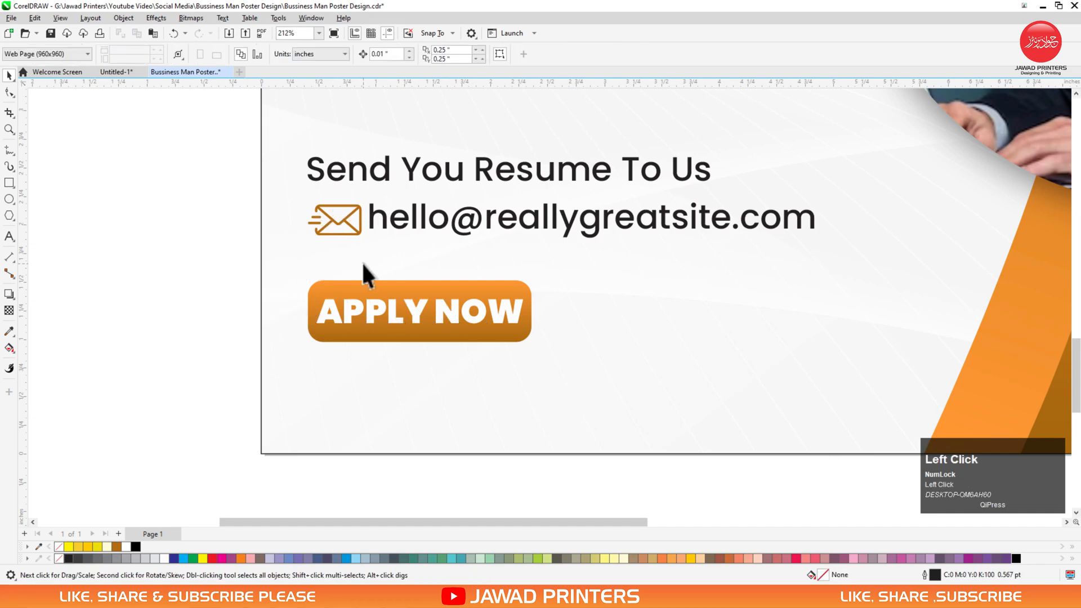
Duplicate the "Send You Resume To Us" text beside the apply button and change the copy to "More Information".
click(408, 171)
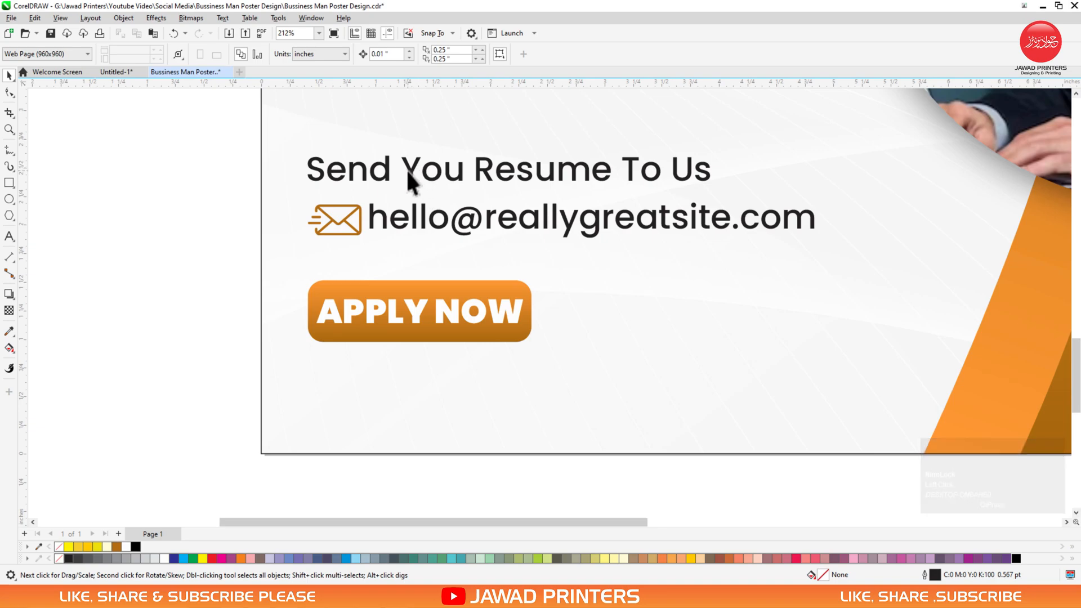
drag(489, 203, 663, 289)
right_click(663, 289)
double_click(655, 290)
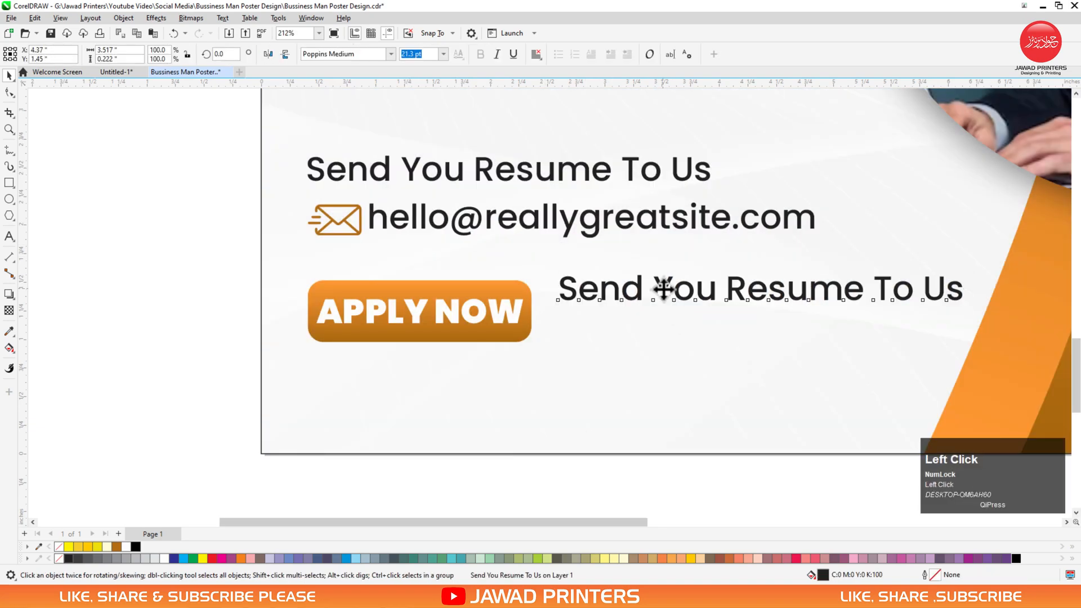
key(ctrl+a)
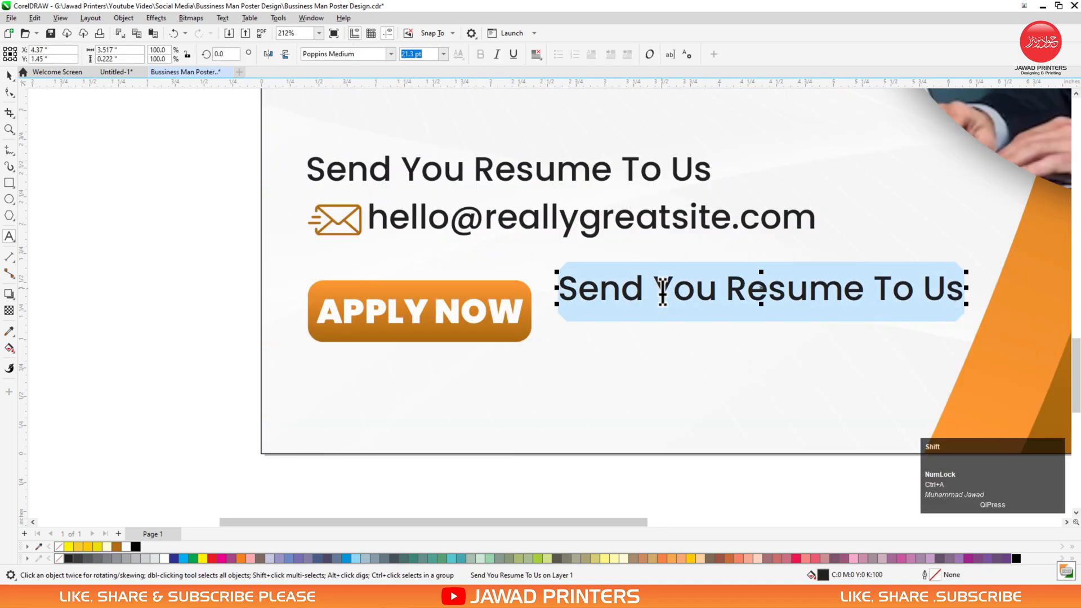
text(More)
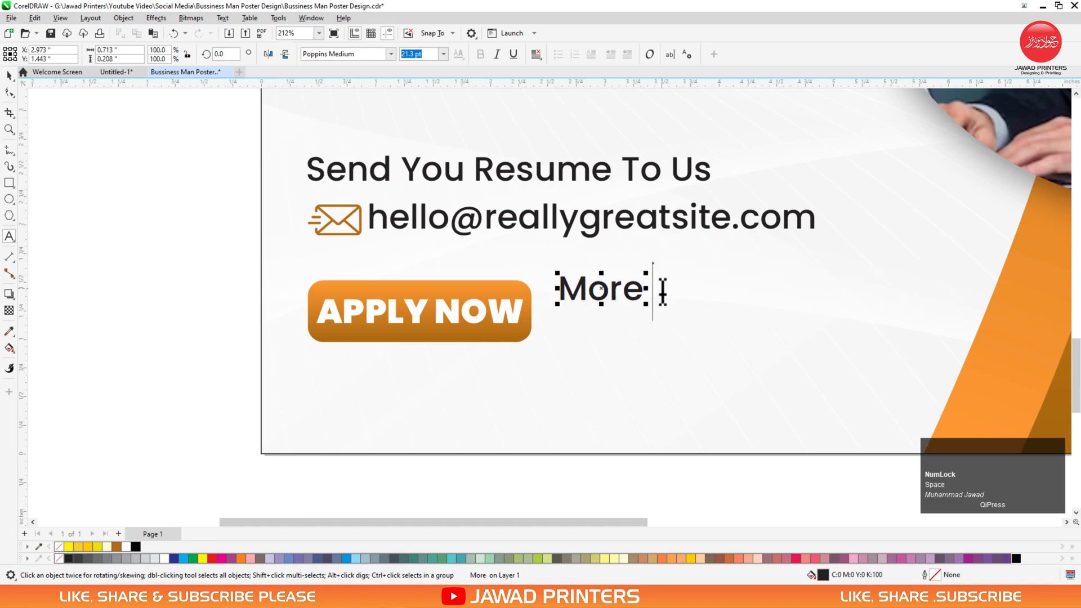
text( In)
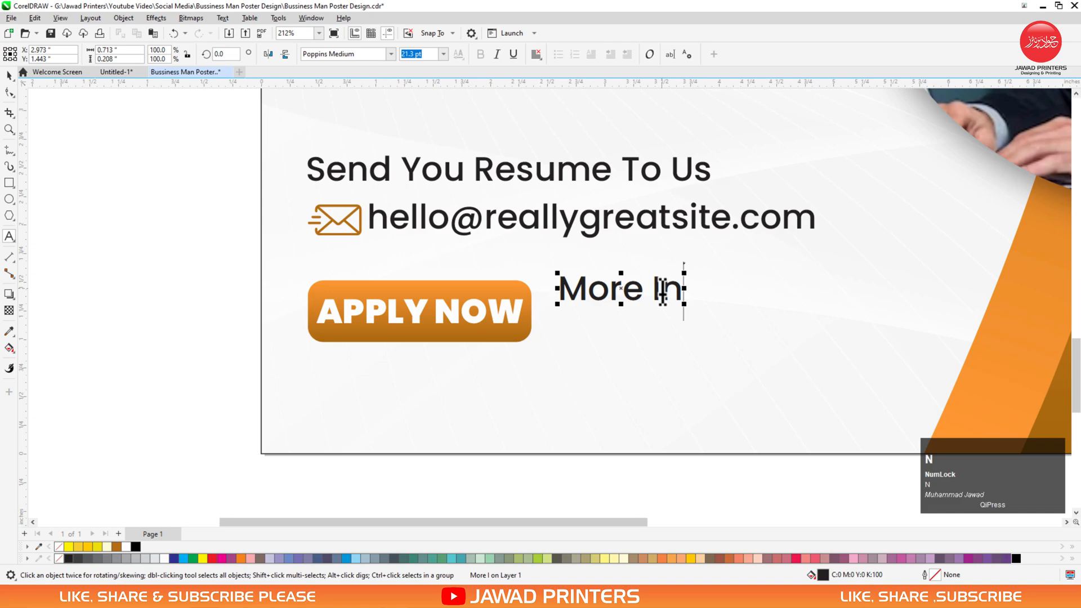
text(formation)
key(Return)
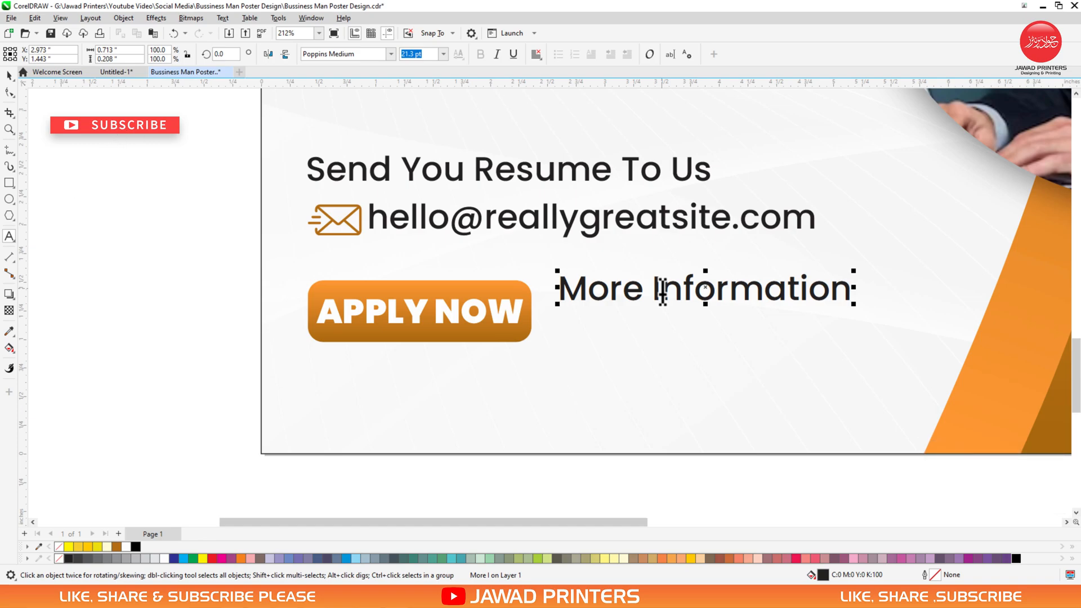
key(ctrl+space)
Move the "More Information" text farther from the apply button and align it with the button's top edge.
drag(663, 291, 722, 295)
shift+click(482, 310)
key(t)
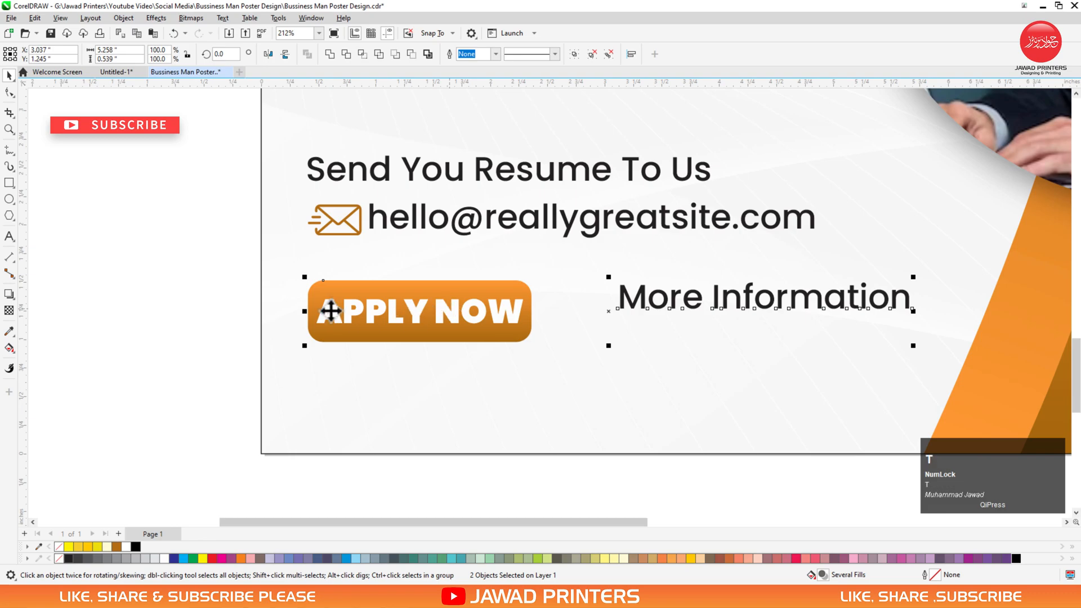
click(623, 291)
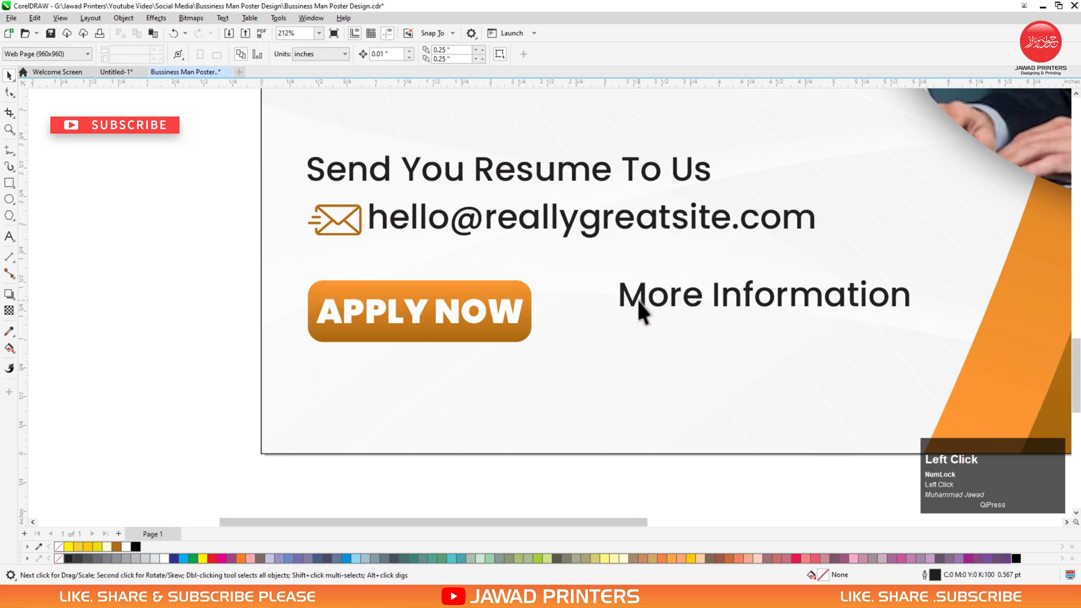
Move the globe icon from outside the page onto the poster, just below the end of "More Information".
key(F3)
key(F3)
key(F2)
drag(808, 365, 442, 107)
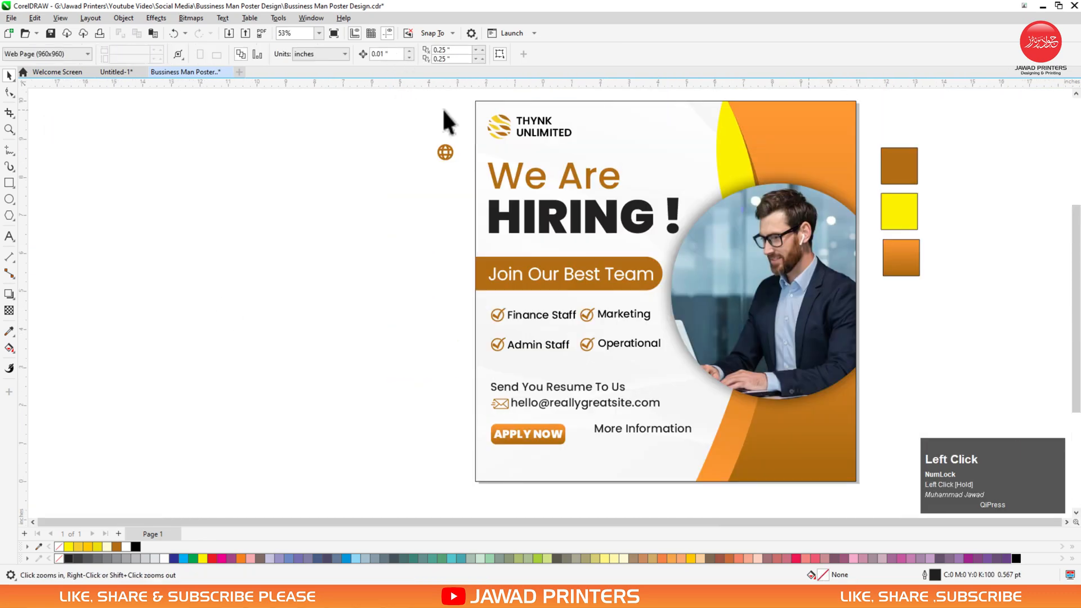
drag(445, 150, 653, 387)
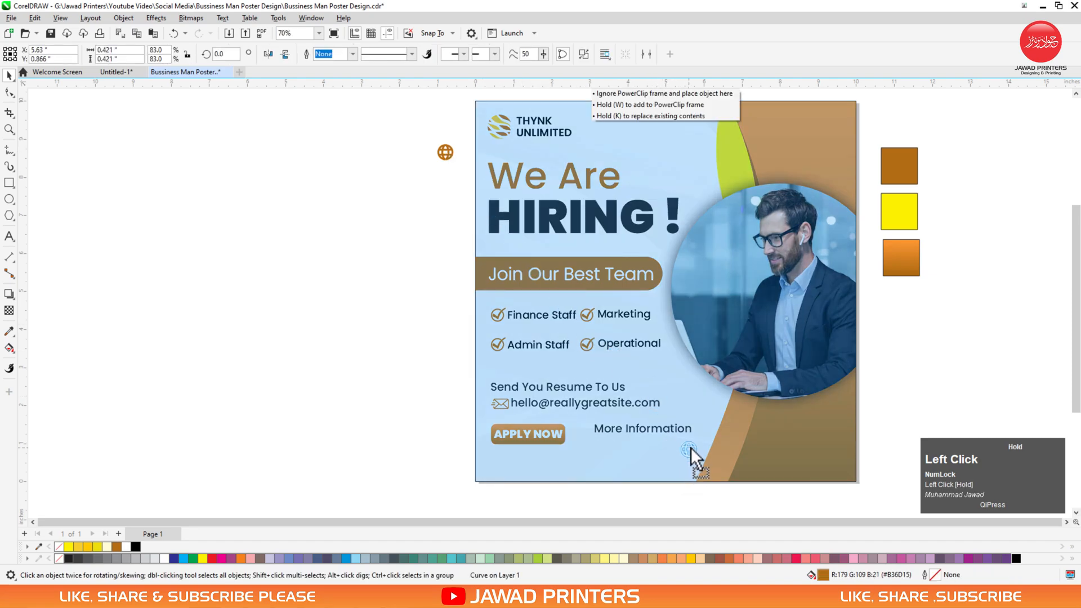
drag(691, 447, 627, 460)
key(F2)
key(F3)
key(F2)
drag(827, 171, 13, 442)
drag(162, 307, 151, 370)
drag(373, 287, 325, 349)
right_click(325, 349)
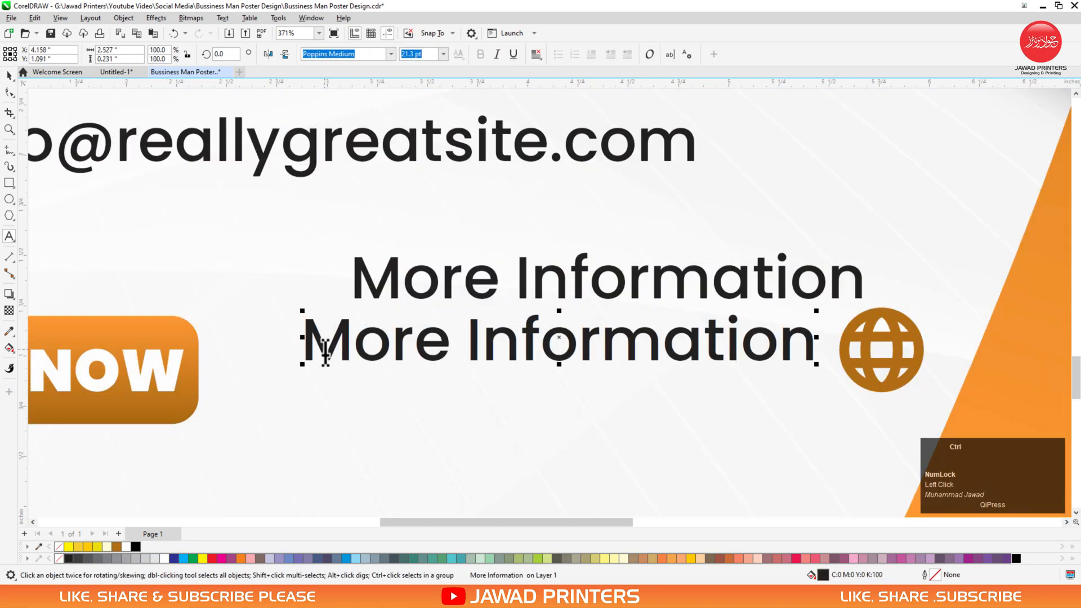
key(ctrl+a)
text(www)
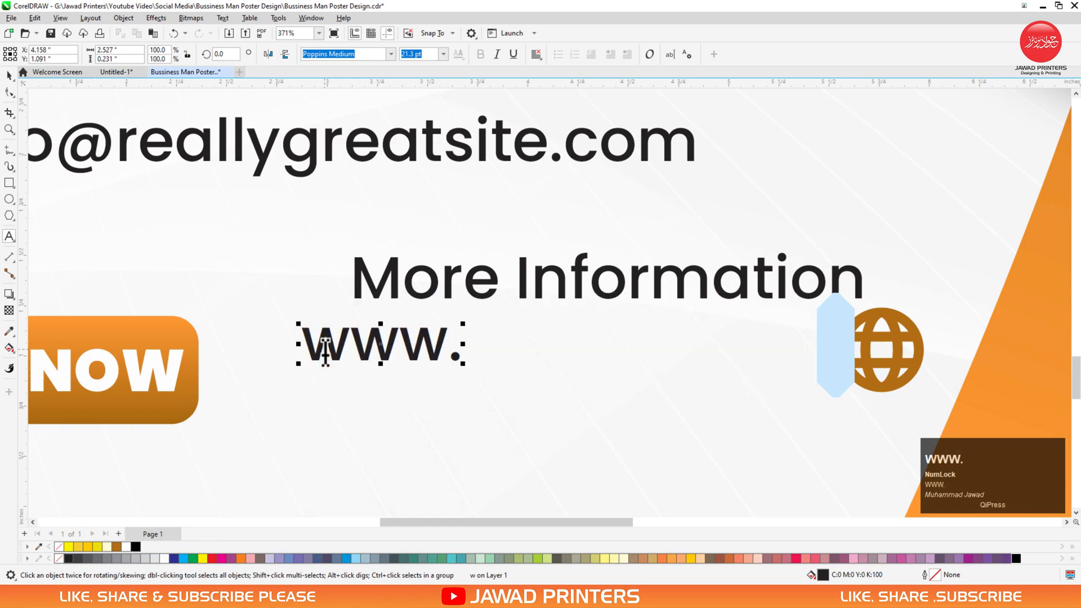
text(ally)
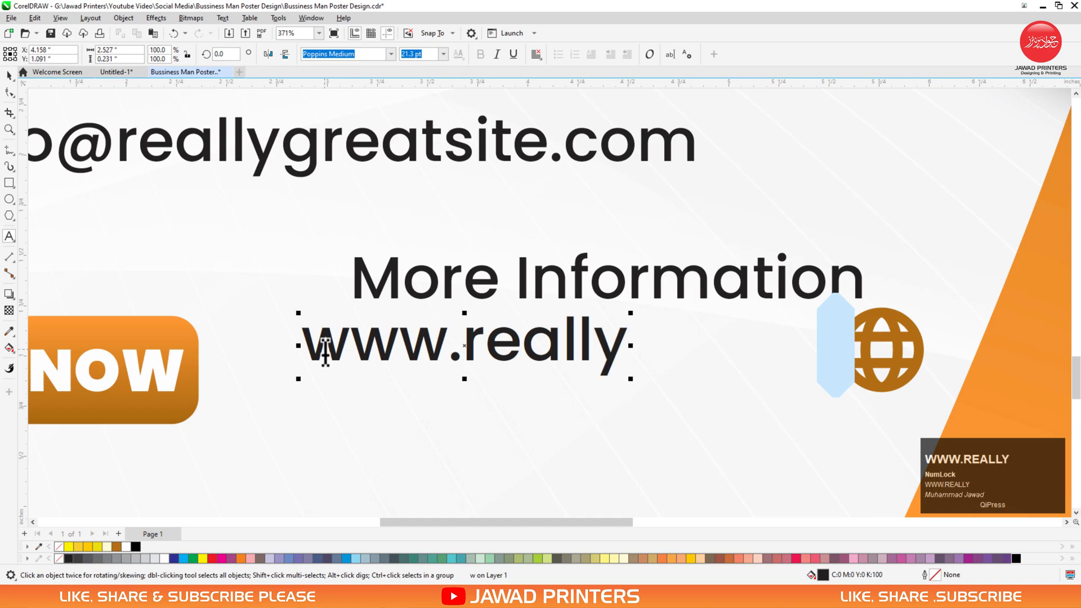
text(site)
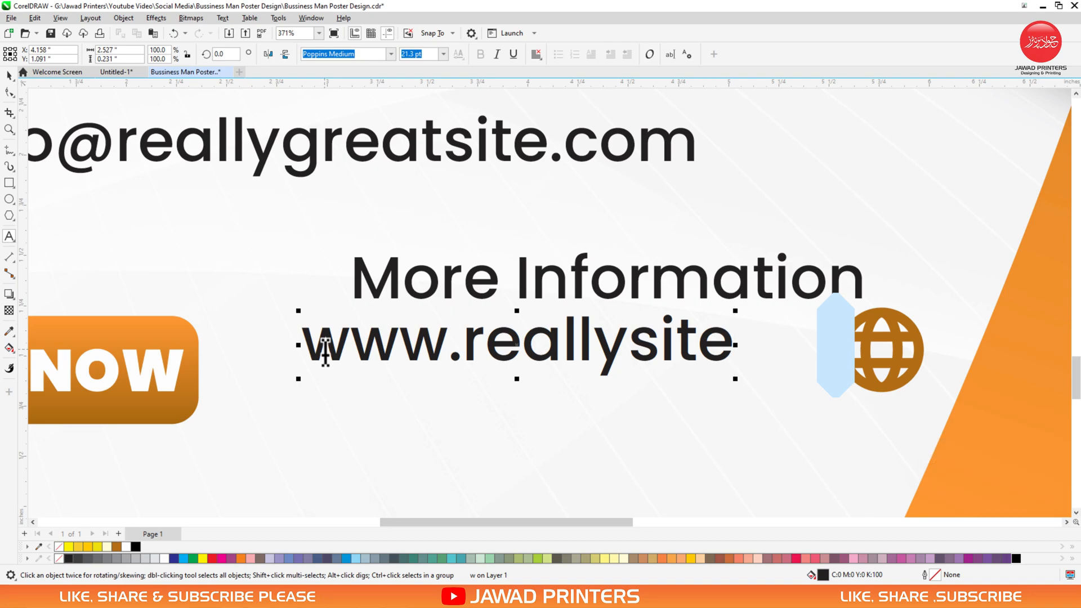
text(.com)
key(ctrl+space)
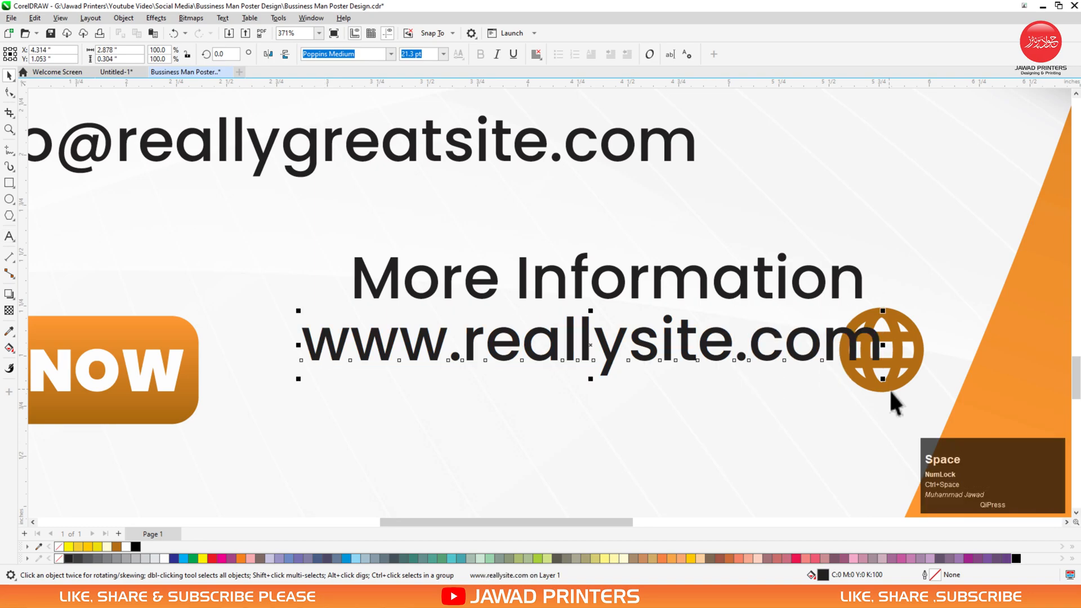
Place the website text just before the globe icon and scale the icon down to 0.36 inches.
drag(836, 336, 768, 351)
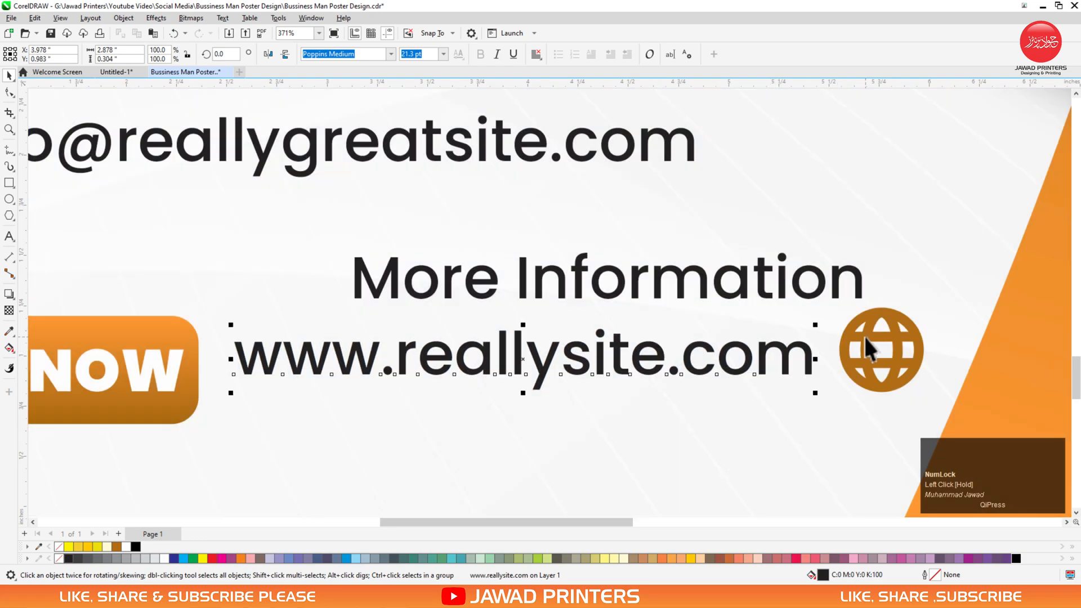
click(862, 338)
drag(927, 304, 921, 310)
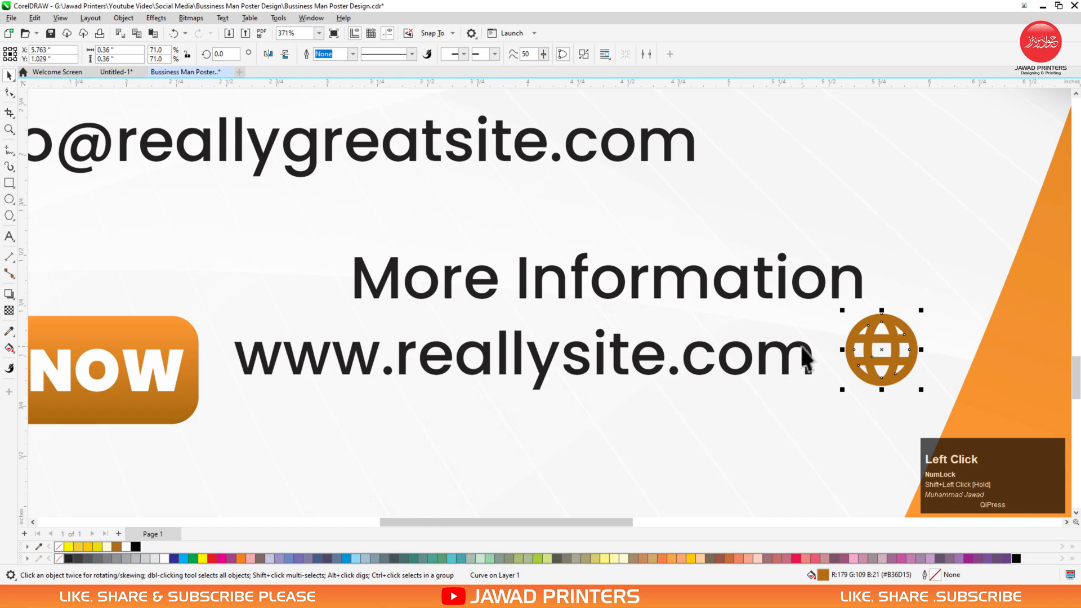
Align the website text vertically with the centre of the globe icon and group the two.
shift+click(816, 344)
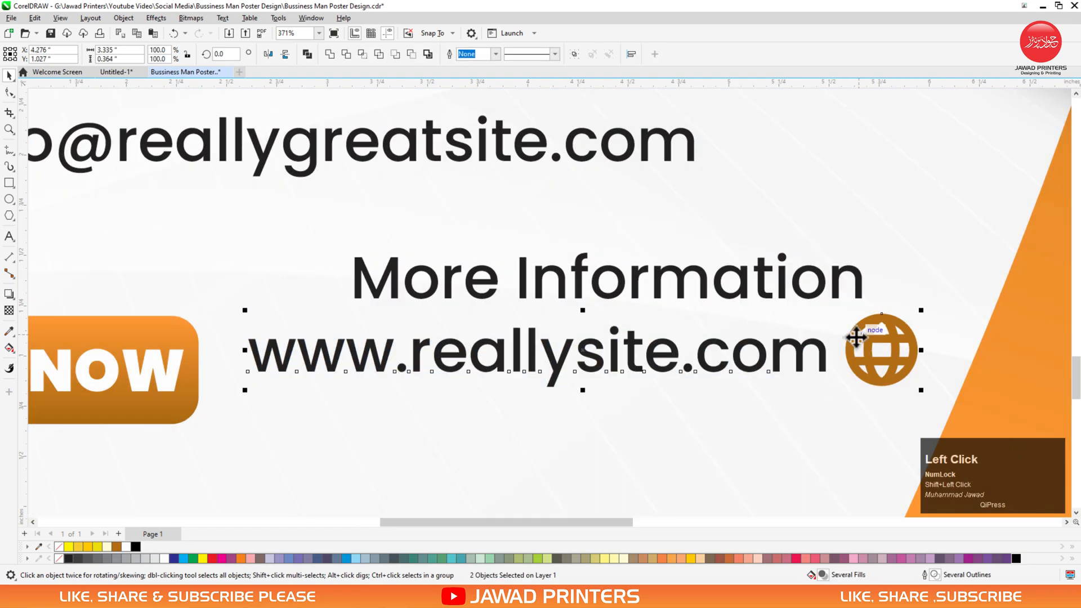
key(e)
click(799, 390)
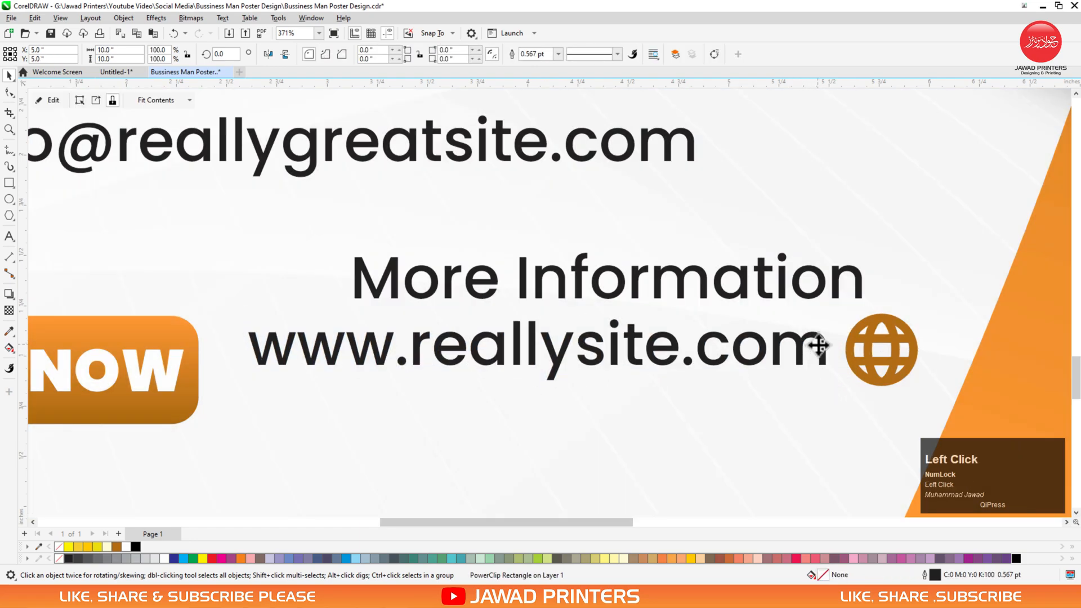
click(822, 341)
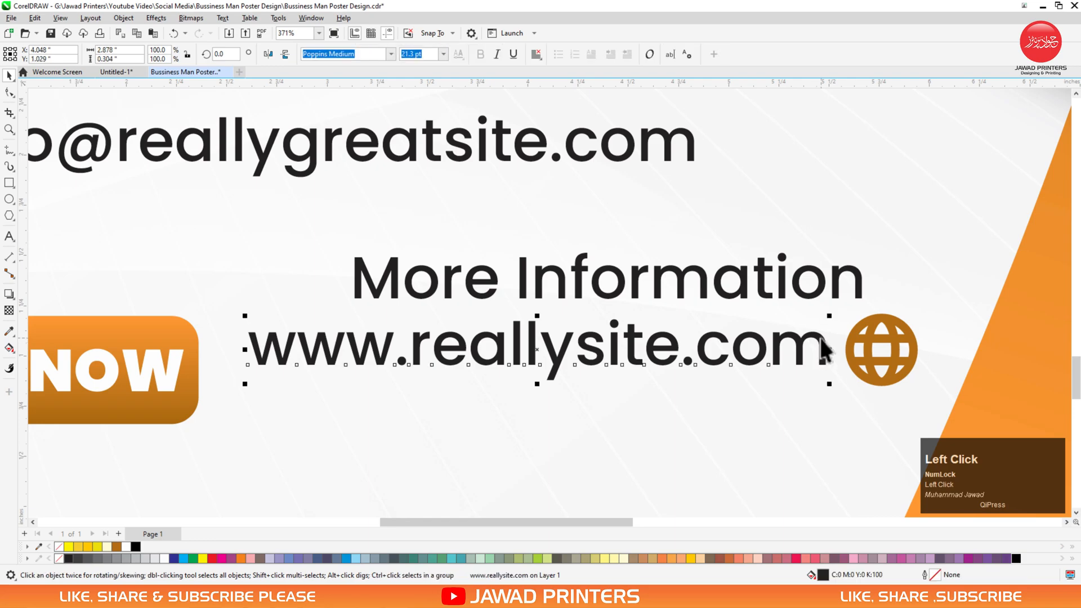
shift+click(847, 339)
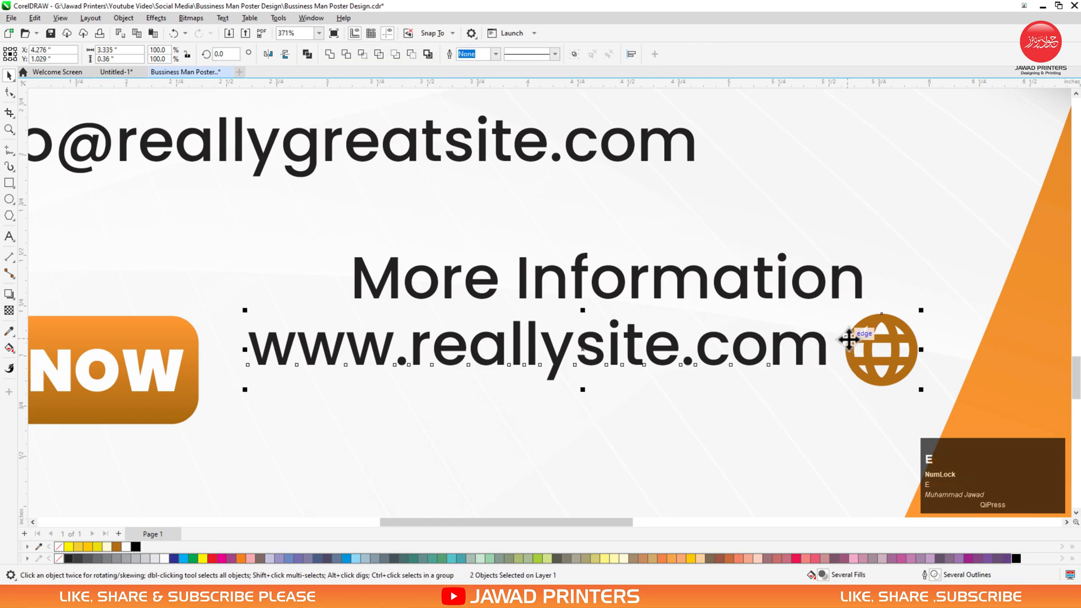
Align the website group with the bottom edge of the APPLY NOW button and move "More Information" down to just above the website text.
click(178, 375)
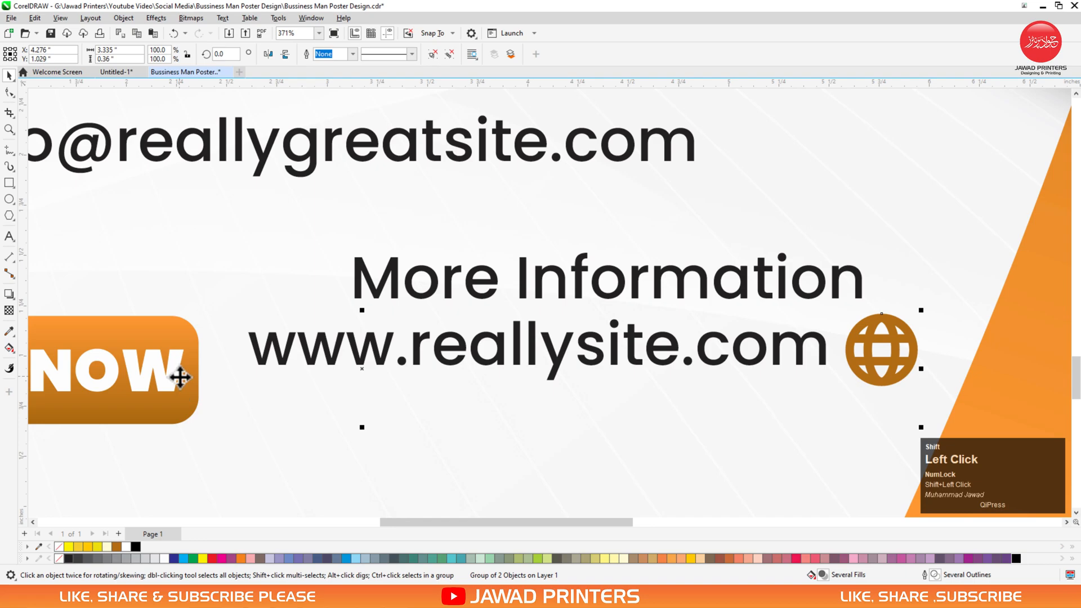
key(b)
click(570, 286)
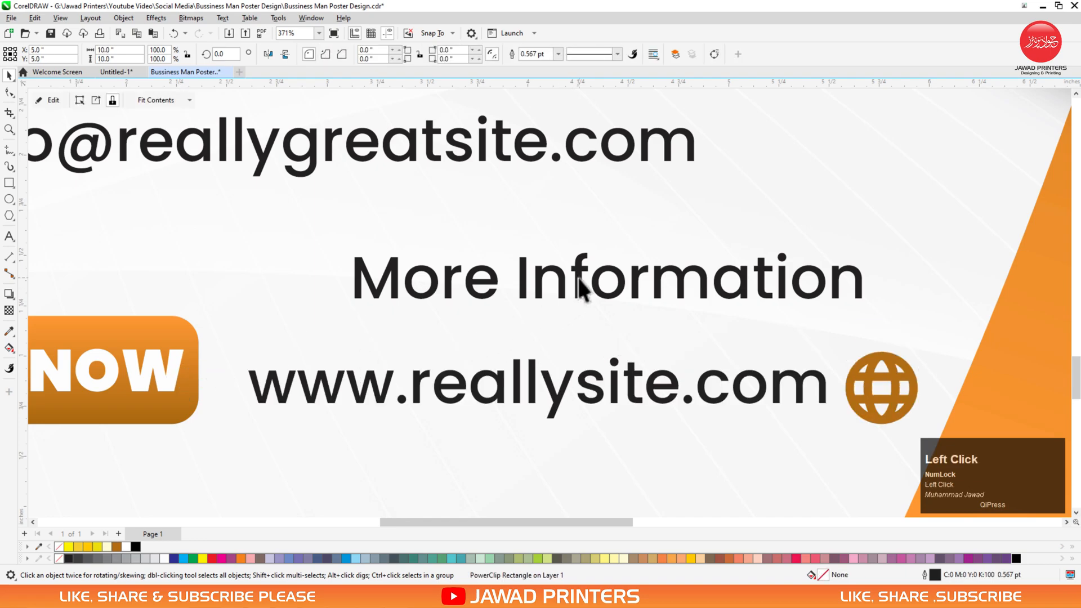
drag(580, 282, 582, 334)
Ungroup the website text and globe icon, and align "More Information" with the right edge of the website text.
click(811, 387)
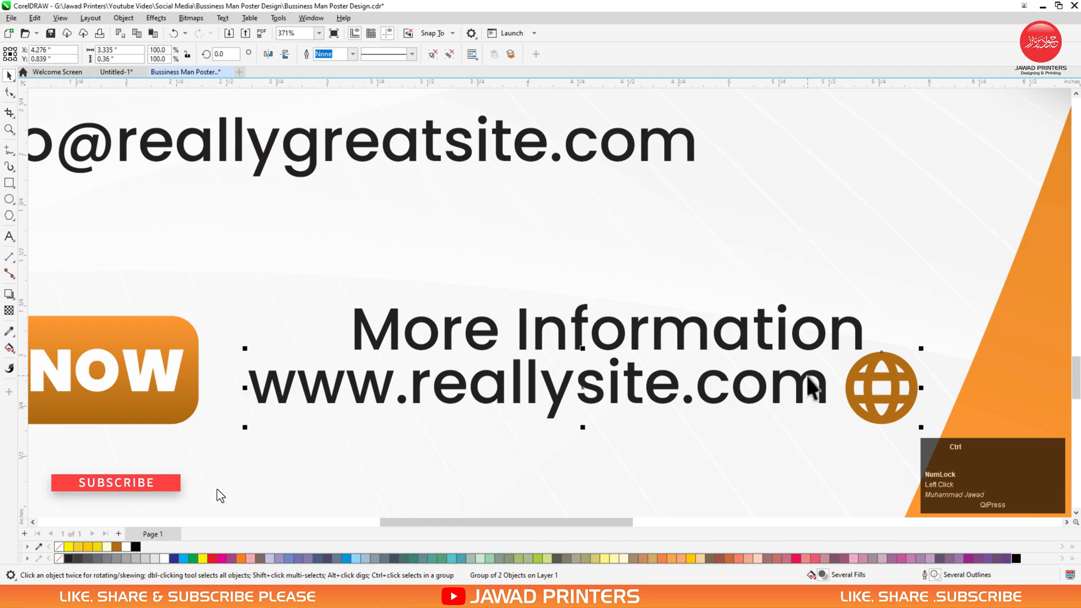
click(838, 330)
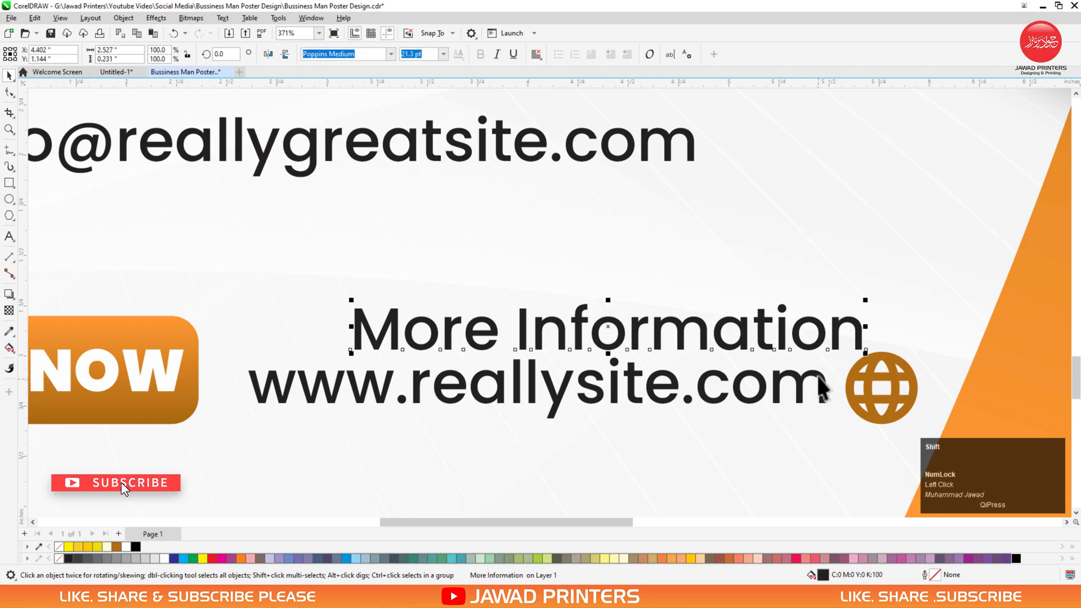
shift+click(819, 378)
key(r)
Scale "More Information" down to 18.245 pt, keeping its right edge aligned with the website text.
click(843, 275)
click(362, 333)
click(321, 299)
click(326, 330)
drag(316, 302, 354, 323)
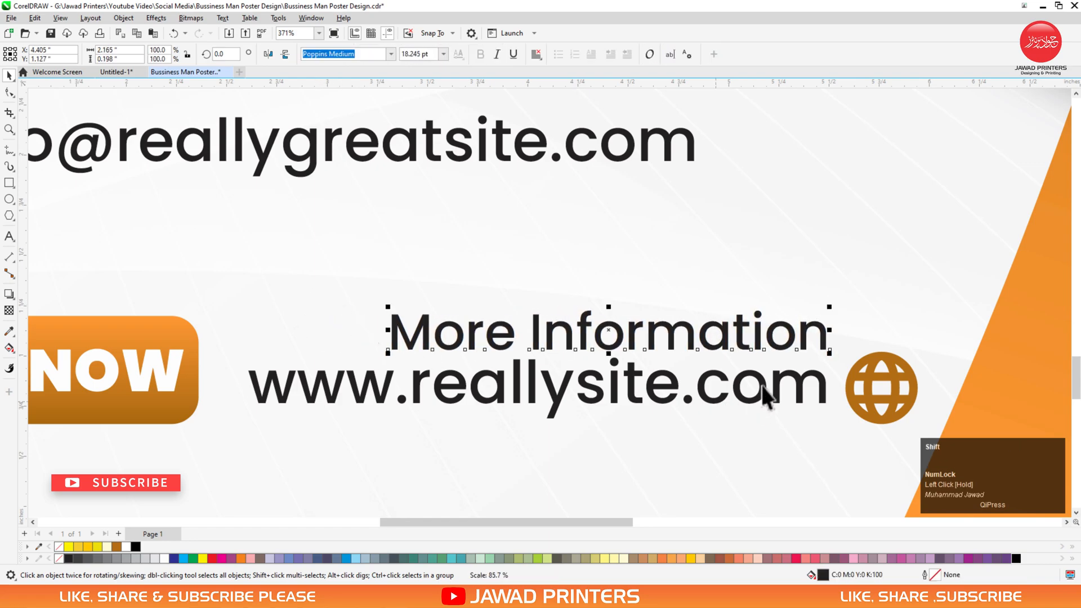
shift+click(811, 377)
key(r)
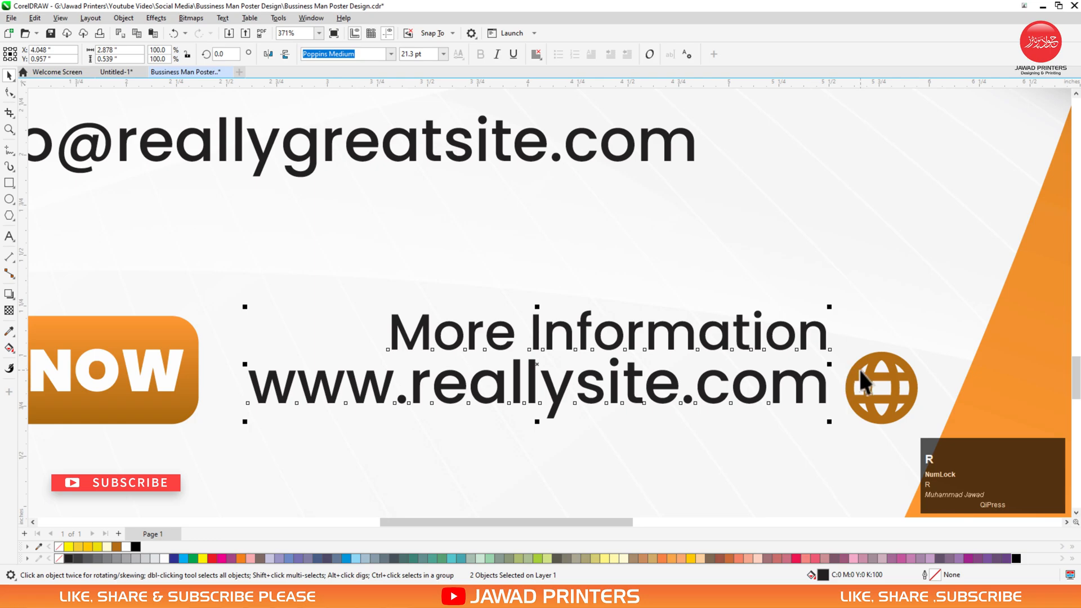
Align the bottom of the website text with the bottom of the globe icon.
click(862, 383)
key(F3)
click(653, 453)
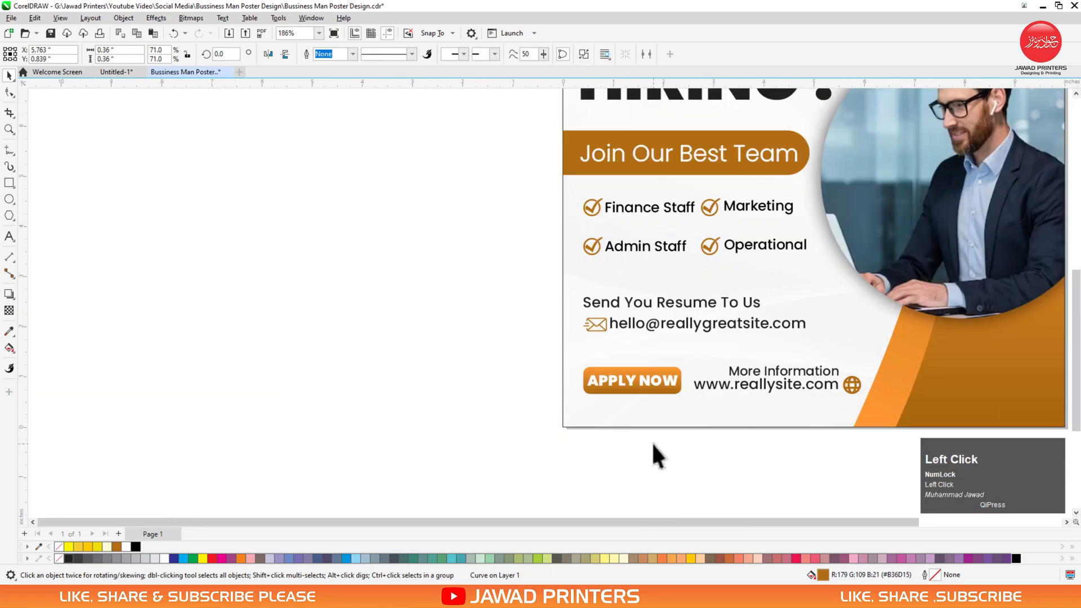
scroll(612, 426, down, 1)
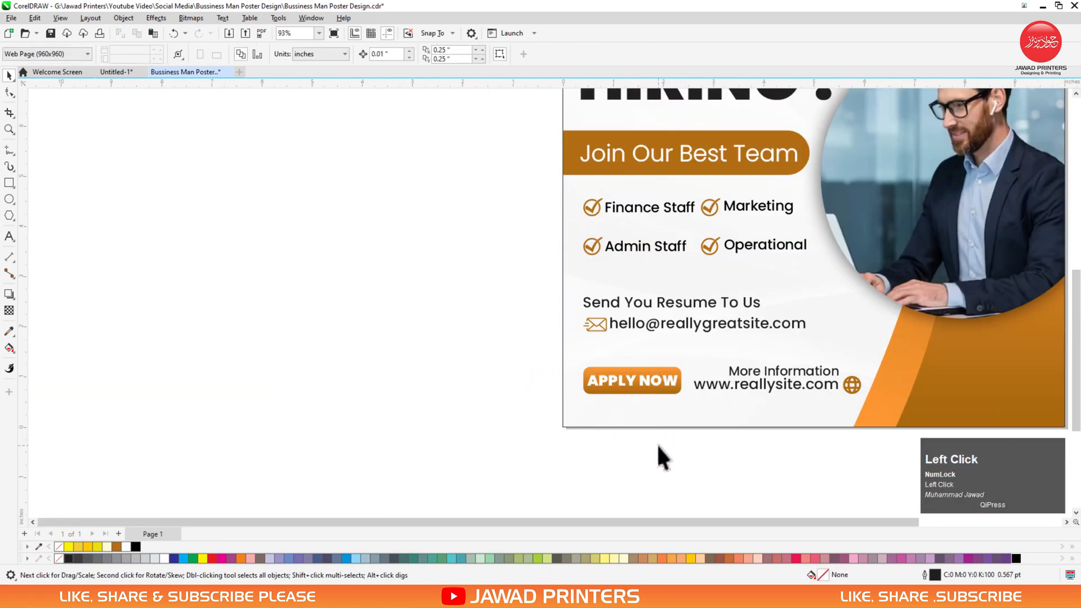
drag(854, 350, 875, 348)
click(845, 402)
click(849, 387)
shift+click(827, 384)
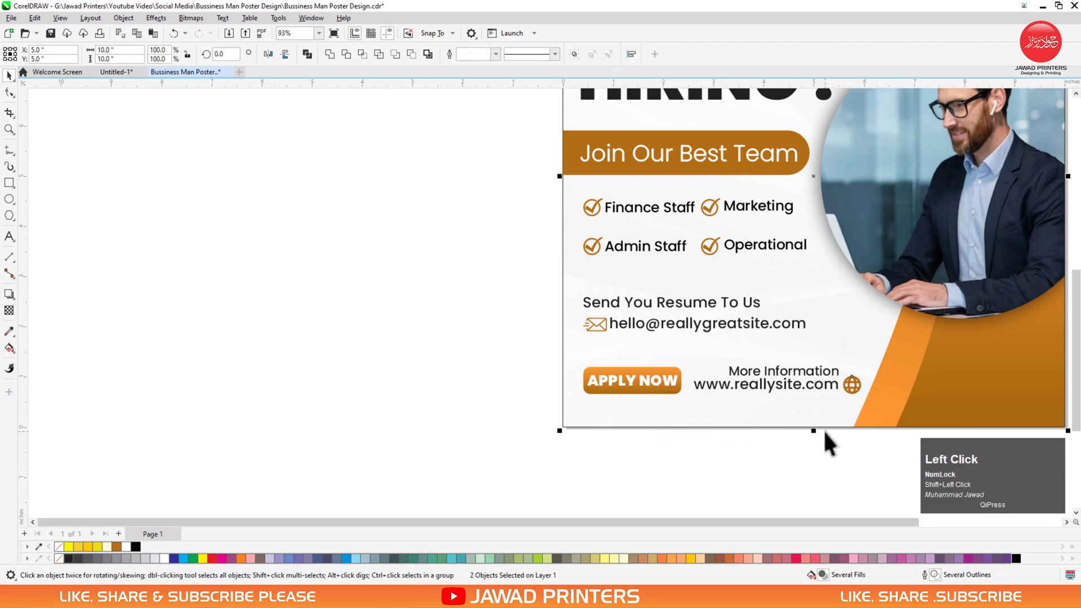
click(830, 380)
shift+click(851, 385)
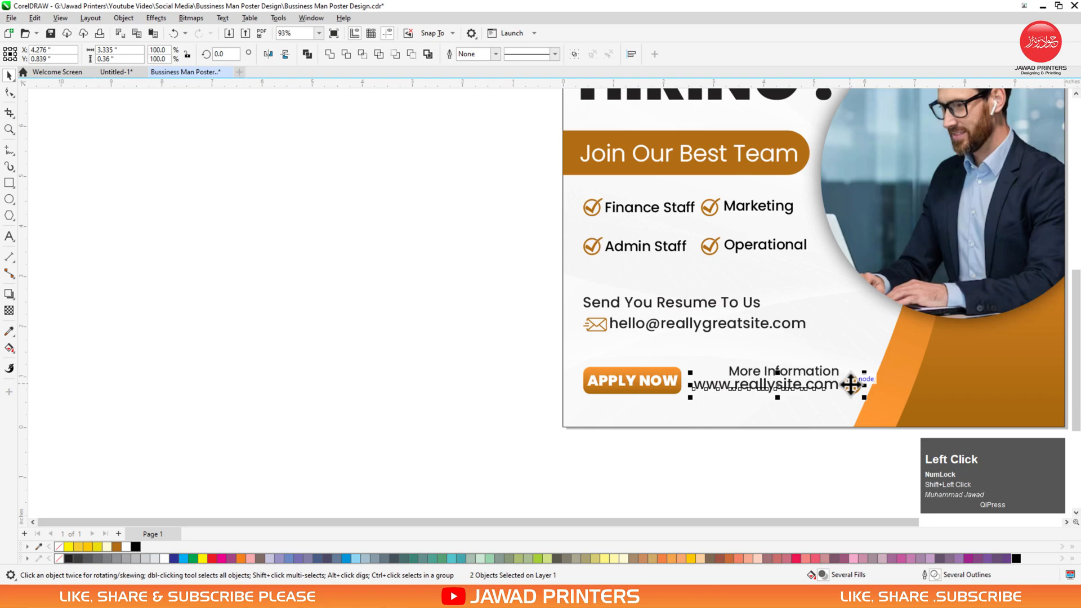
Move "More Information", the website text and the globe icon together slightly to the right, toward the orange curve.
click(819, 394)
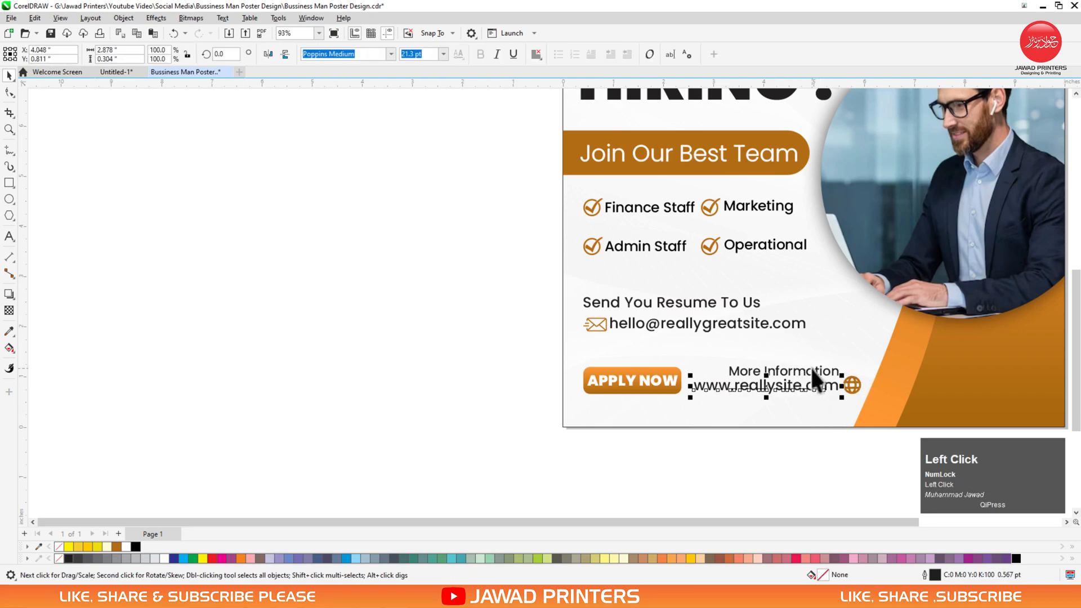
shift+click(812, 367)
drag(662, 460, 895, 353)
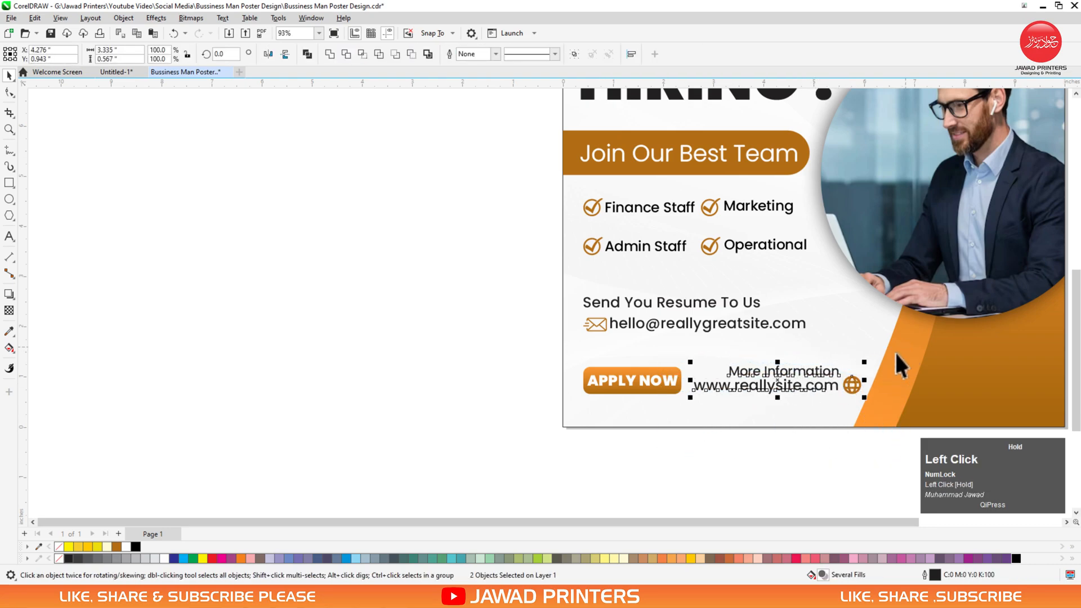
drag(852, 385, 857, 383)
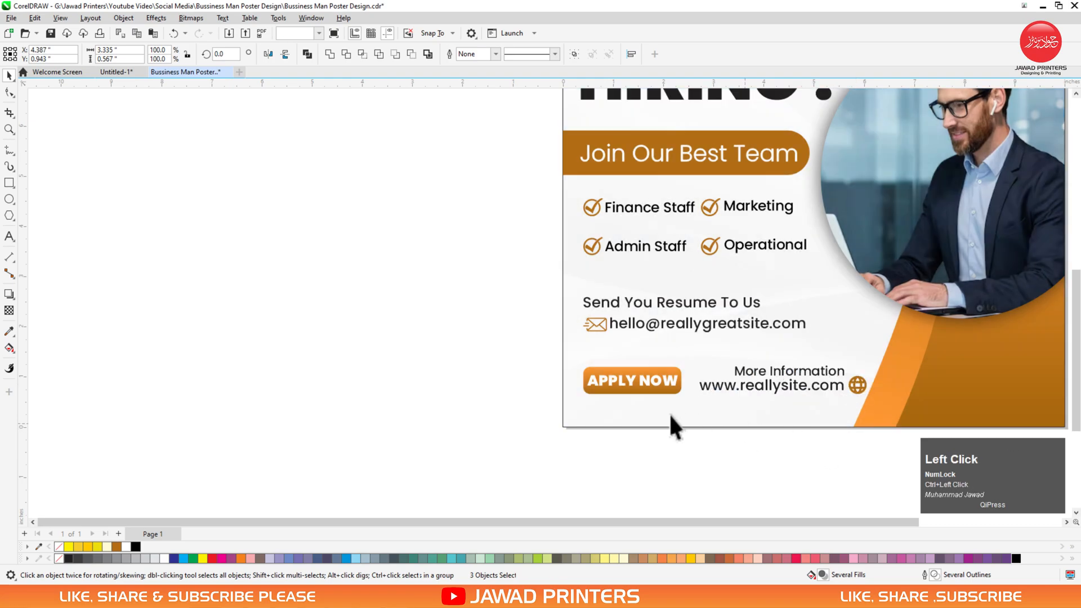
click(682, 418)
Edit the poster's PowerClip contents and shift the lower-left node of the light orange curve to the right along the page edge, narrowing the band.
double_click(888, 399)
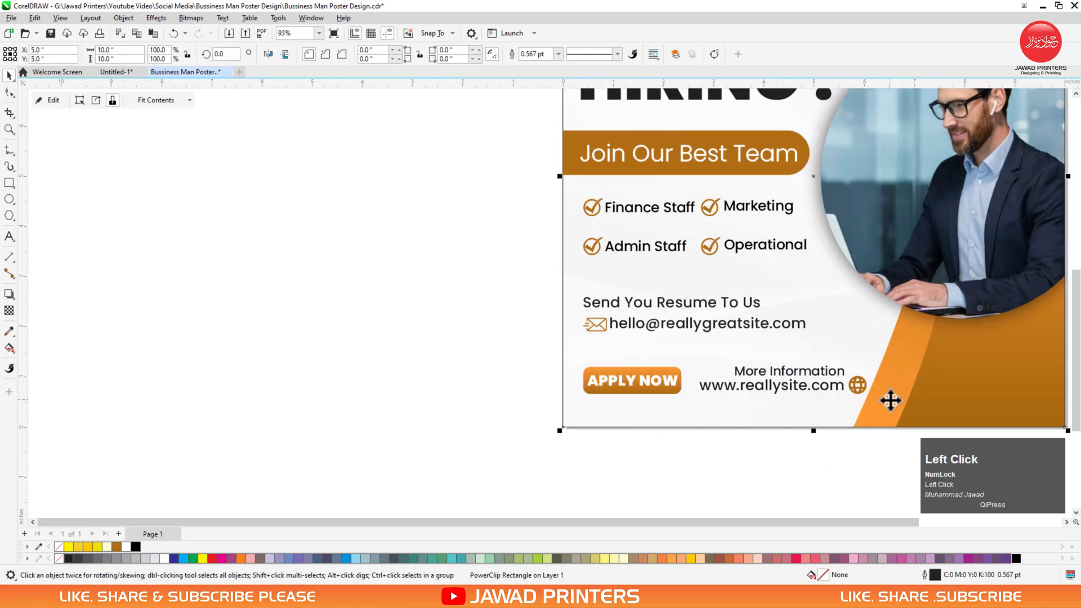
click(873, 410)
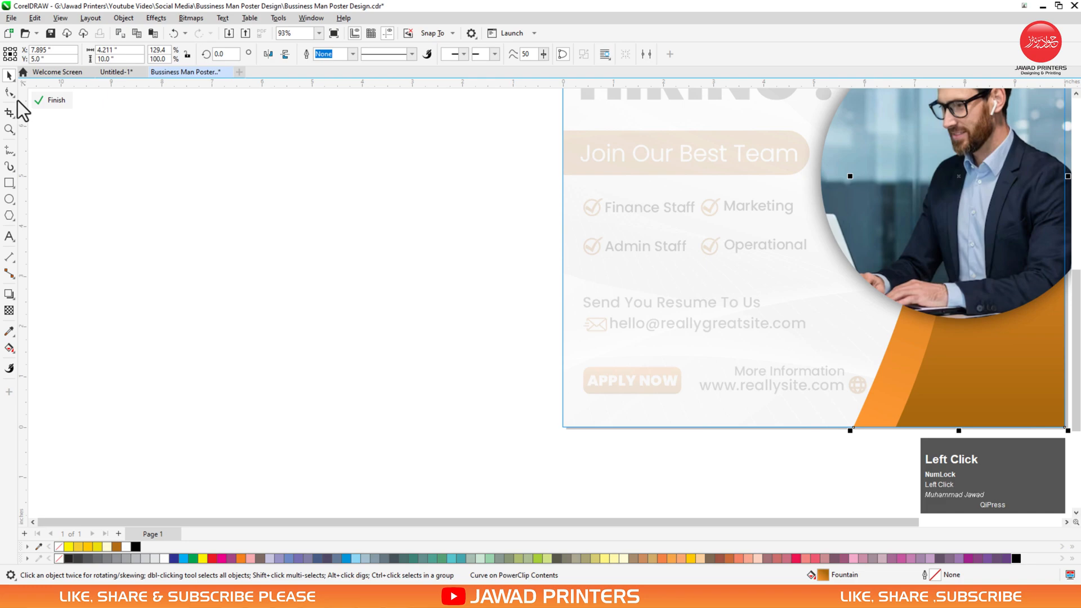
click(10, 92)
drag(851, 426, 871, 427)
key(space)
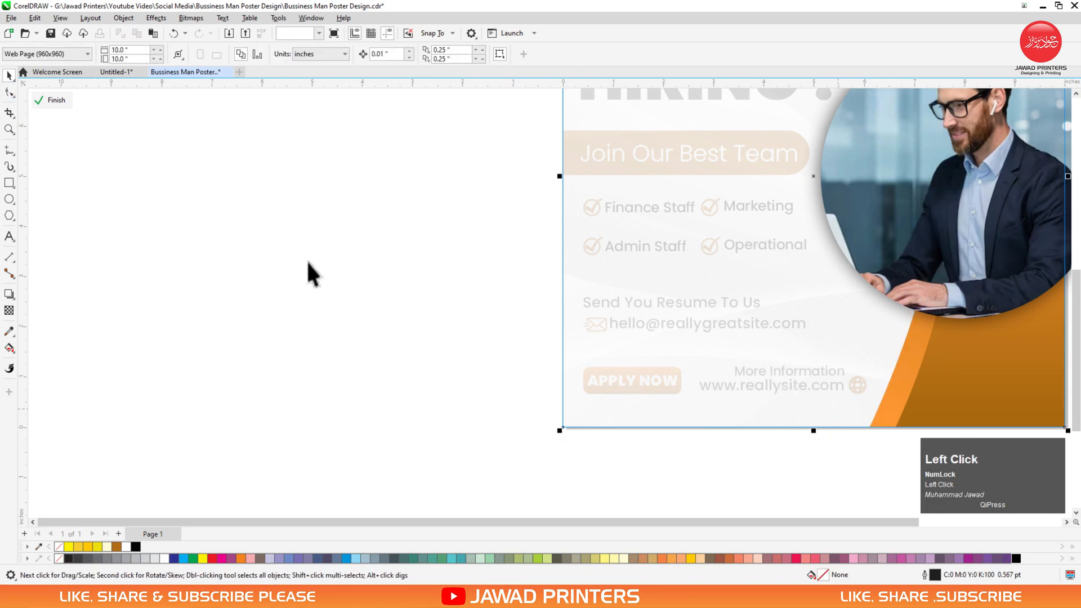
click(308, 273)
click(56, 100)
click(743, 449)
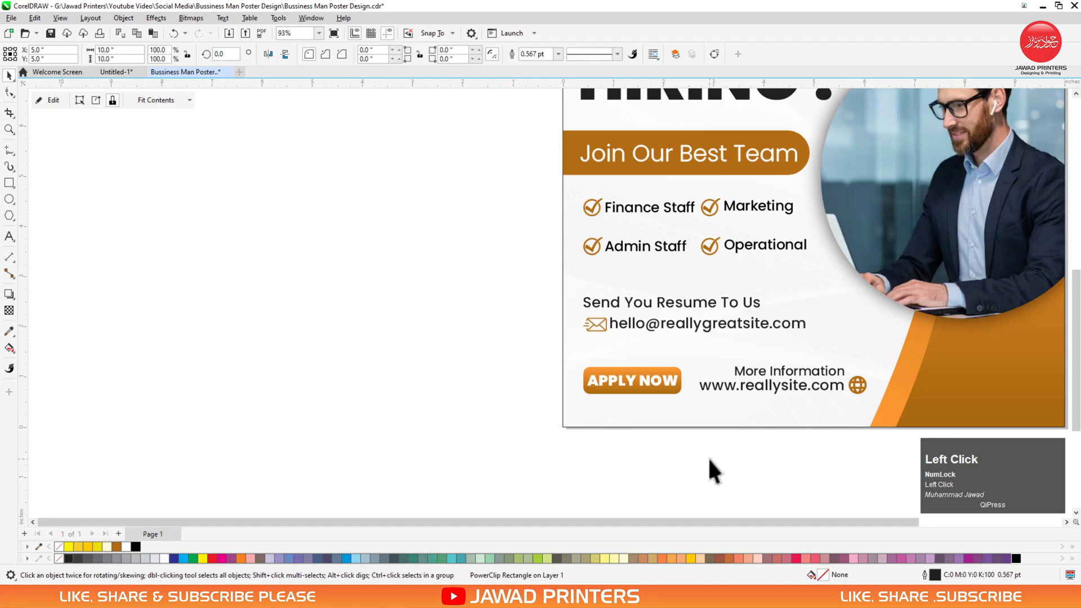
Move the website text, "More Information" and globe icon about 0.3 inches farther right, close to the narrowed orange band.
drag(694, 446, 746, 408)
drag(880, 351, 877, 387)
click(817, 448)
Delete the brown, yellow and orange gradient colour swatches beside the poster.
key(F3)
key(F2)
drag(956, 169, 659, 446)
drag(851, 150, 781, 250)
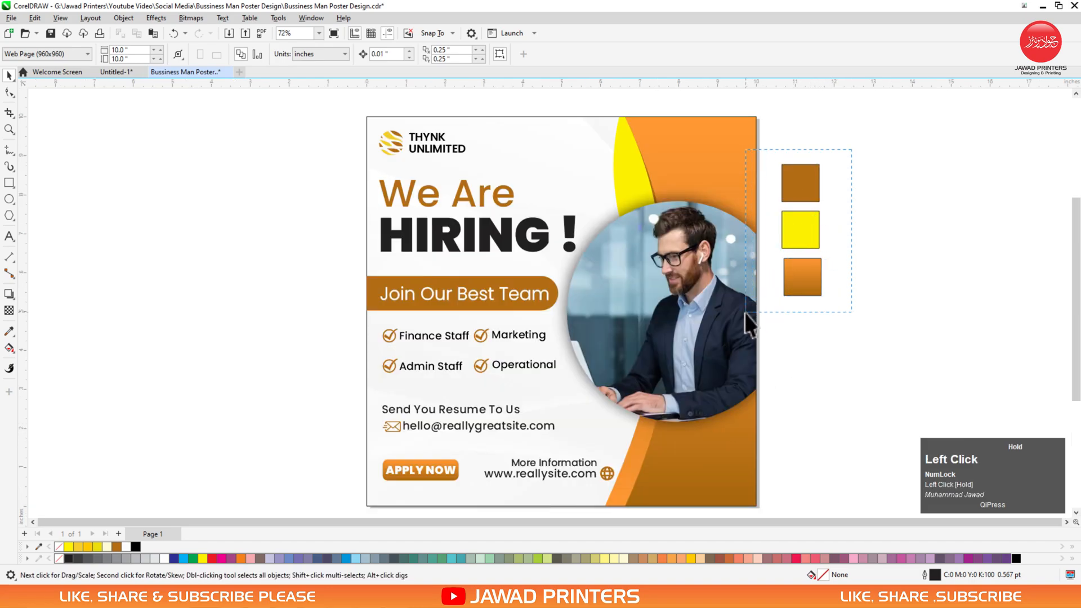
drag(744, 312, 746, 313)
key(Delete)
Fit the whole poster in the view and show it in full-screen preview.
click(721, 440)
key(shift+F2)
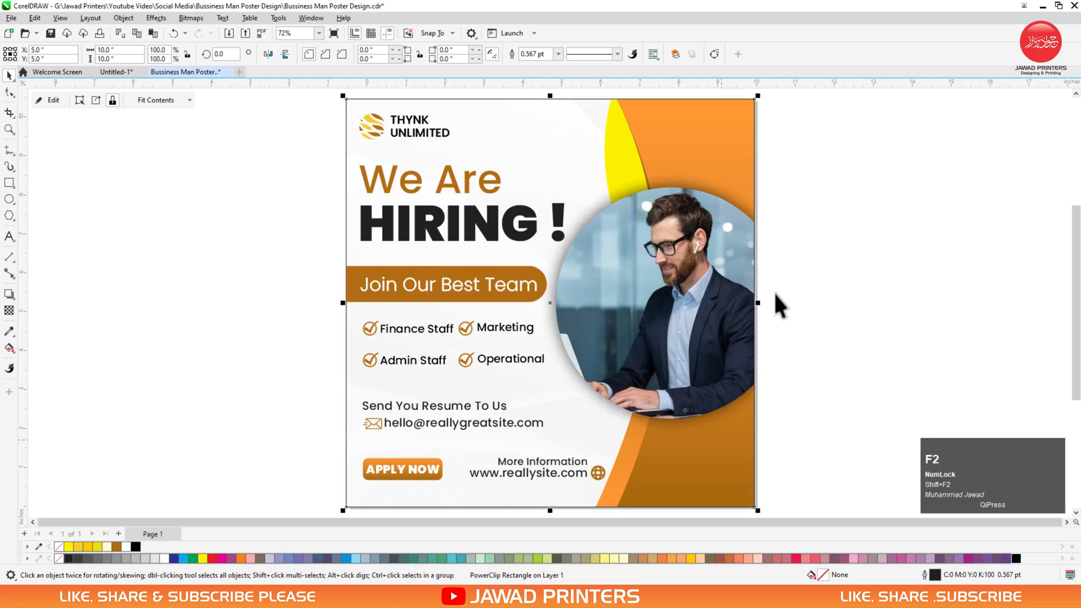
right_click(785, 219)
click(816, 227)
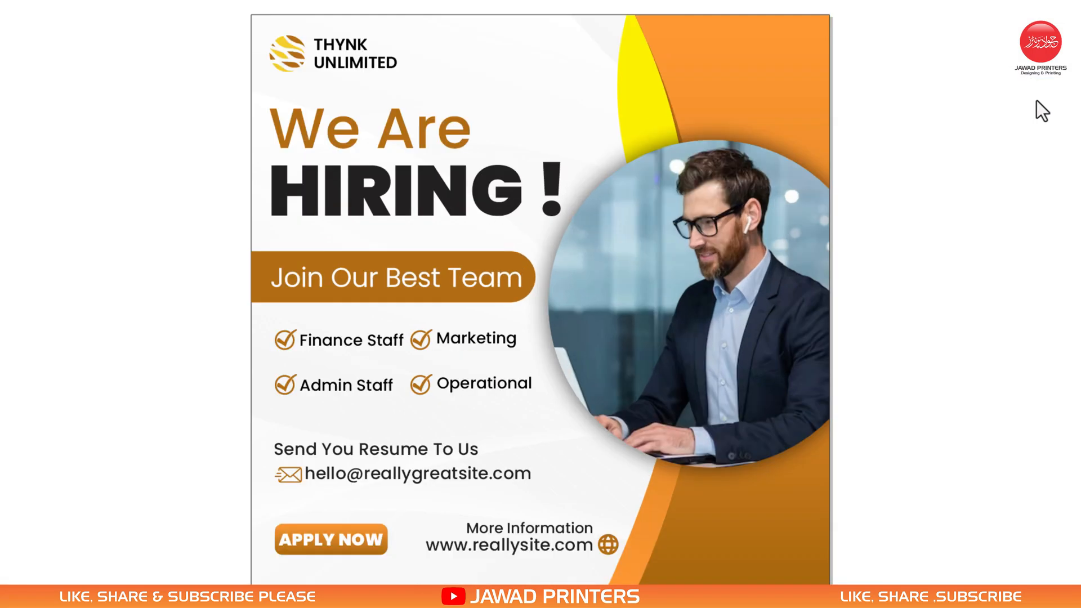